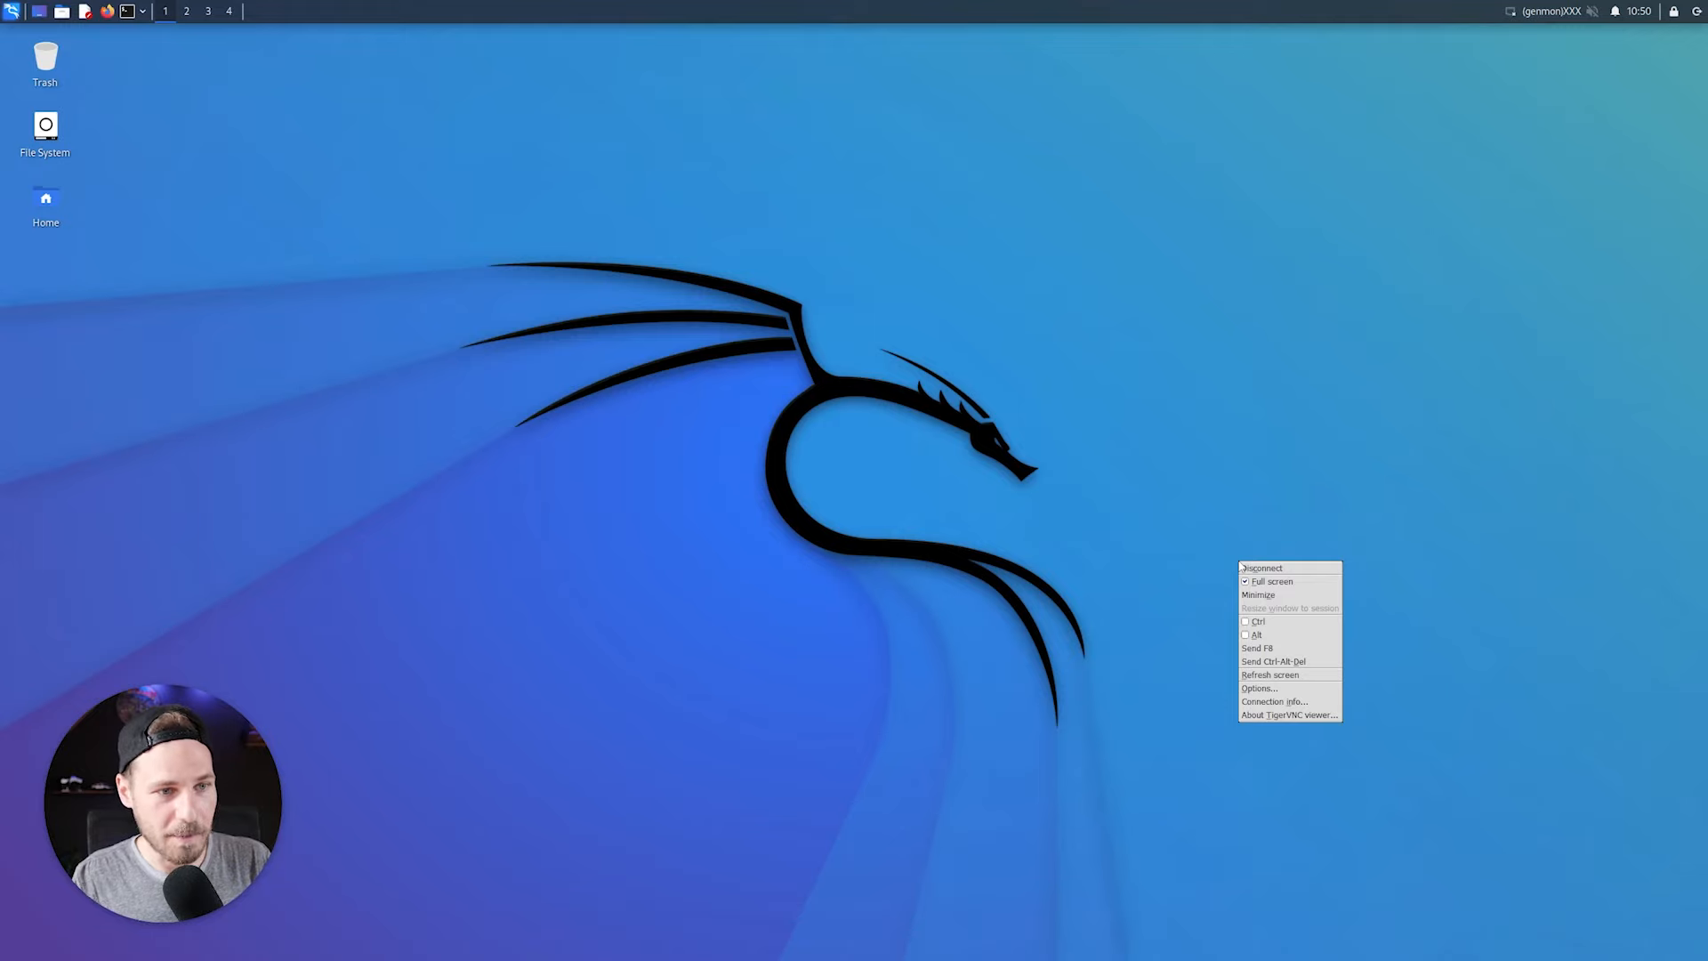
Disconnect the Win-KeX desktop session and clear the Kali shell in Windows Terminal.
{"action": "left_click", "coordinate": [1244, 568]}
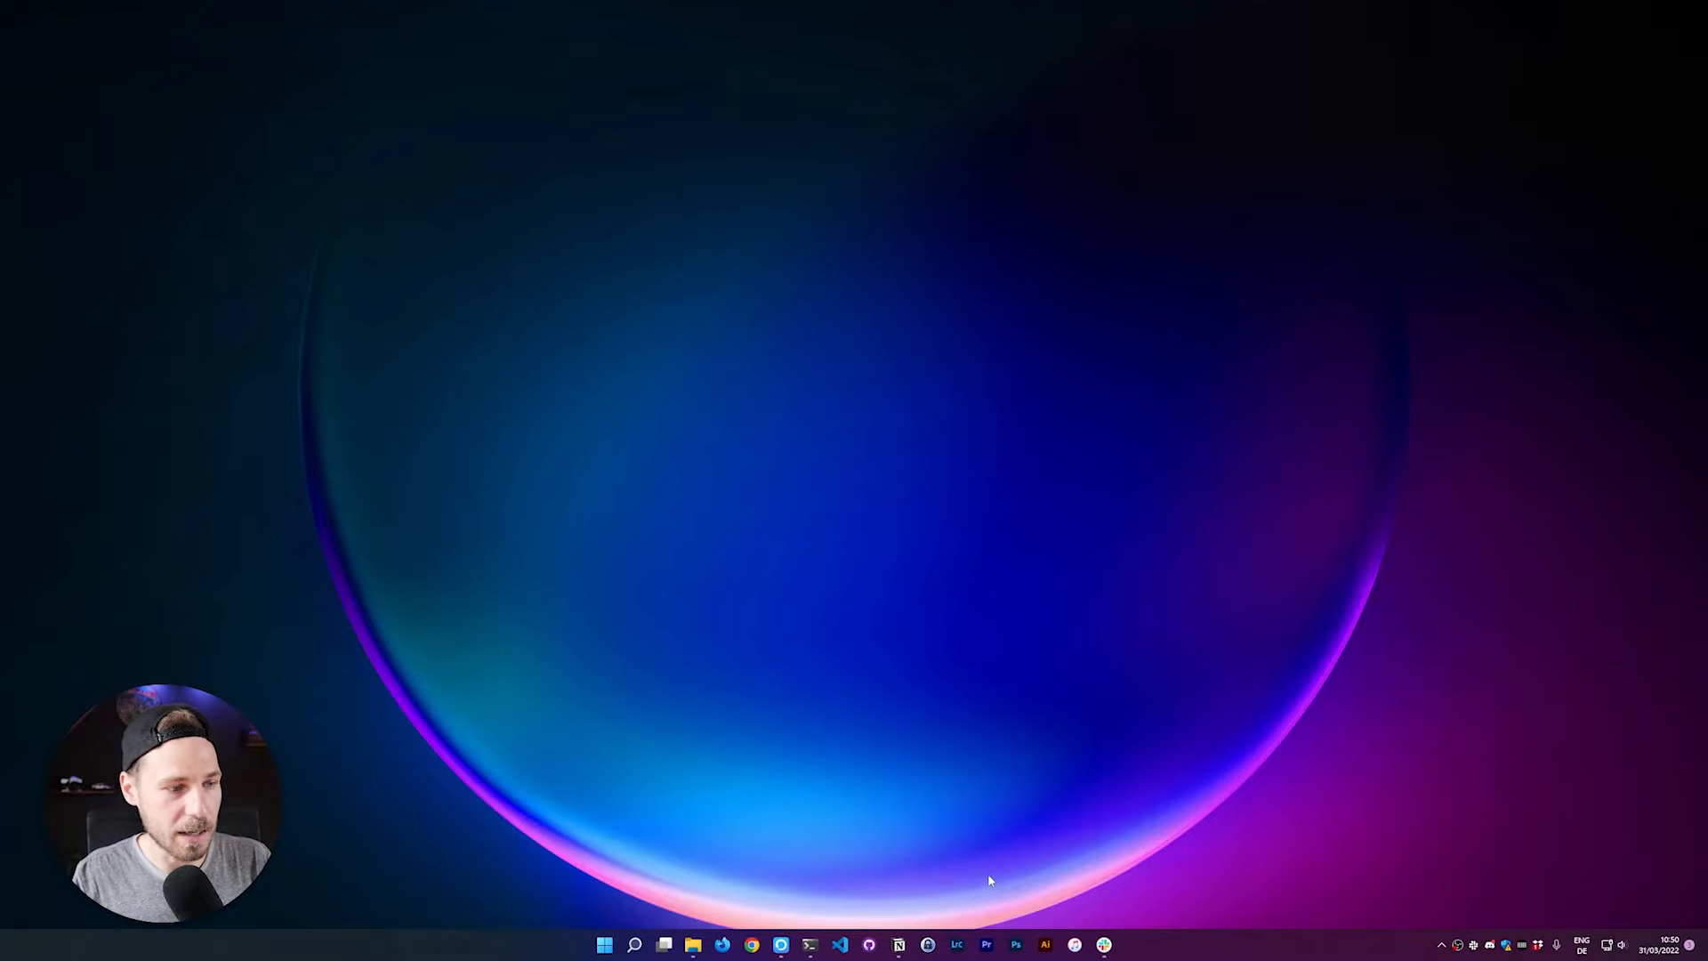
{"action": "left_click", "coordinate": [810, 944]}
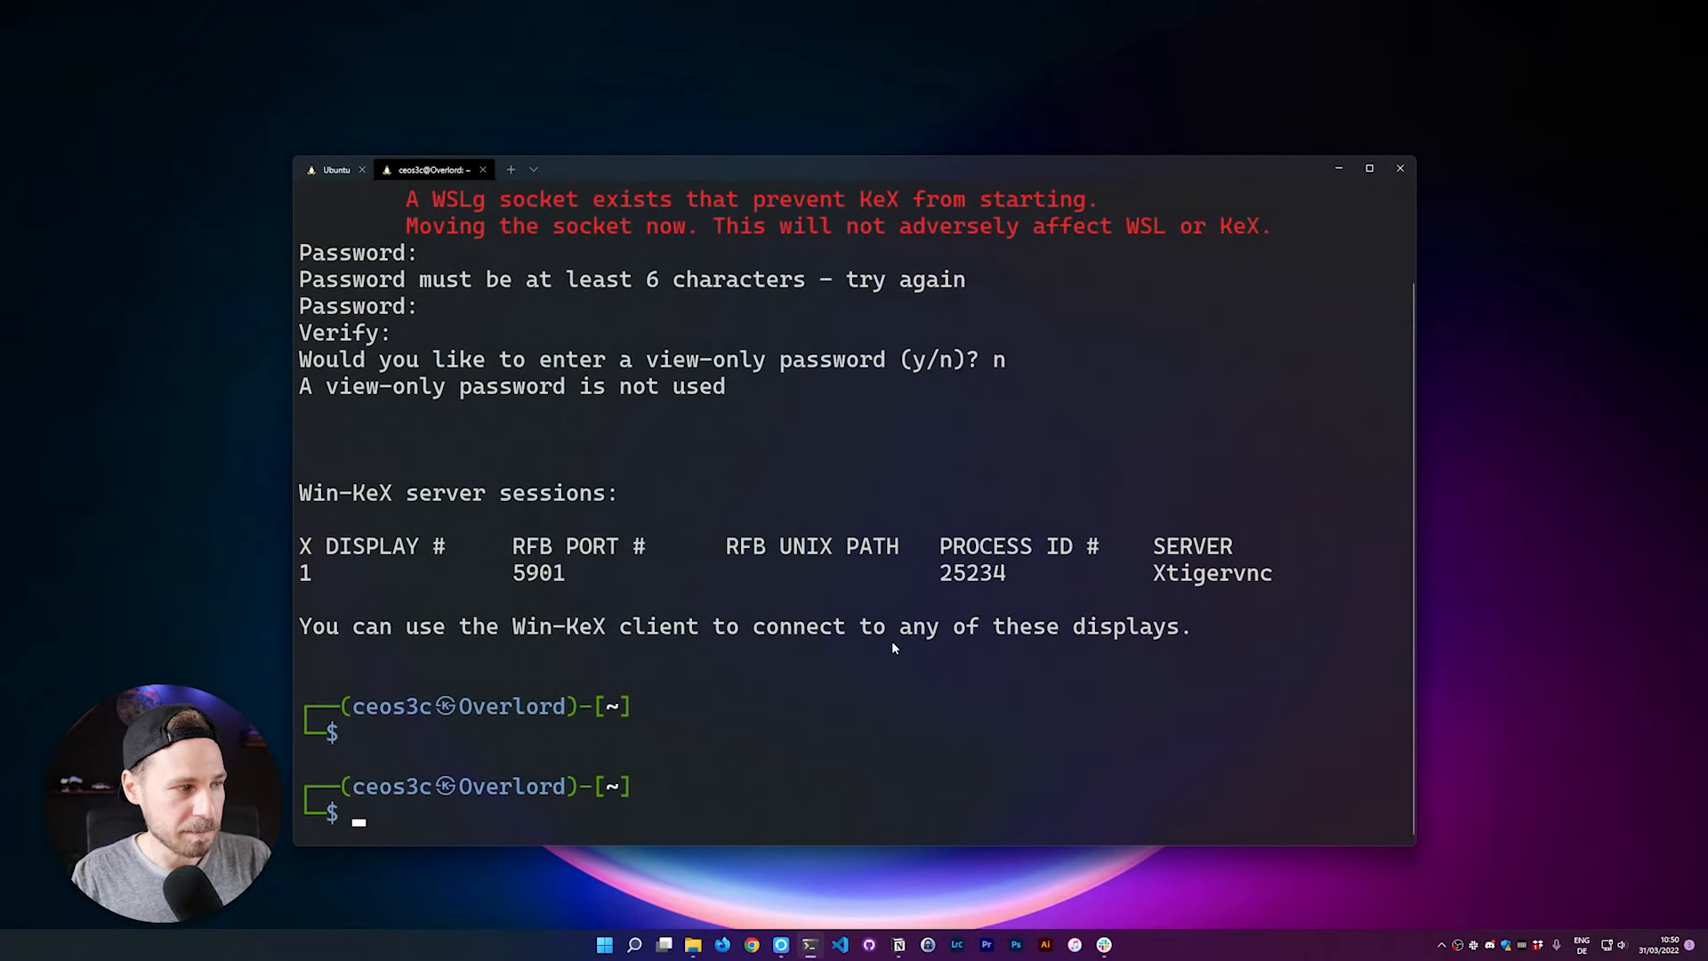
{"action": "type", "text": "clear"}
{"action": "key", "text": "Return"}
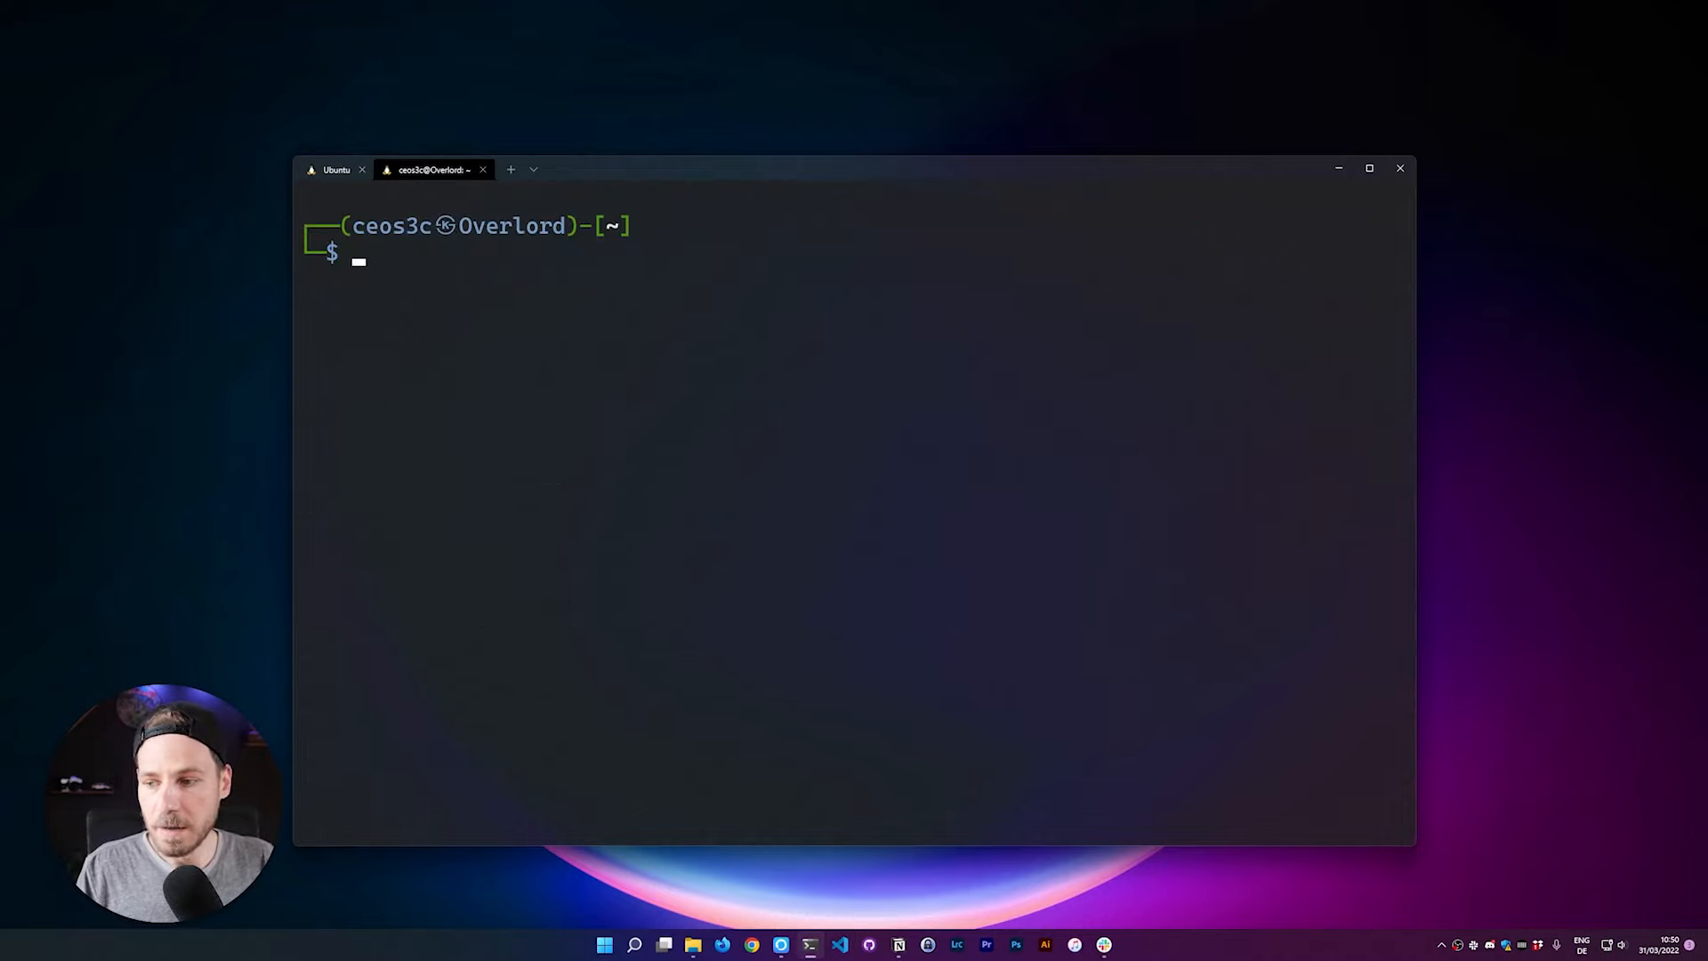
{"action": "key", "text": "alt+Tab"}
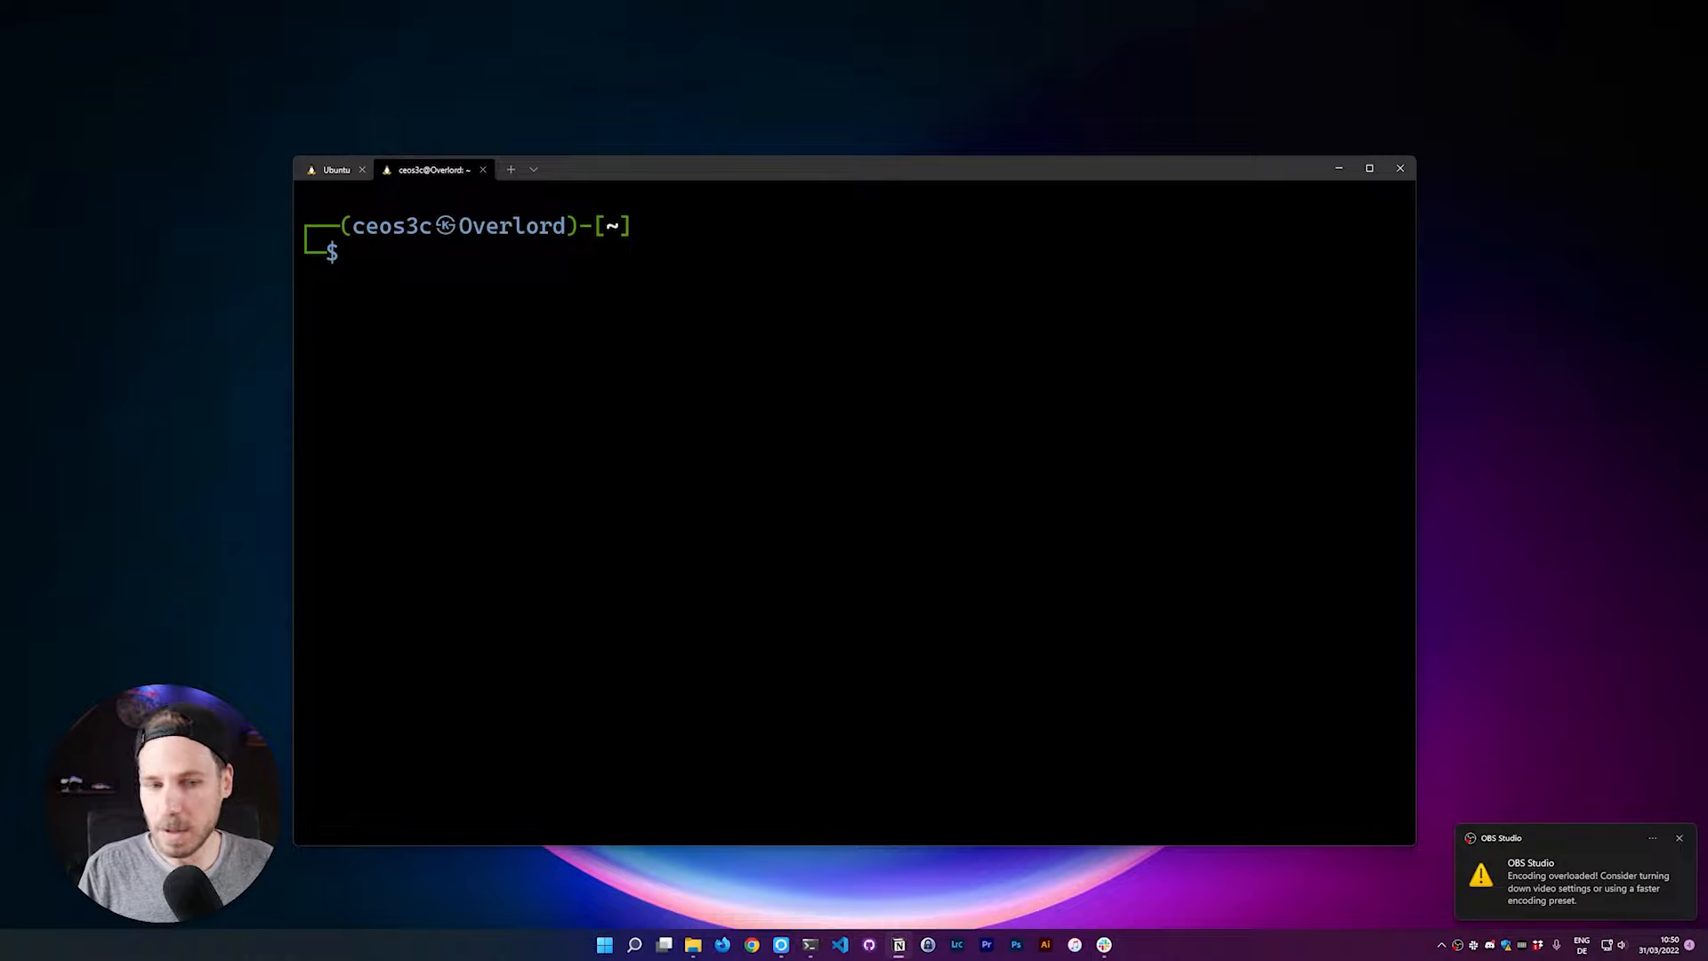
{"action": "key", "text": "alt+Tab"}
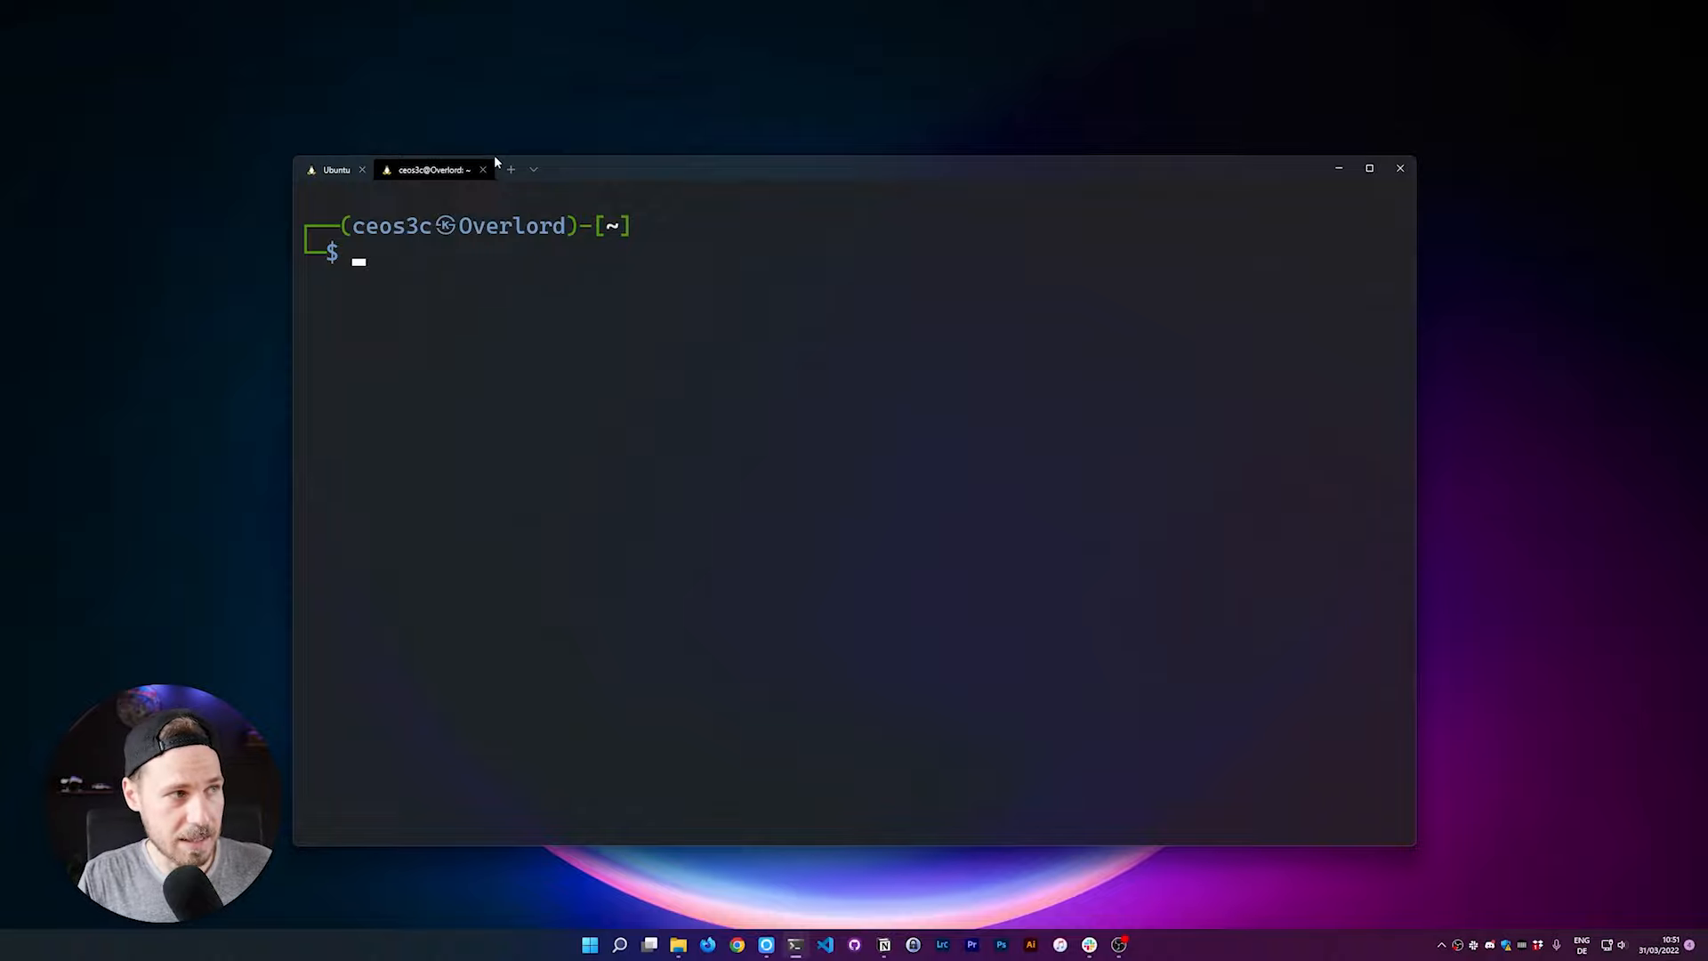
Open Windows Terminal's settings.json file from its settings and move the Visual Studio Code window away from the screen corner.
{"action": "left_click", "coordinate": [533, 170]}
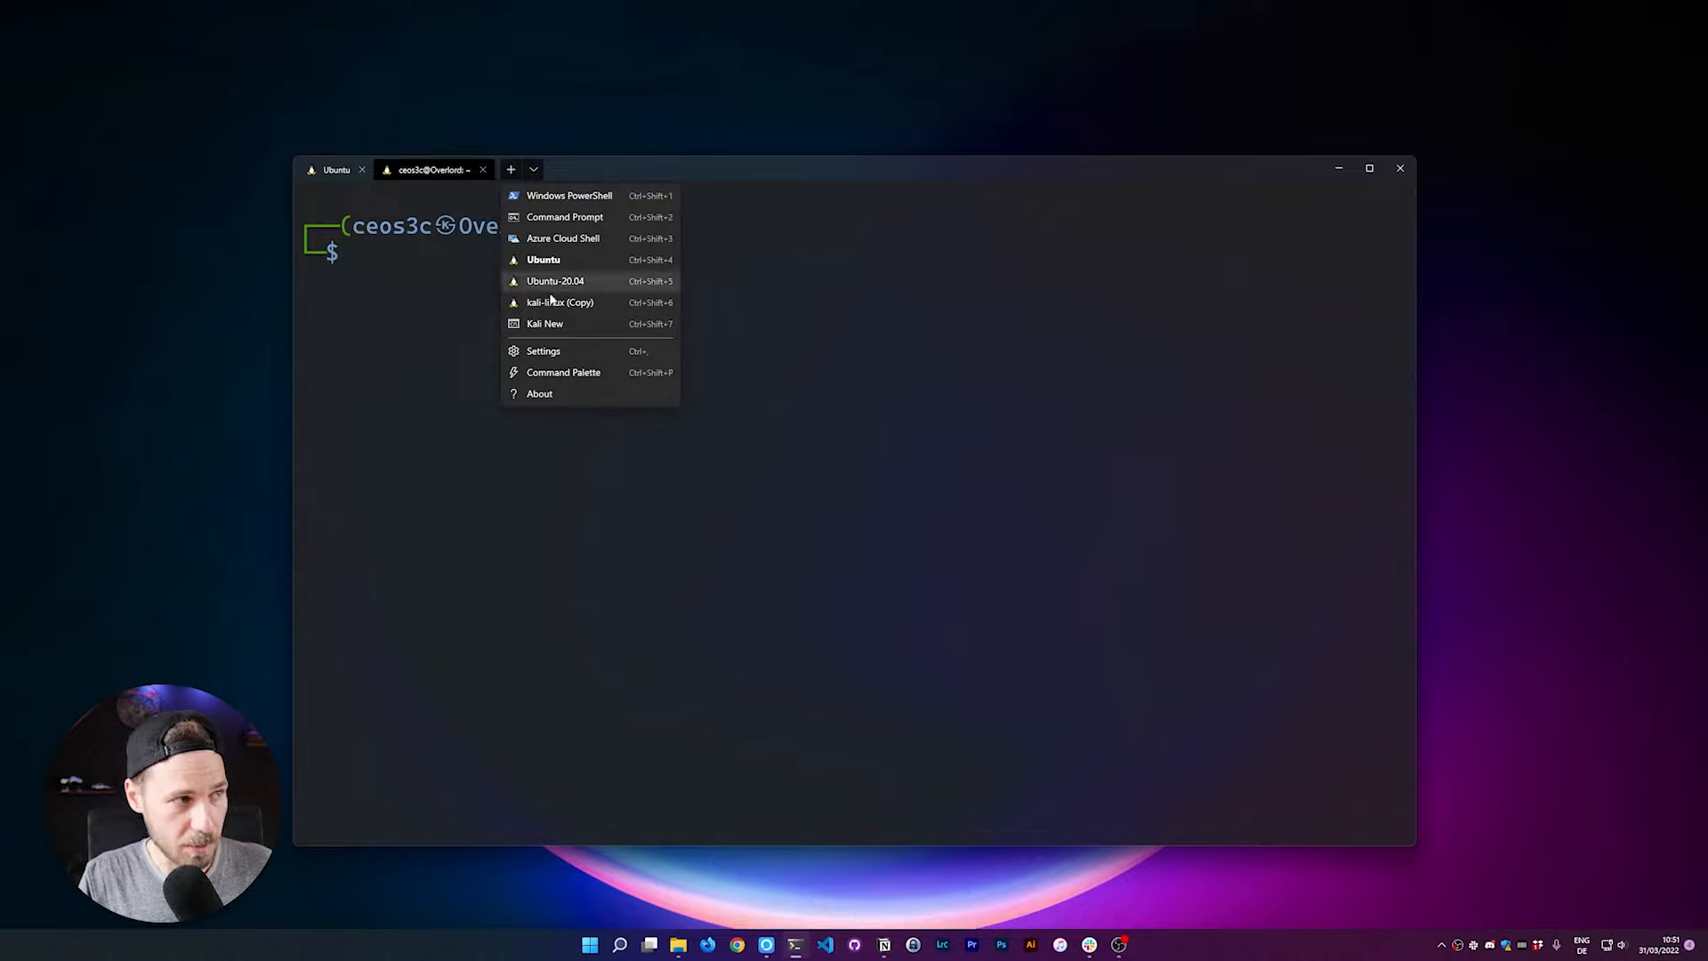
{"action": "left_click", "coordinate": [575, 356]}
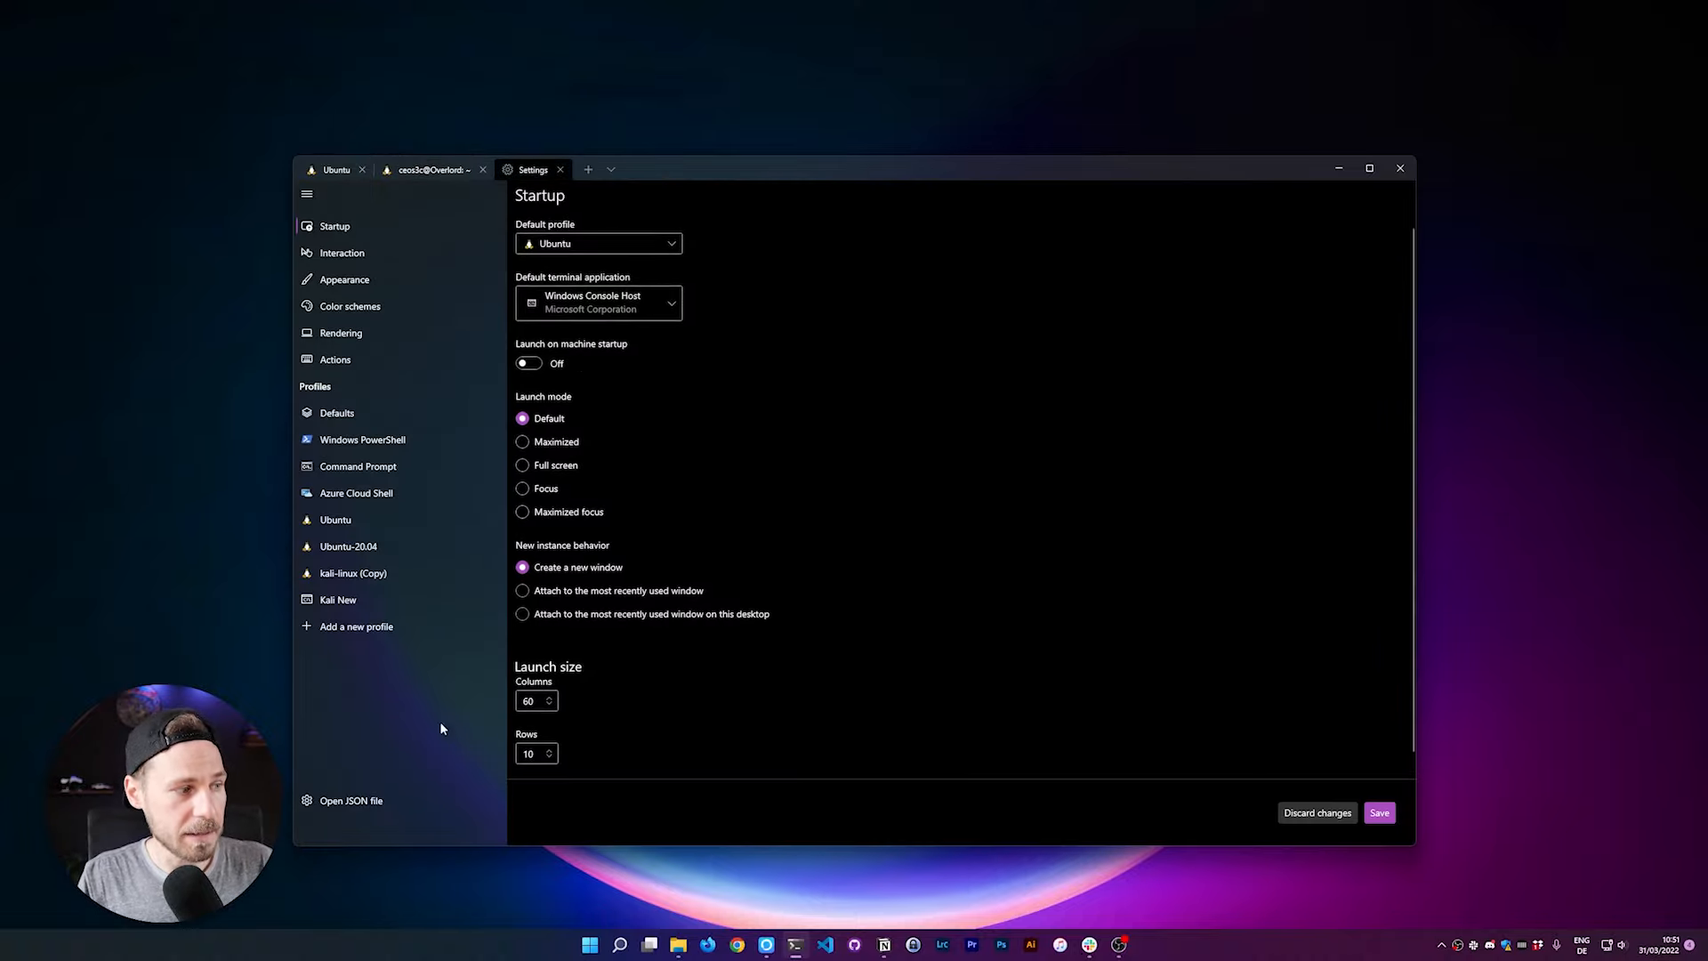
{"action": "left_click", "coordinate": [356, 800]}
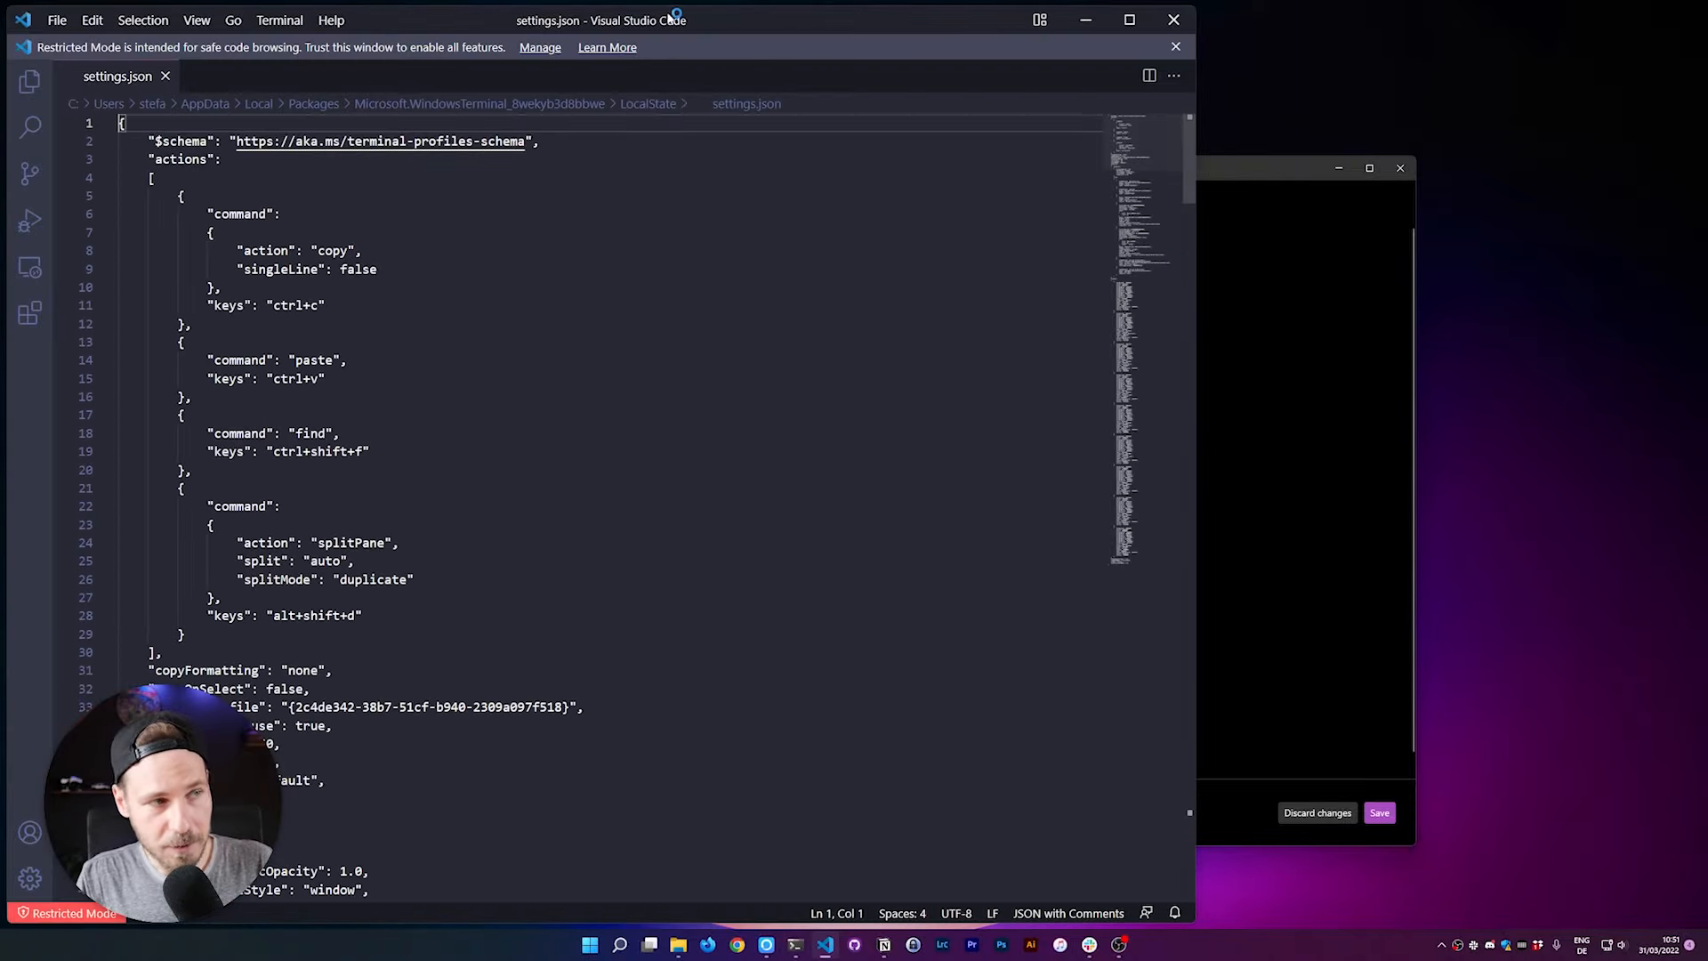
{"action": "left_click_drag", "start_coordinate": [723, 23], "coordinate": [964, 302]}
Examine the start of the "profiles" section in settings.json, from its defaults block to the "list" key.
{"action": "scroll", "coordinate": [914, 488], "scroll_direction": "down", "scroll_amount": 2}
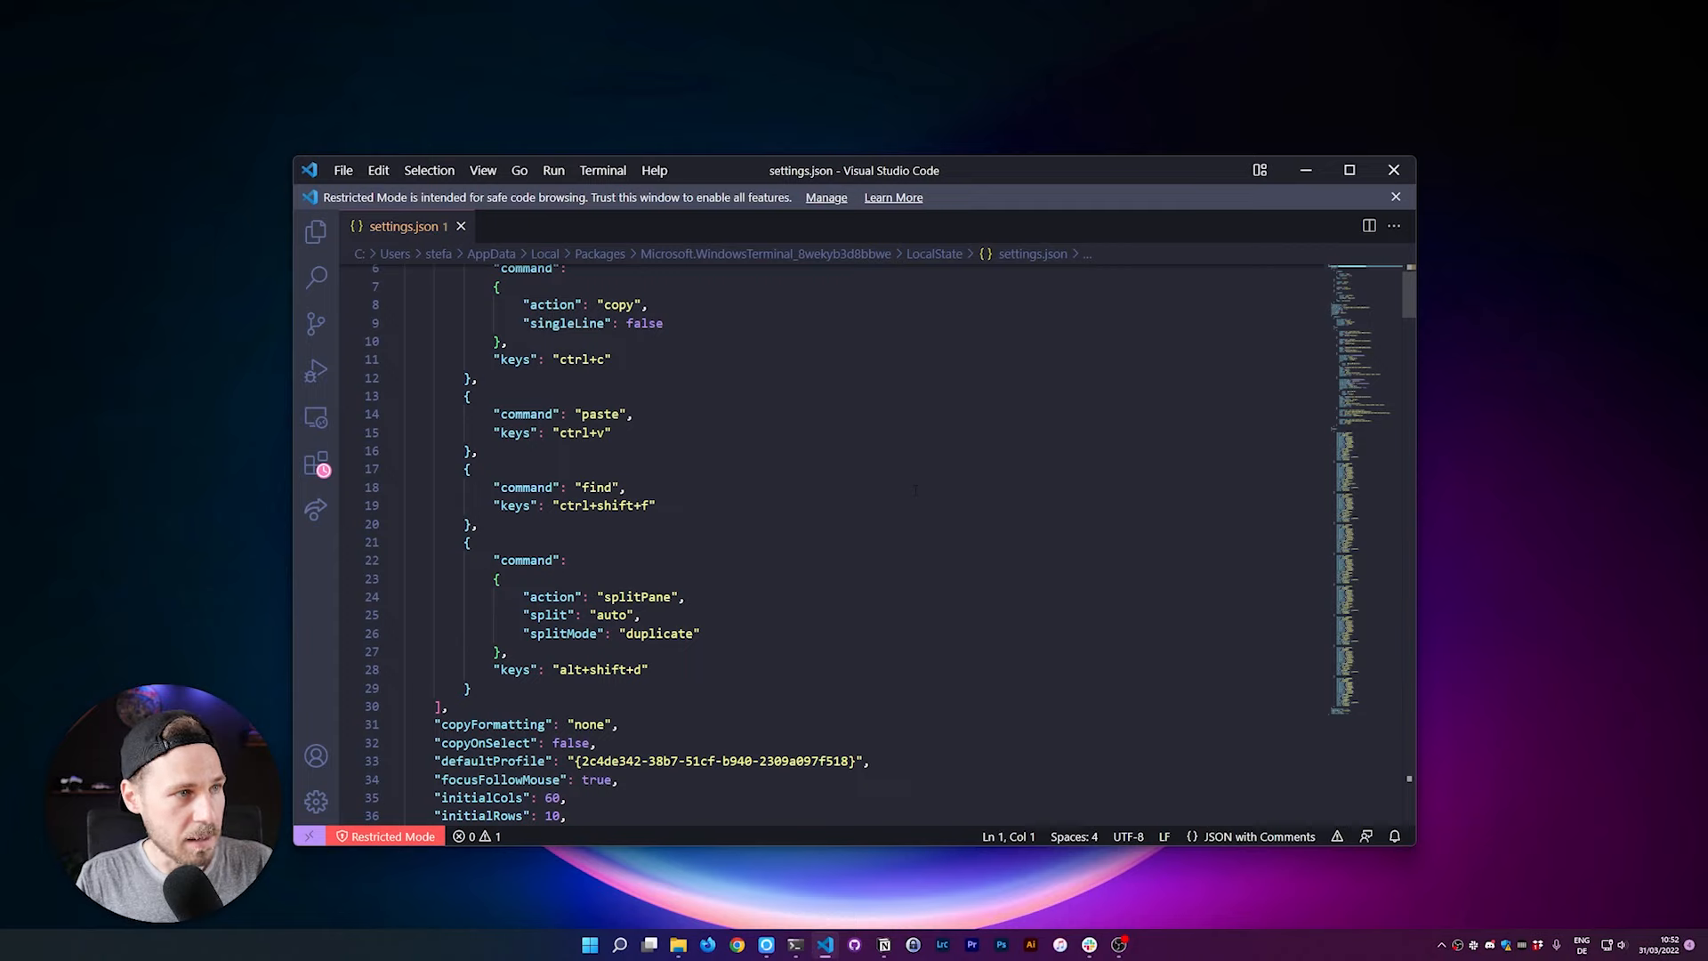
{"action": "scroll", "coordinate": [914, 490], "scroll_direction": "down", "scroll_amount": 9}
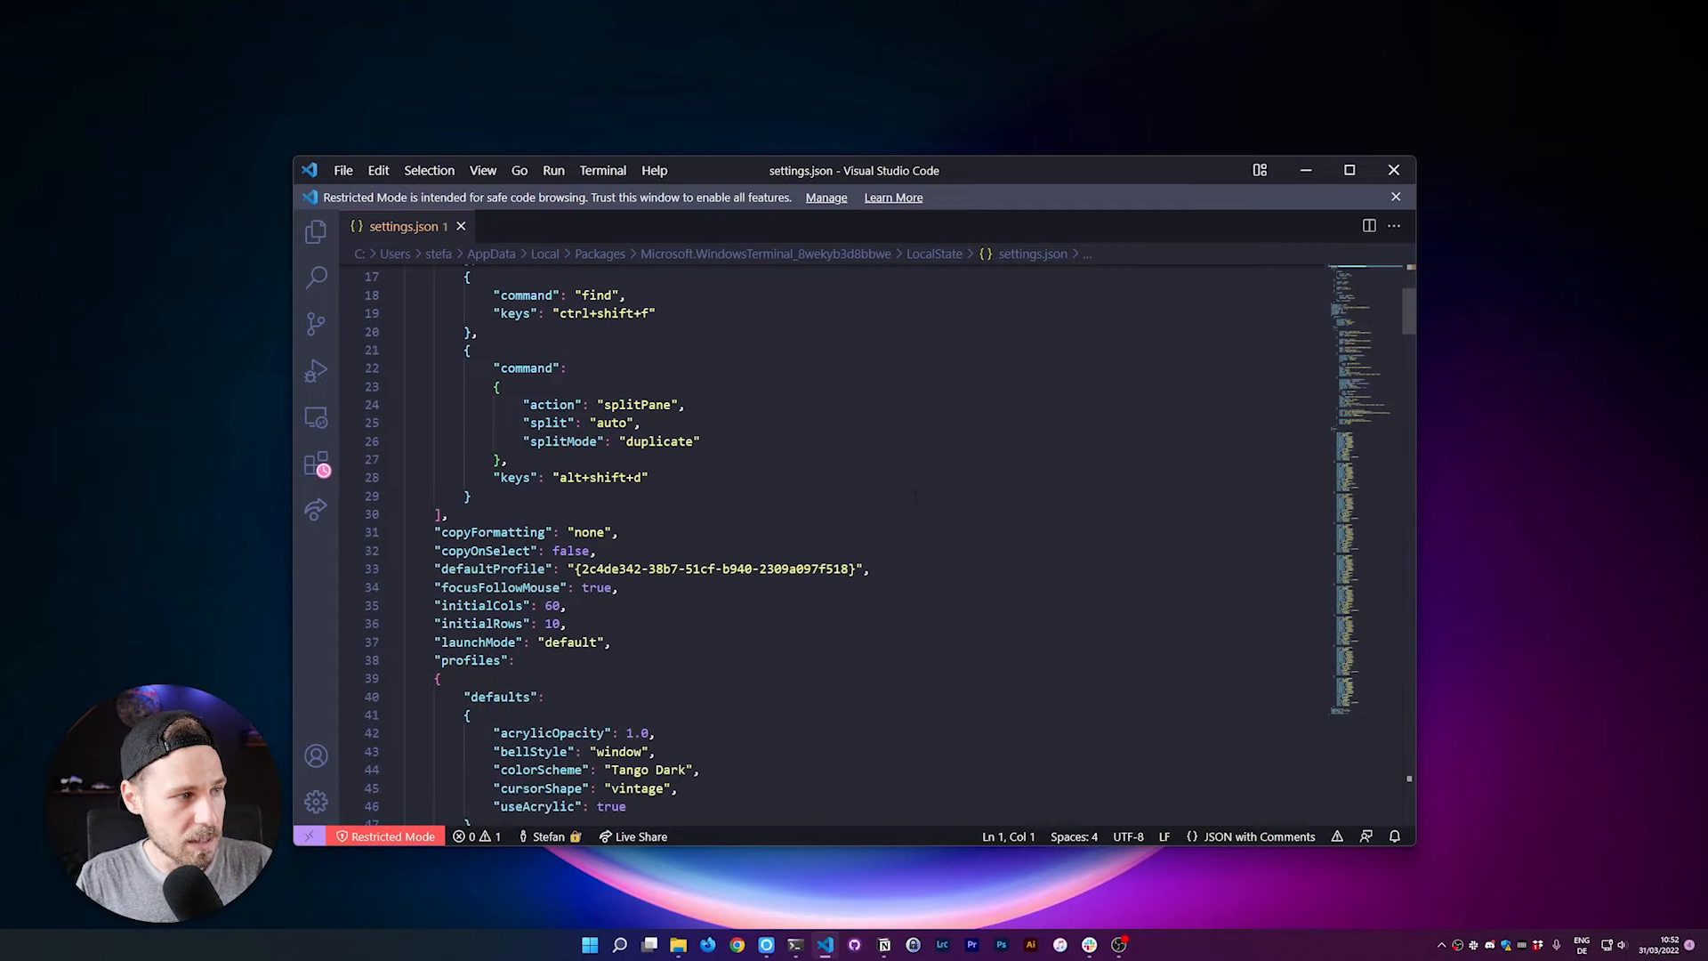
{"action": "scroll", "coordinate": [914, 503], "scroll_direction": "down", "scroll_amount": 8}
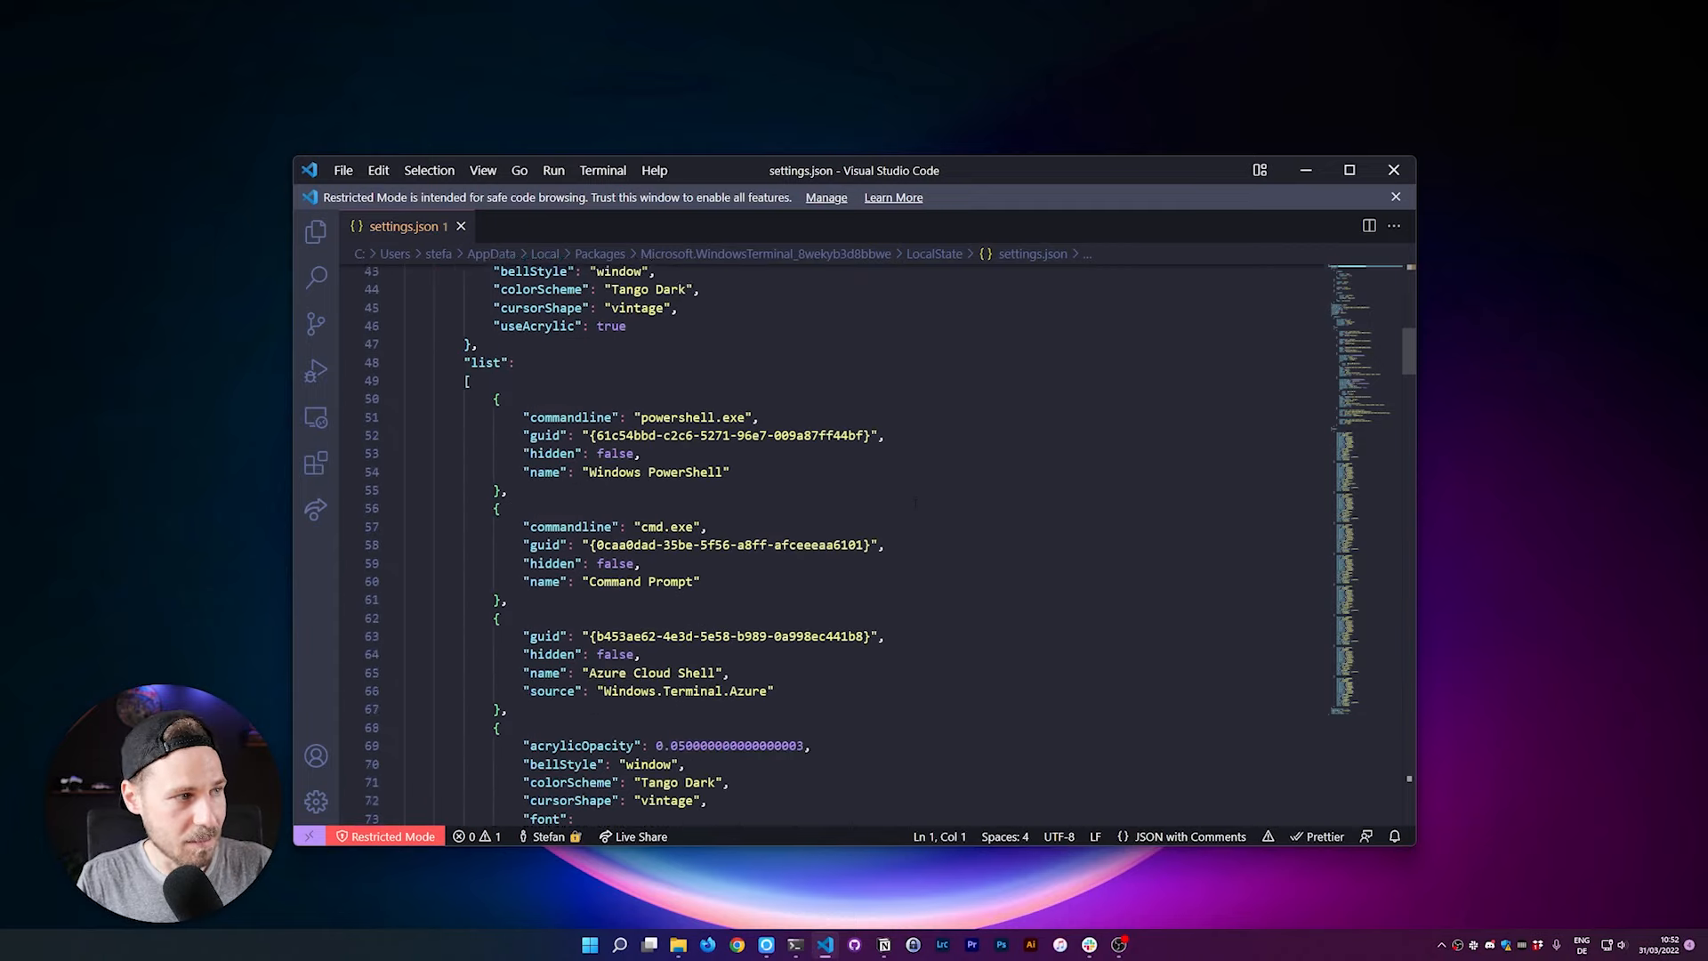
{"action": "scroll", "coordinate": [914, 502], "scroll_direction": "up", "scroll_amount": 4}
{"action": "scroll", "coordinate": [915, 502], "scroll_direction": "up", "scroll_amount": 2}
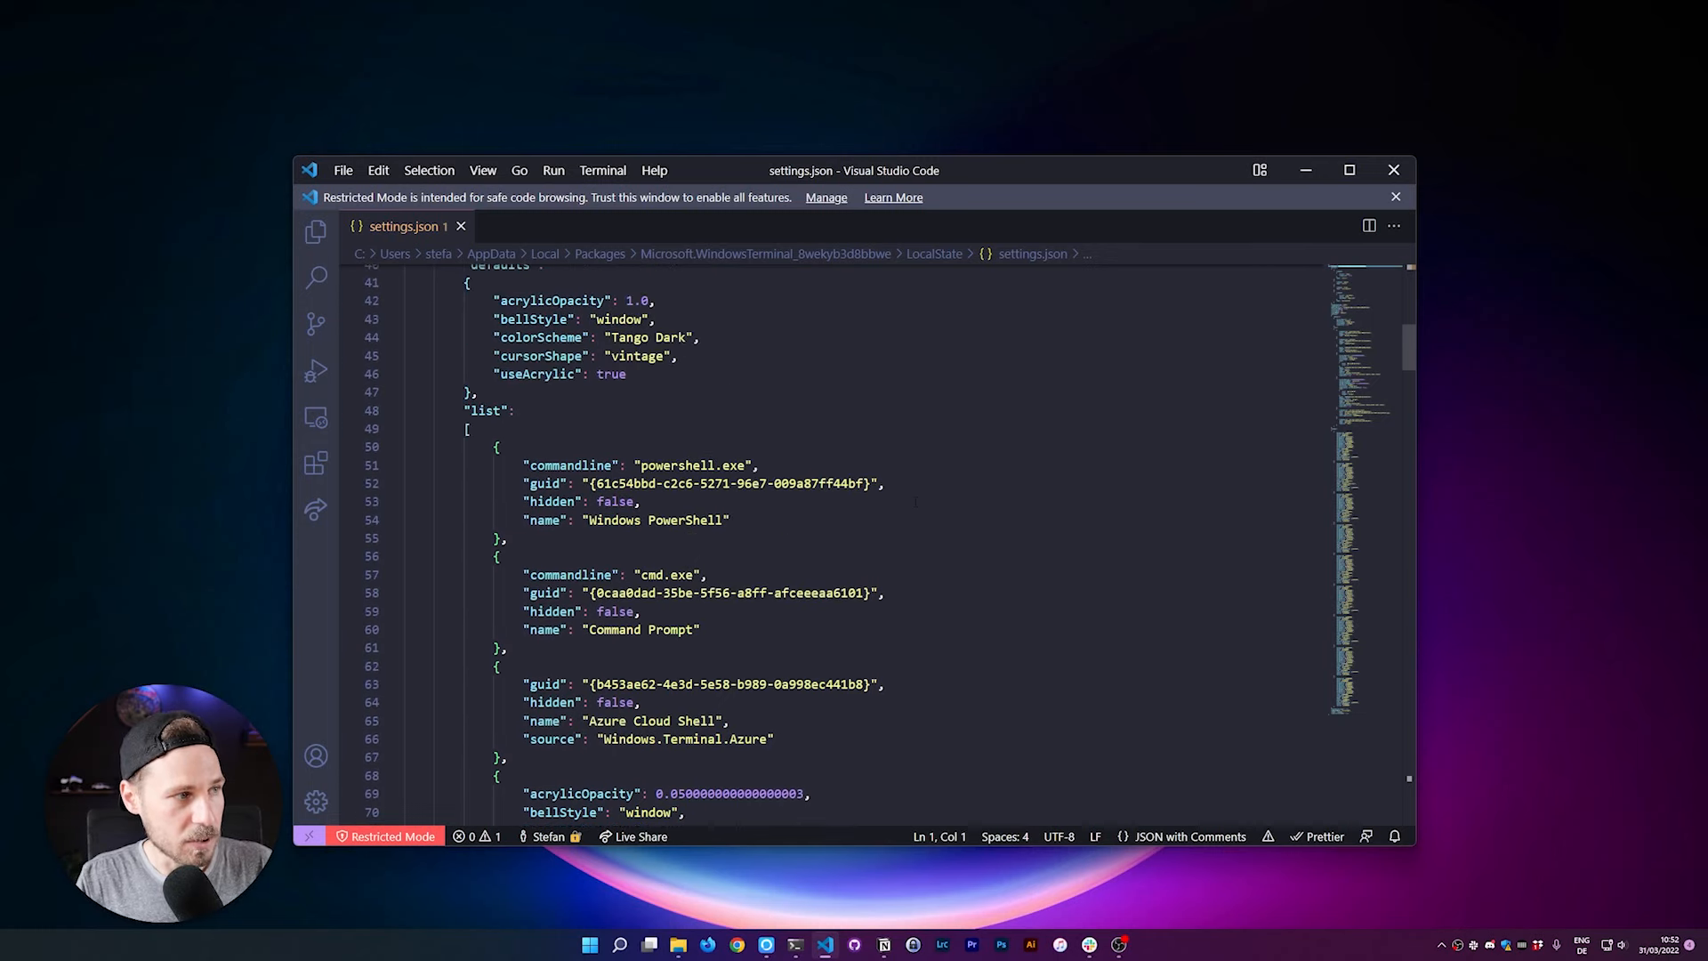
{"action": "scroll", "coordinate": [914, 502], "scroll_direction": "up", "scroll_amount": 4}
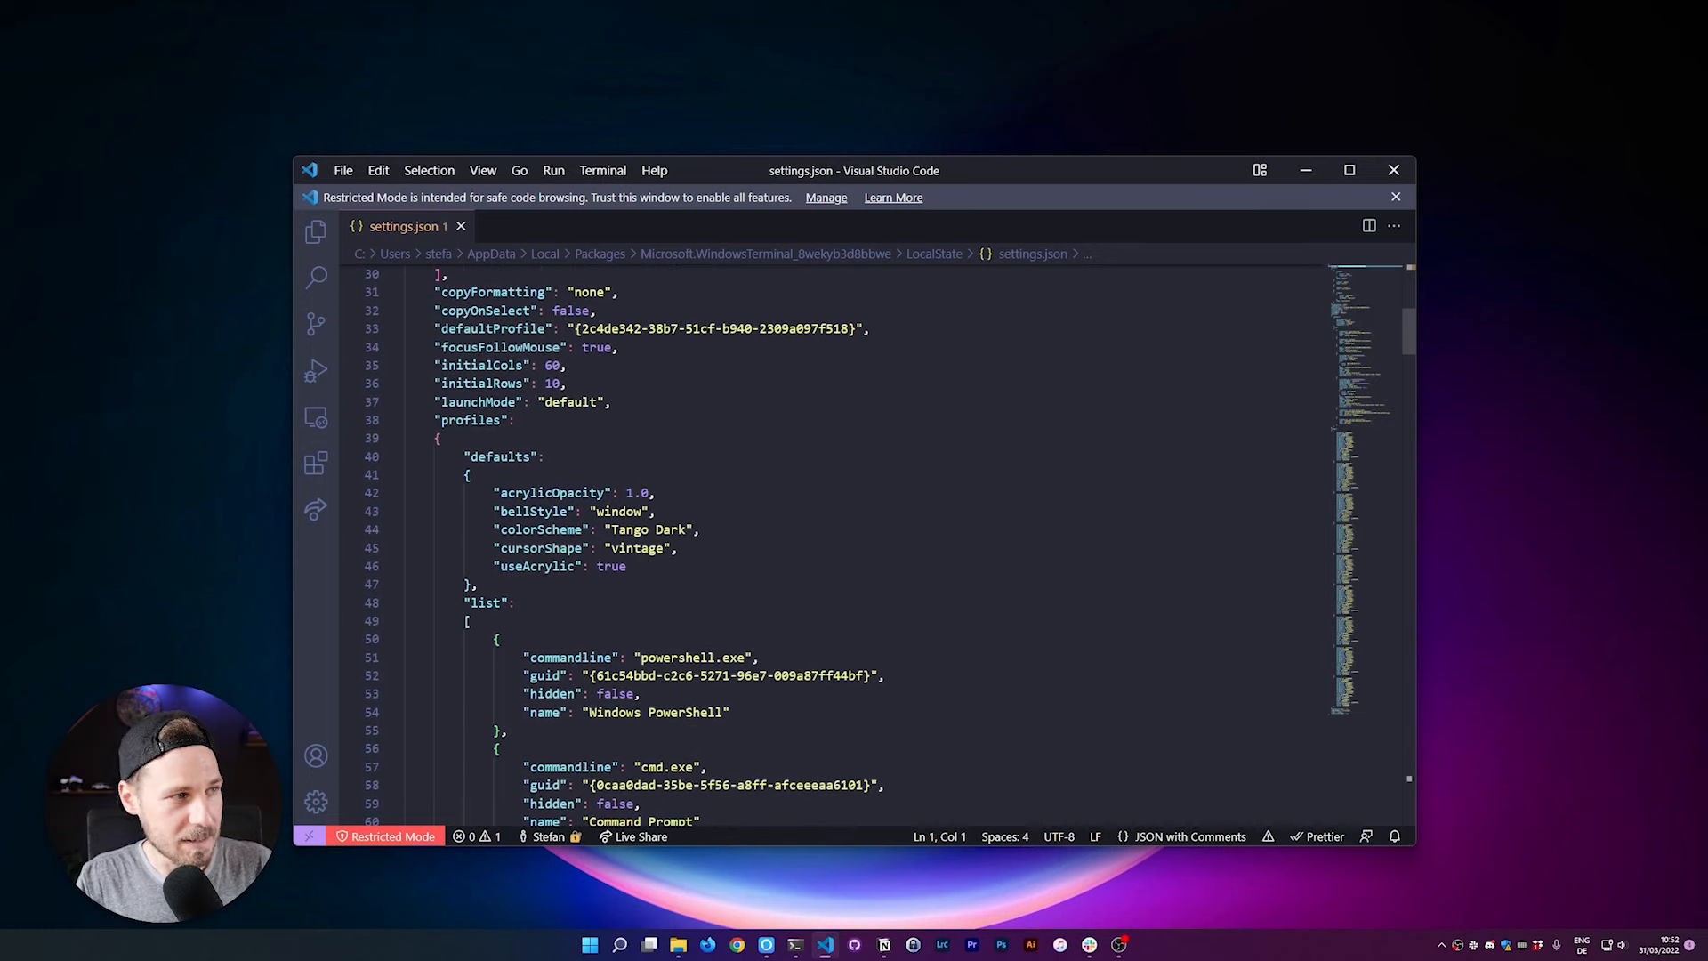
{"action": "left_click_drag", "start_coordinate": [434, 419], "coordinate": [525, 603]}
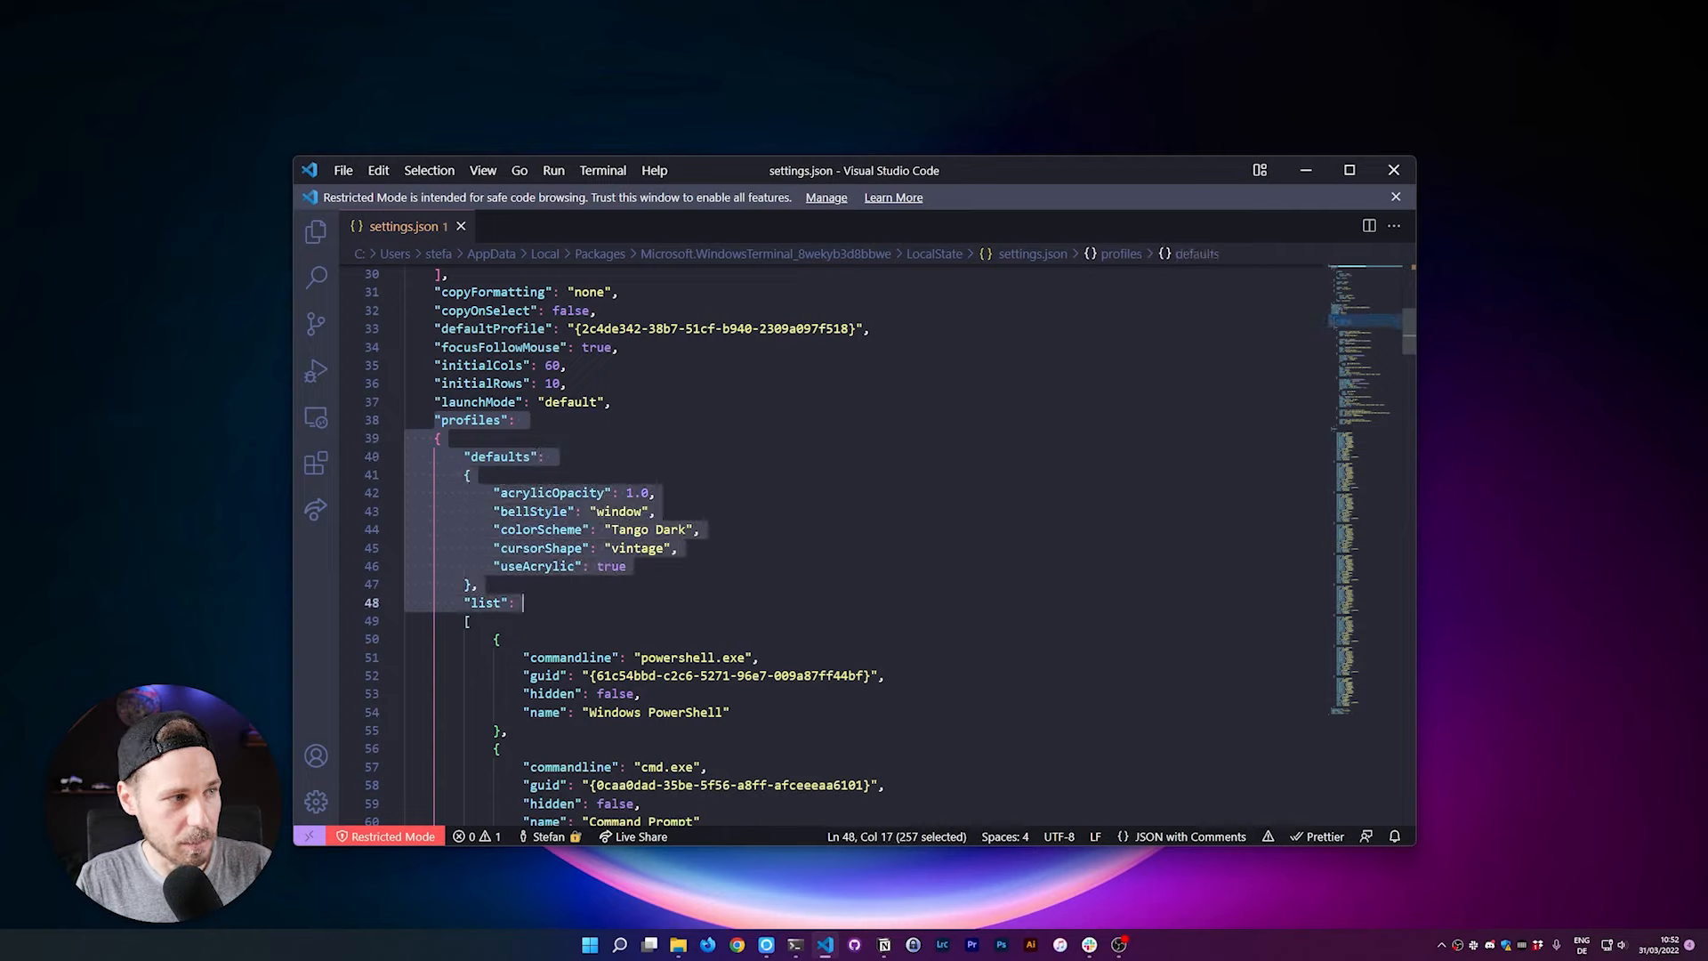
{"action": "scroll", "coordinate": [620, 546], "scroll_direction": "down", "scroll_amount": 1}
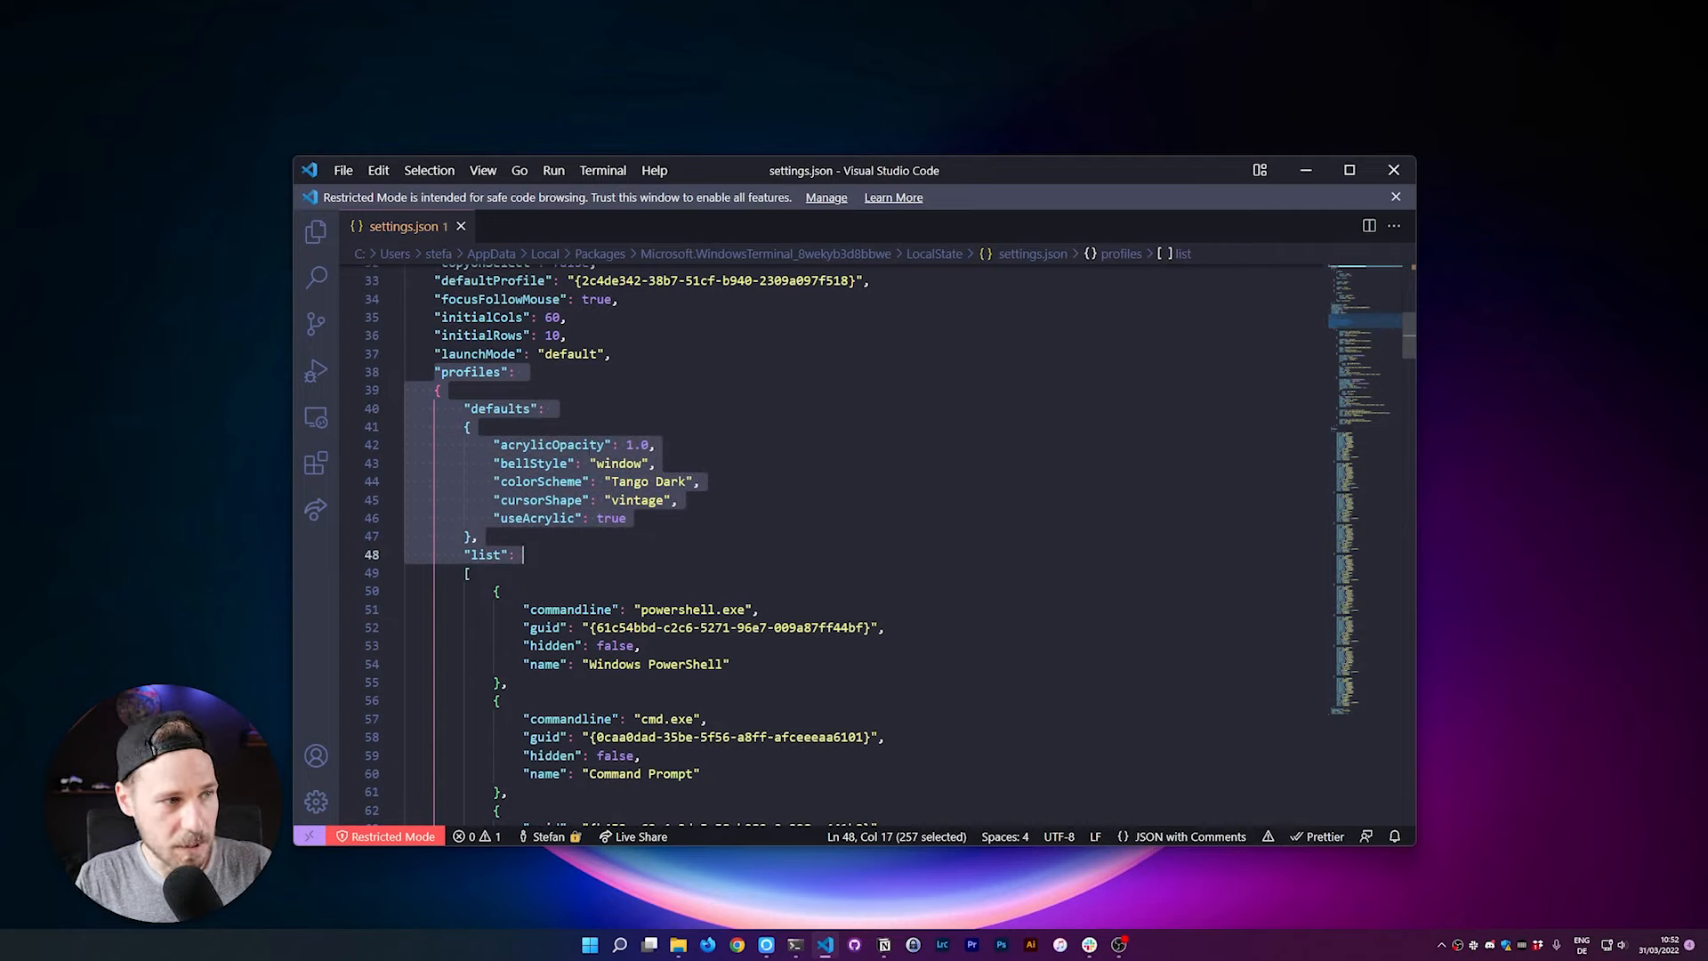
Examine the Windows PowerShell and Command Prompt entries in the profiles list.
{"action": "scroll", "coordinate": [853, 545], "scroll_direction": "down", "scroll_amount": 5}
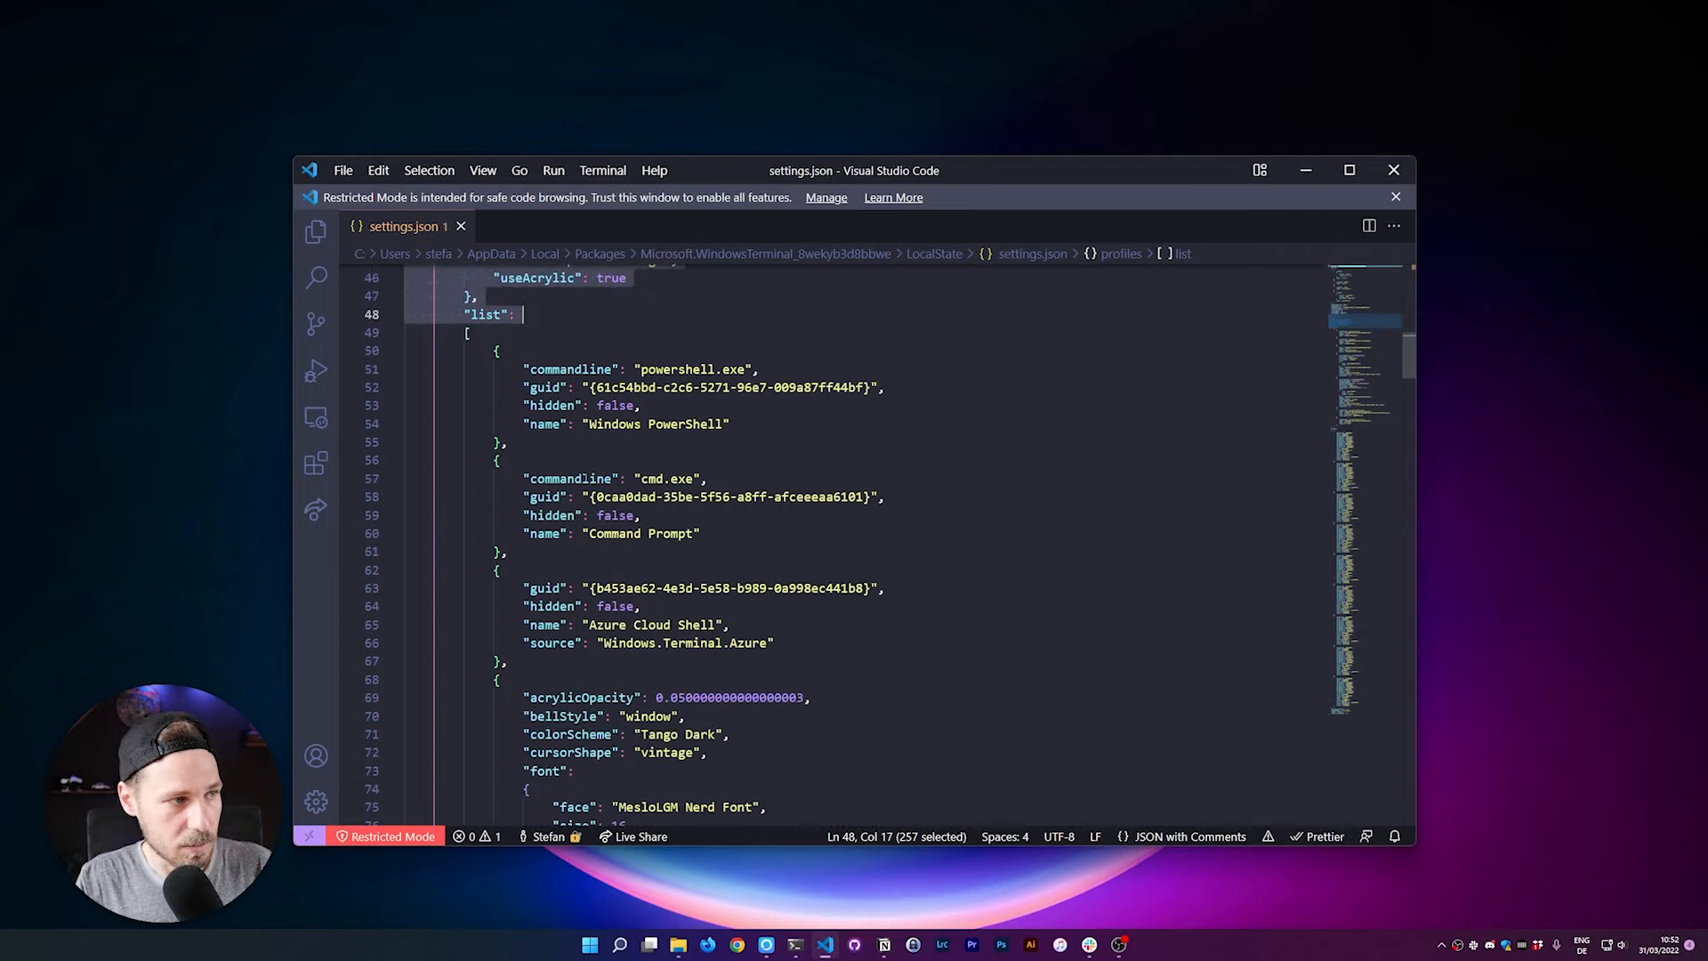
{"action": "scroll", "coordinate": [854, 545], "scroll_direction": "down", "scroll_amount": 1}
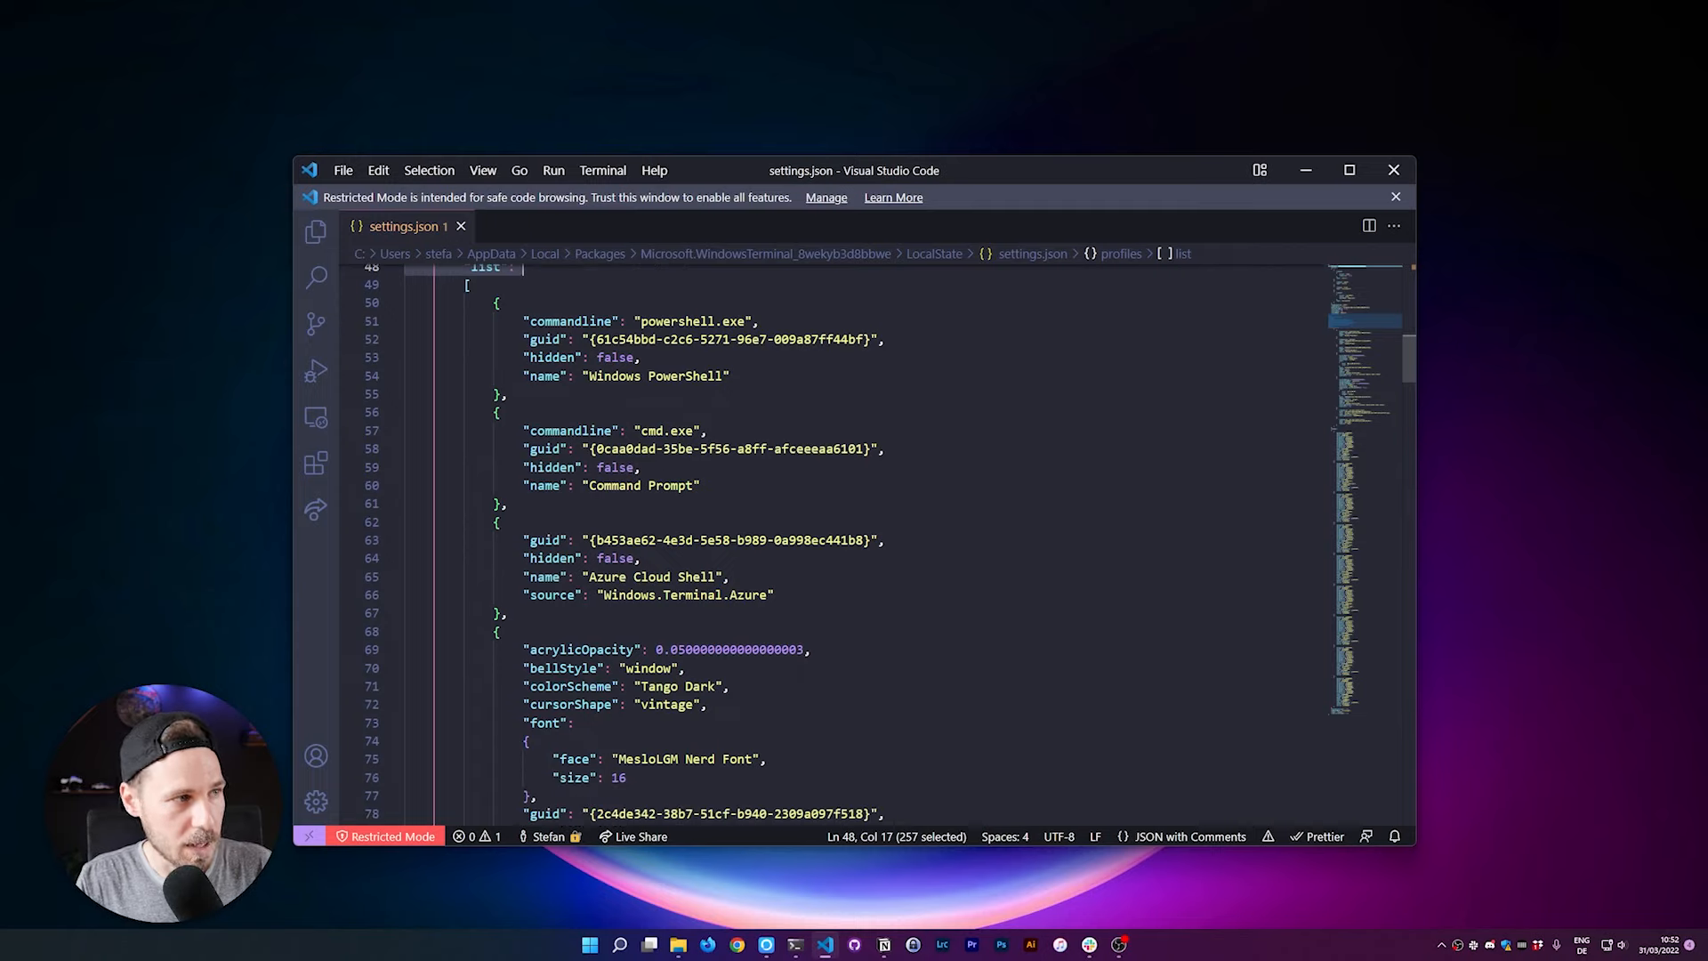
{"action": "scroll", "coordinate": [854, 545], "scroll_direction": "up", "scroll_amount": 1}
{"action": "left_click_drag", "start_coordinate": [463, 333], "coordinate": [507, 442]}
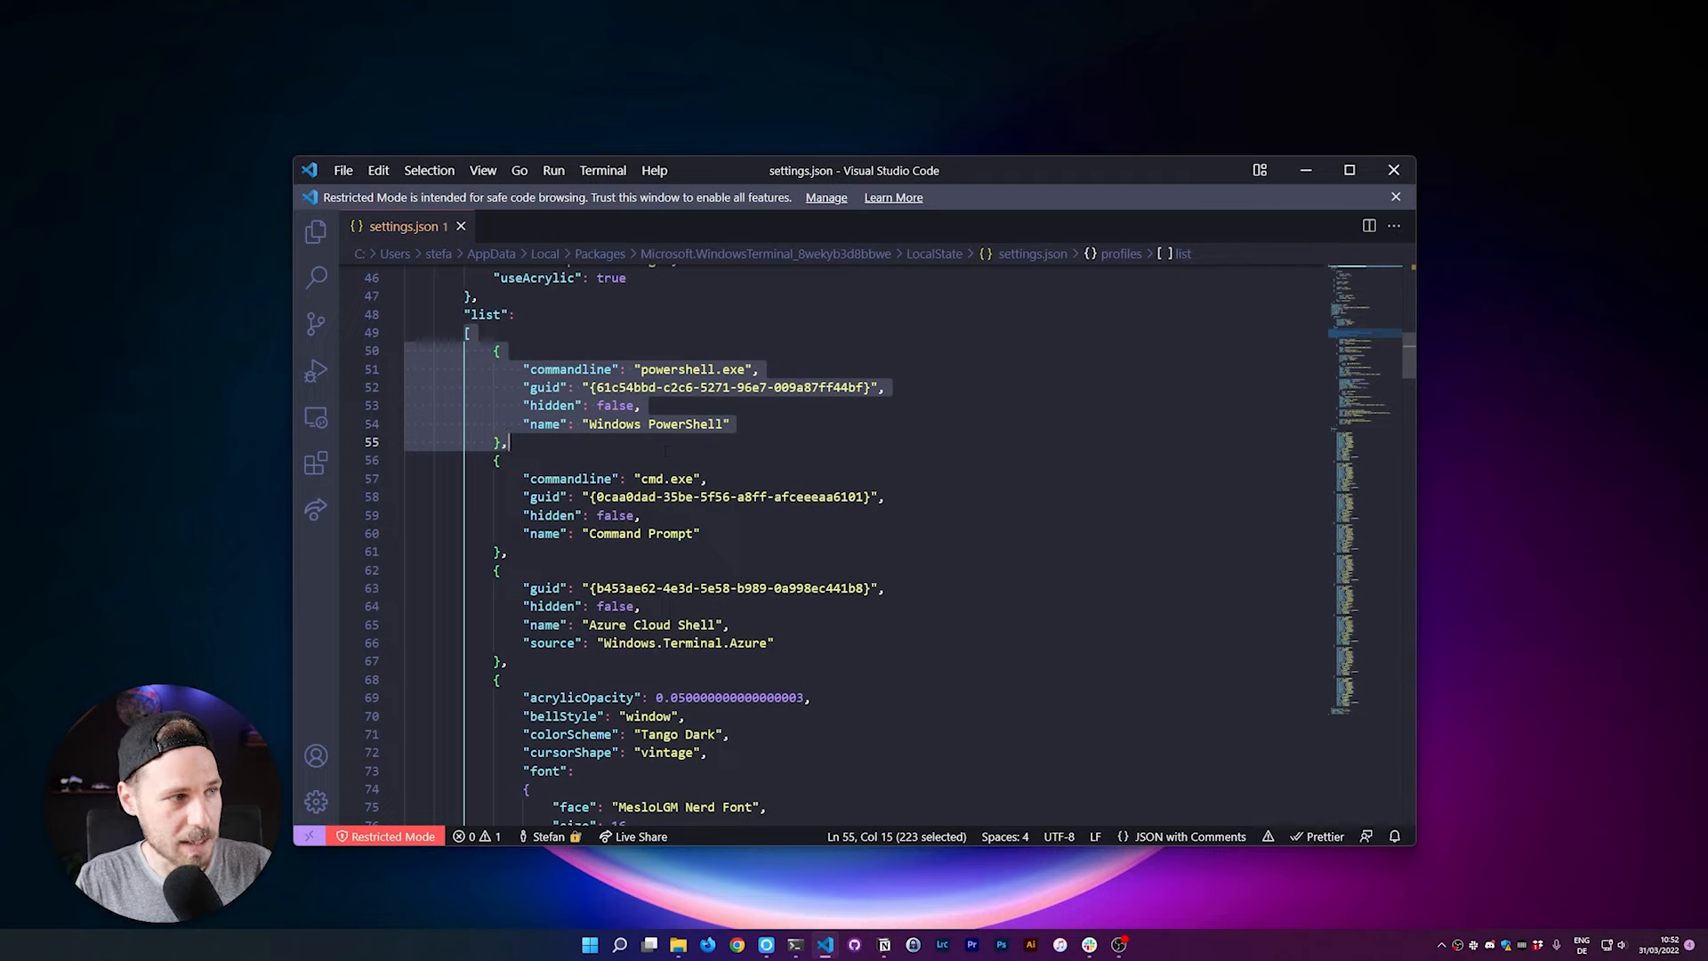
{"action": "left_click", "coordinate": [669, 406]}
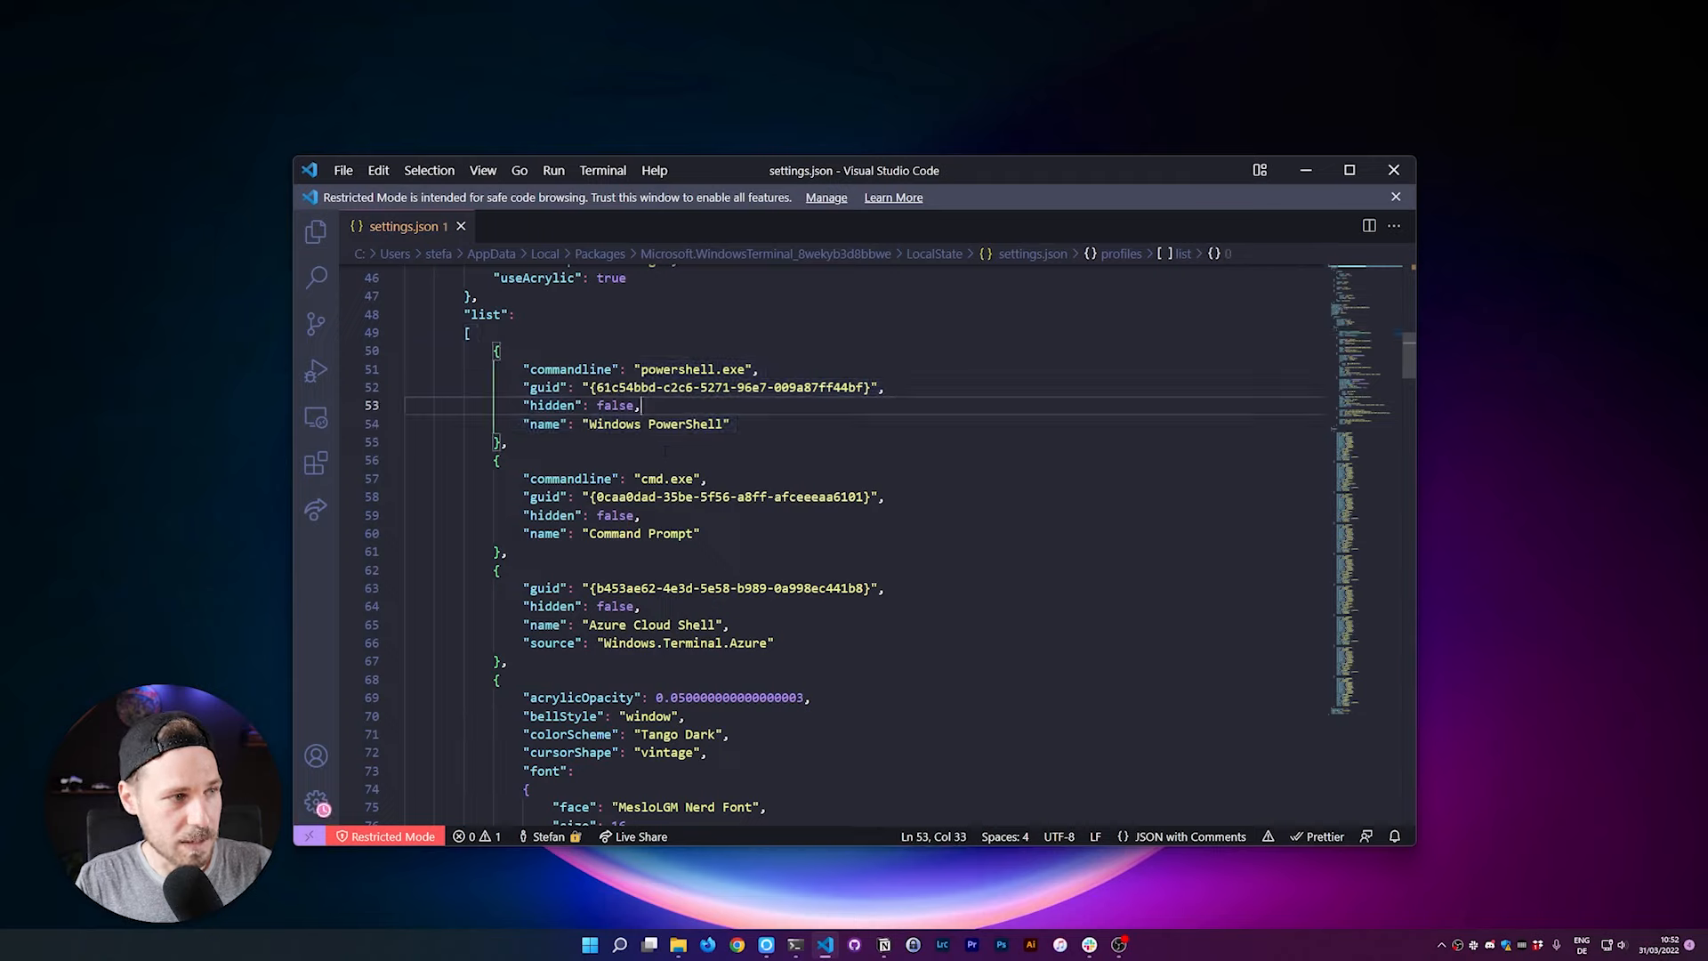
{"action": "left_click_drag", "start_coordinate": [641, 369], "coordinate": [765, 387]}
{"action": "scroll", "coordinate": [765, 387], "scroll_direction": "down", "scroll_amount": 1}
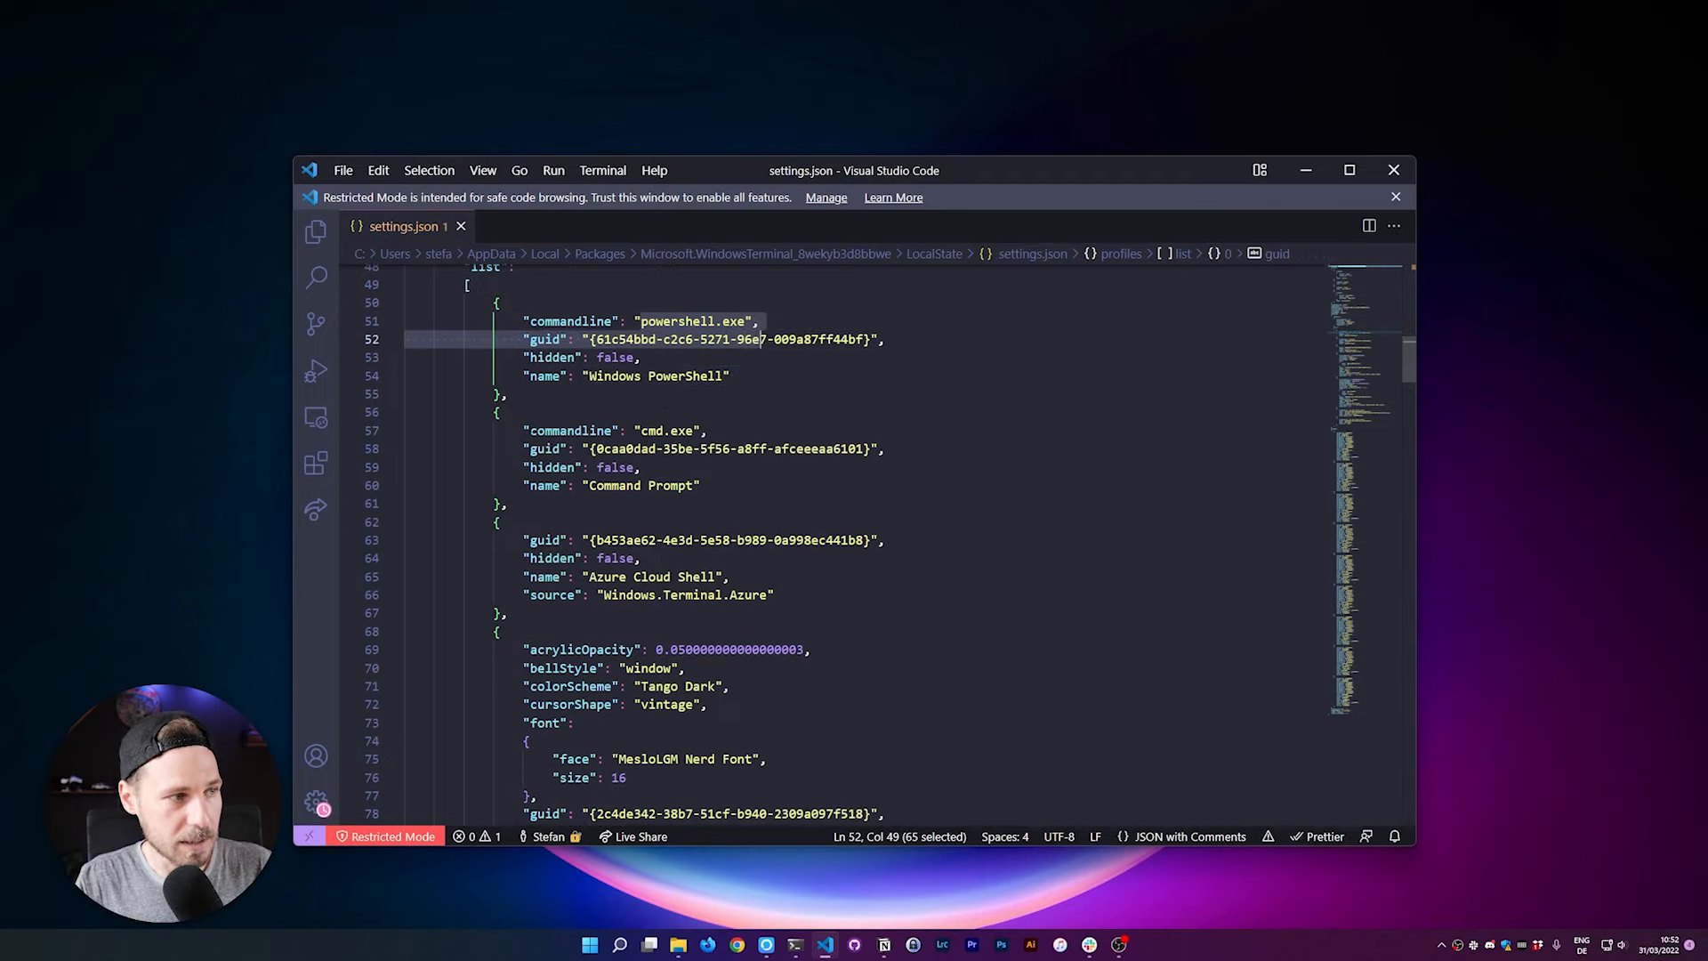
{"action": "left_click_drag", "start_coordinate": [538, 431], "coordinate": [702, 485]}
{"action": "scroll", "coordinate": [702, 484], "scroll_direction": "down", "scroll_amount": 2}
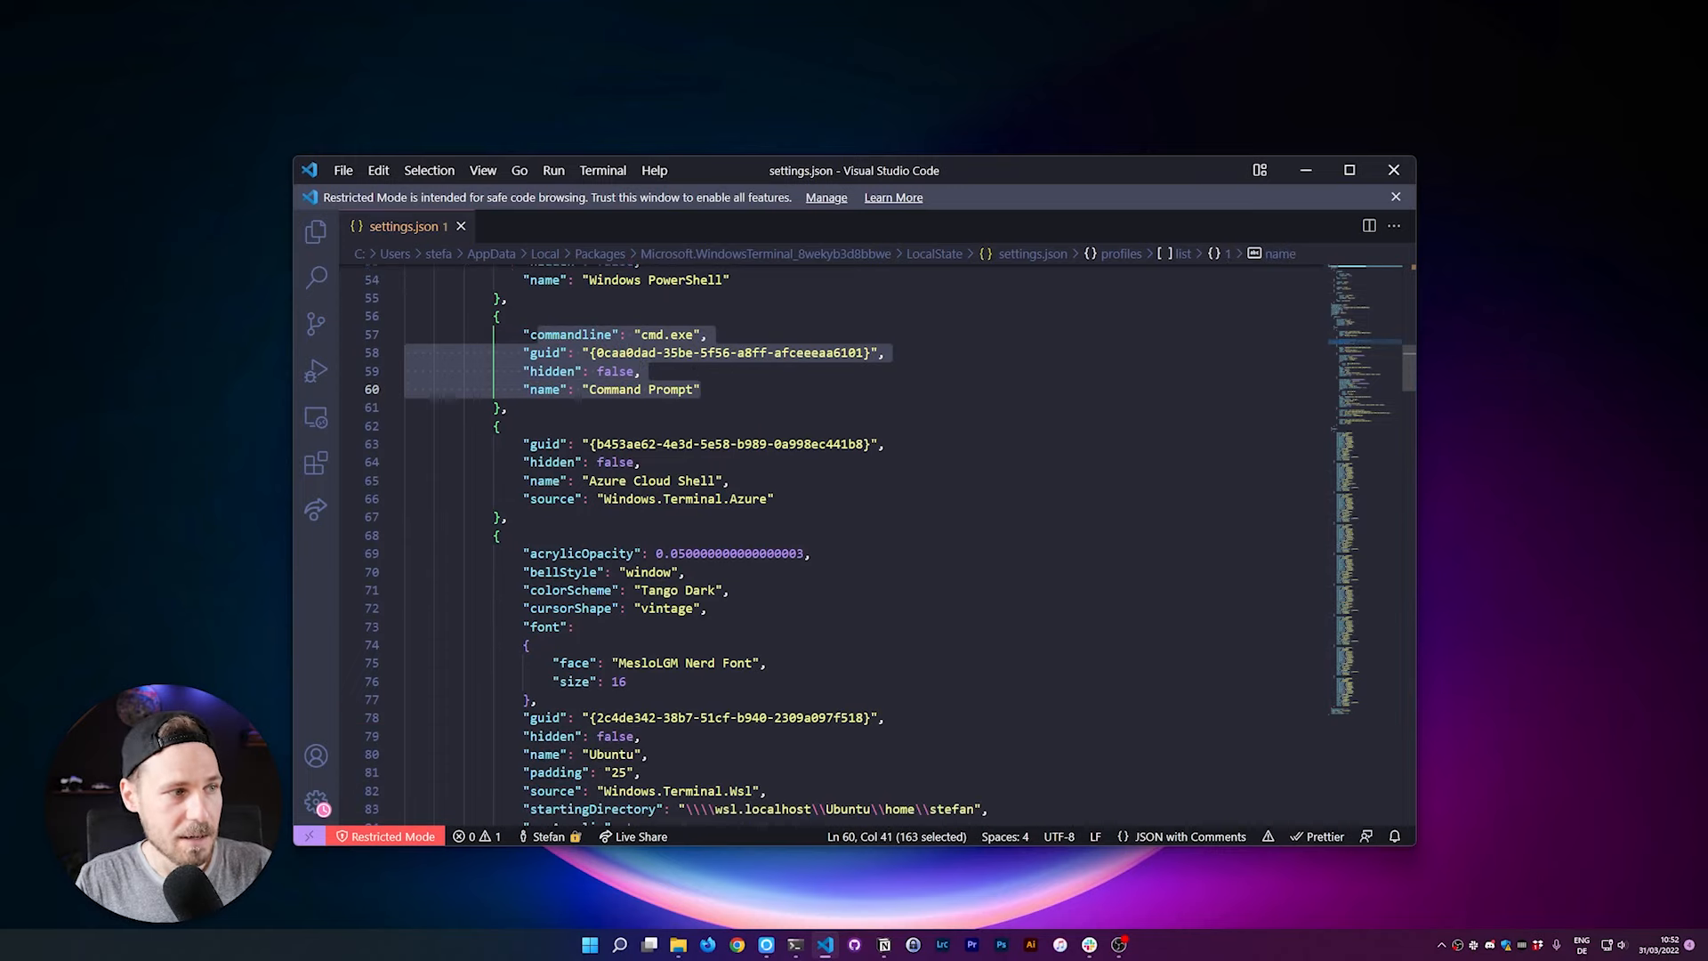
Look through the Ubuntu and Kali entries down to the end of the profiles list.
{"action": "scroll", "coordinate": [891, 546], "scroll_direction": "down", "scroll_amount": 1}
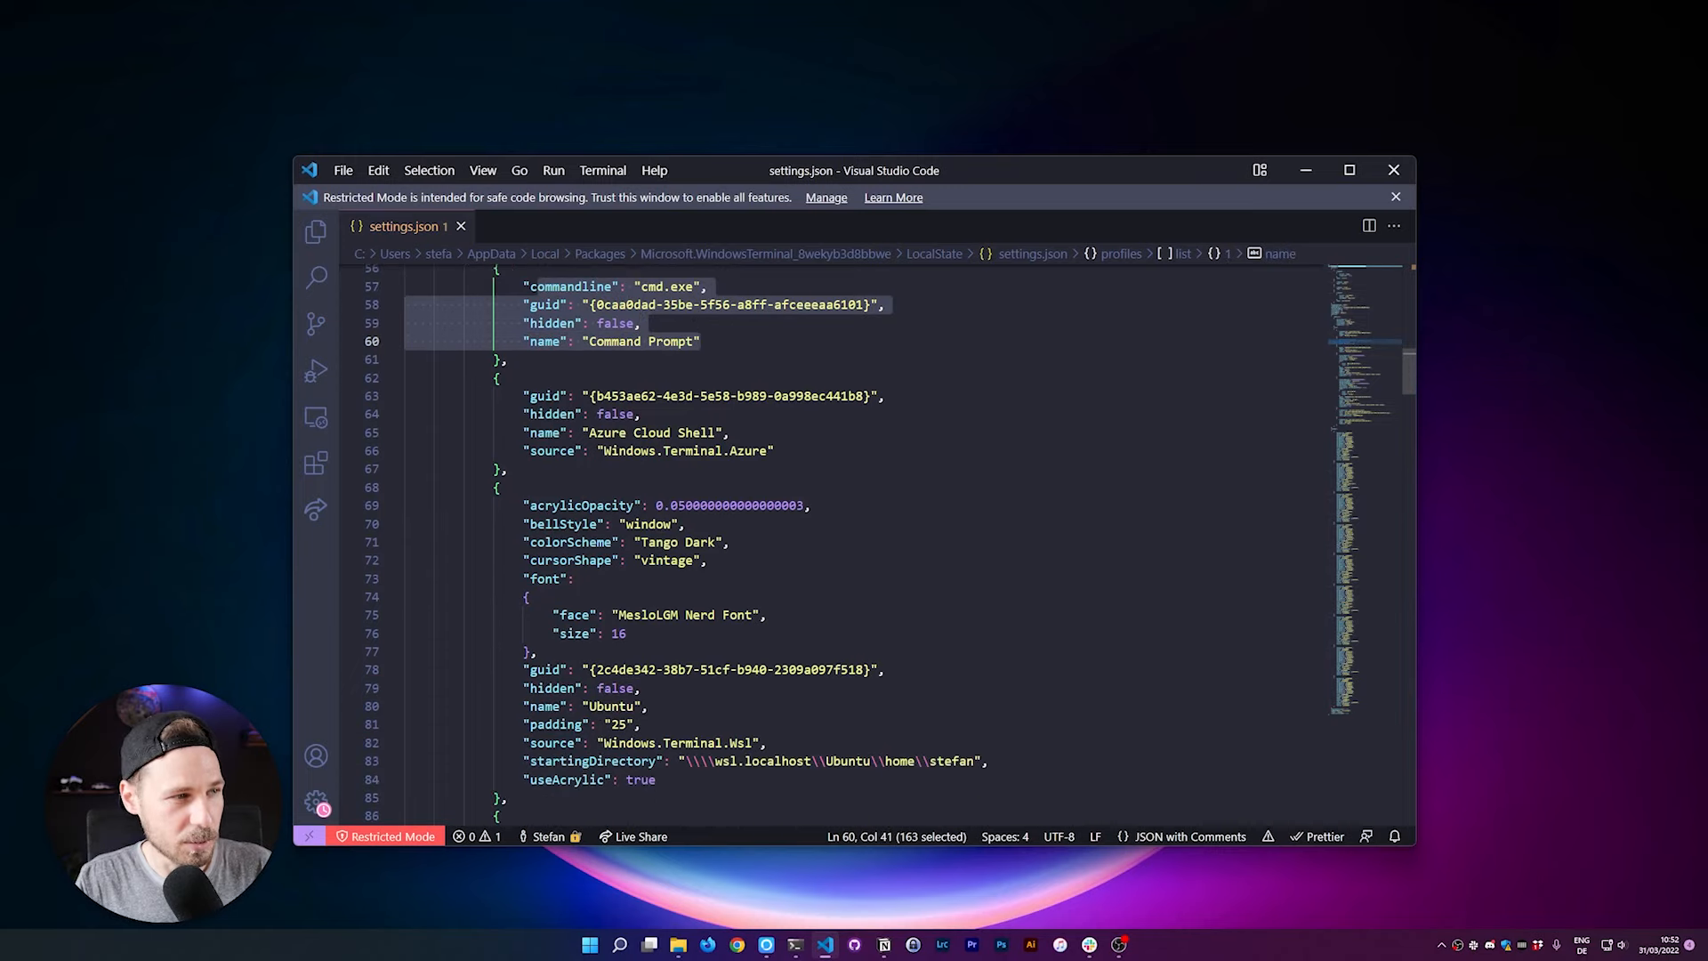
{"action": "scroll", "coordinate": [616, 495], "scroll_direction": "down", "scroll_amount": 4}
{"action": "scroll", "coordinate": [616, 495], "scroll_direction": "up", "scroll_amount": 2}
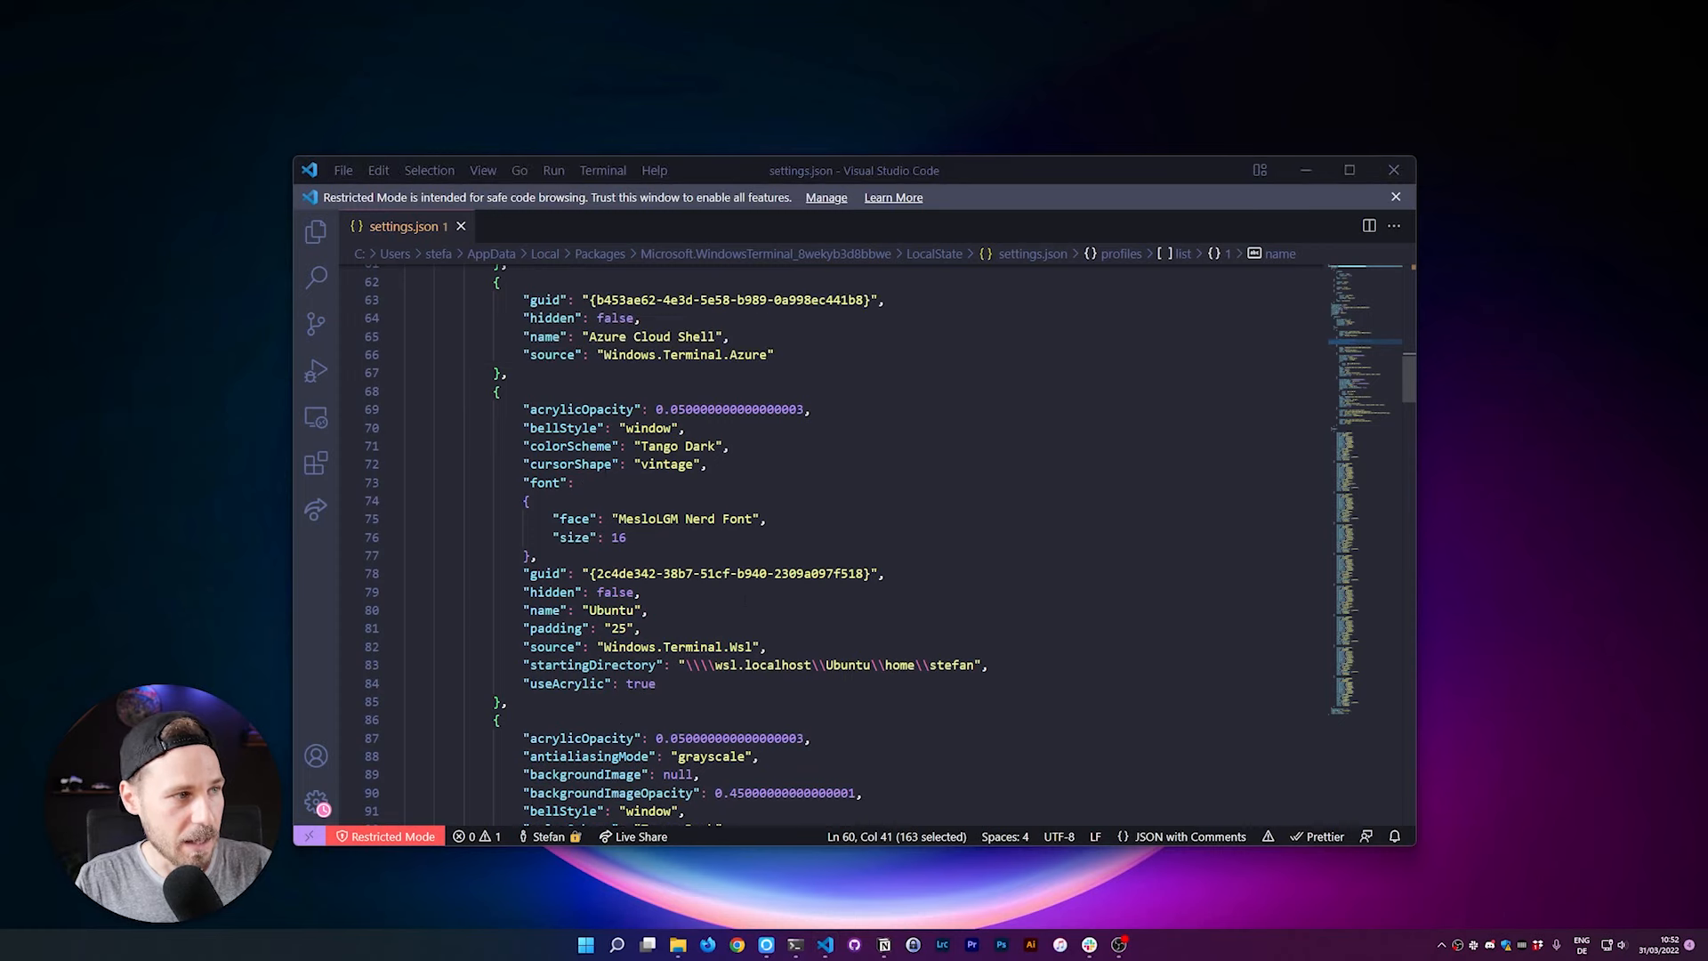
{"action": "scroll", "coordinate": [616, 496], "scroll_direction": "down", "scroll_amount": 2}
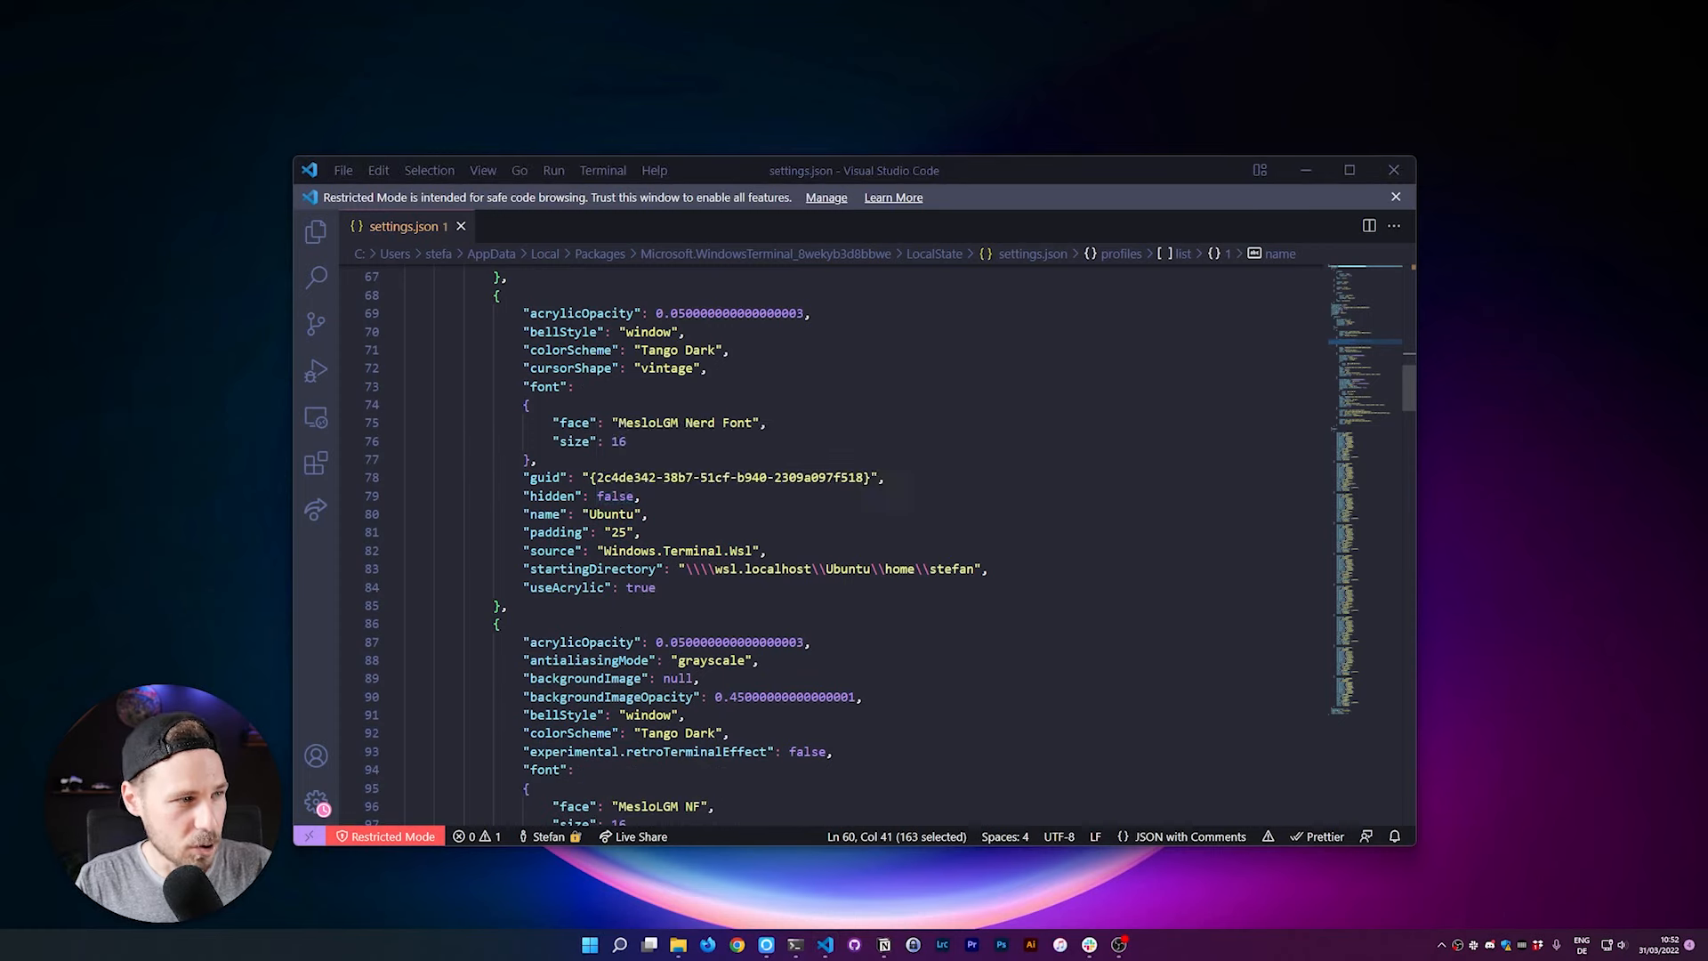
{"action": "scroll", "coordinate": [837, 545], "scroll_direction": "down", "scroll_amount": 4}
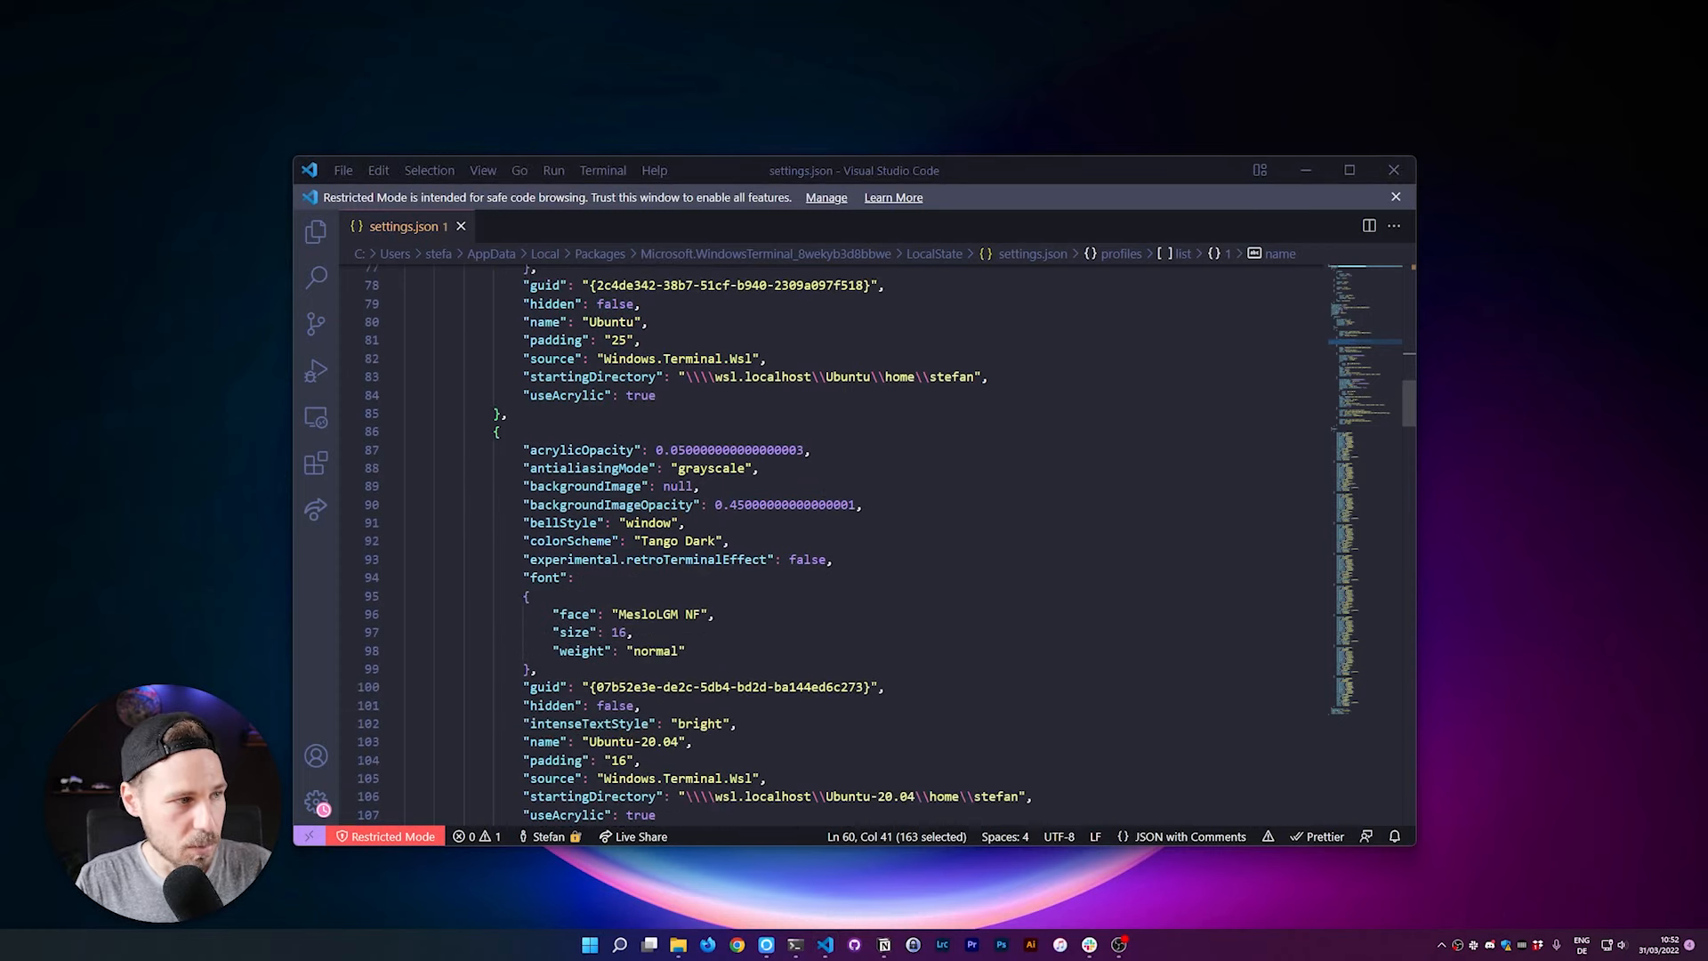
{"action": "scroll", "coordinate": [836, 545], "scroll_direction": "down", "scroll_amount": 3}
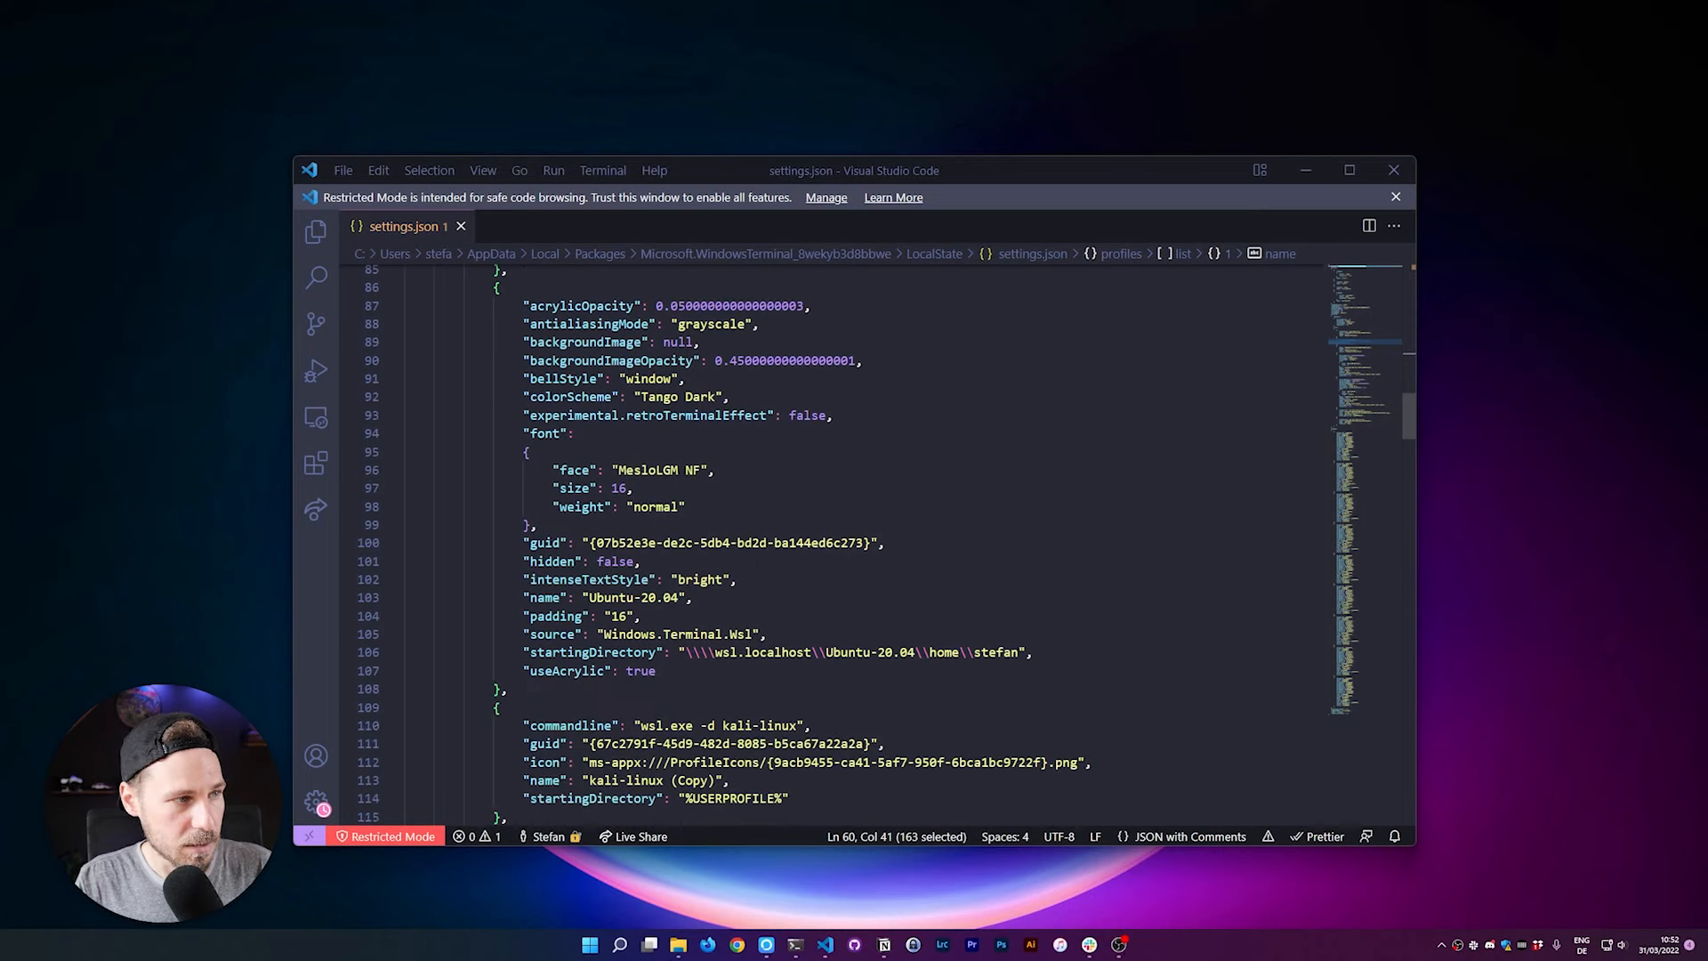
{"action": "scroll", "coordinate": [836, 544], "scroll_direction": "down", "scroll_amount": 5}
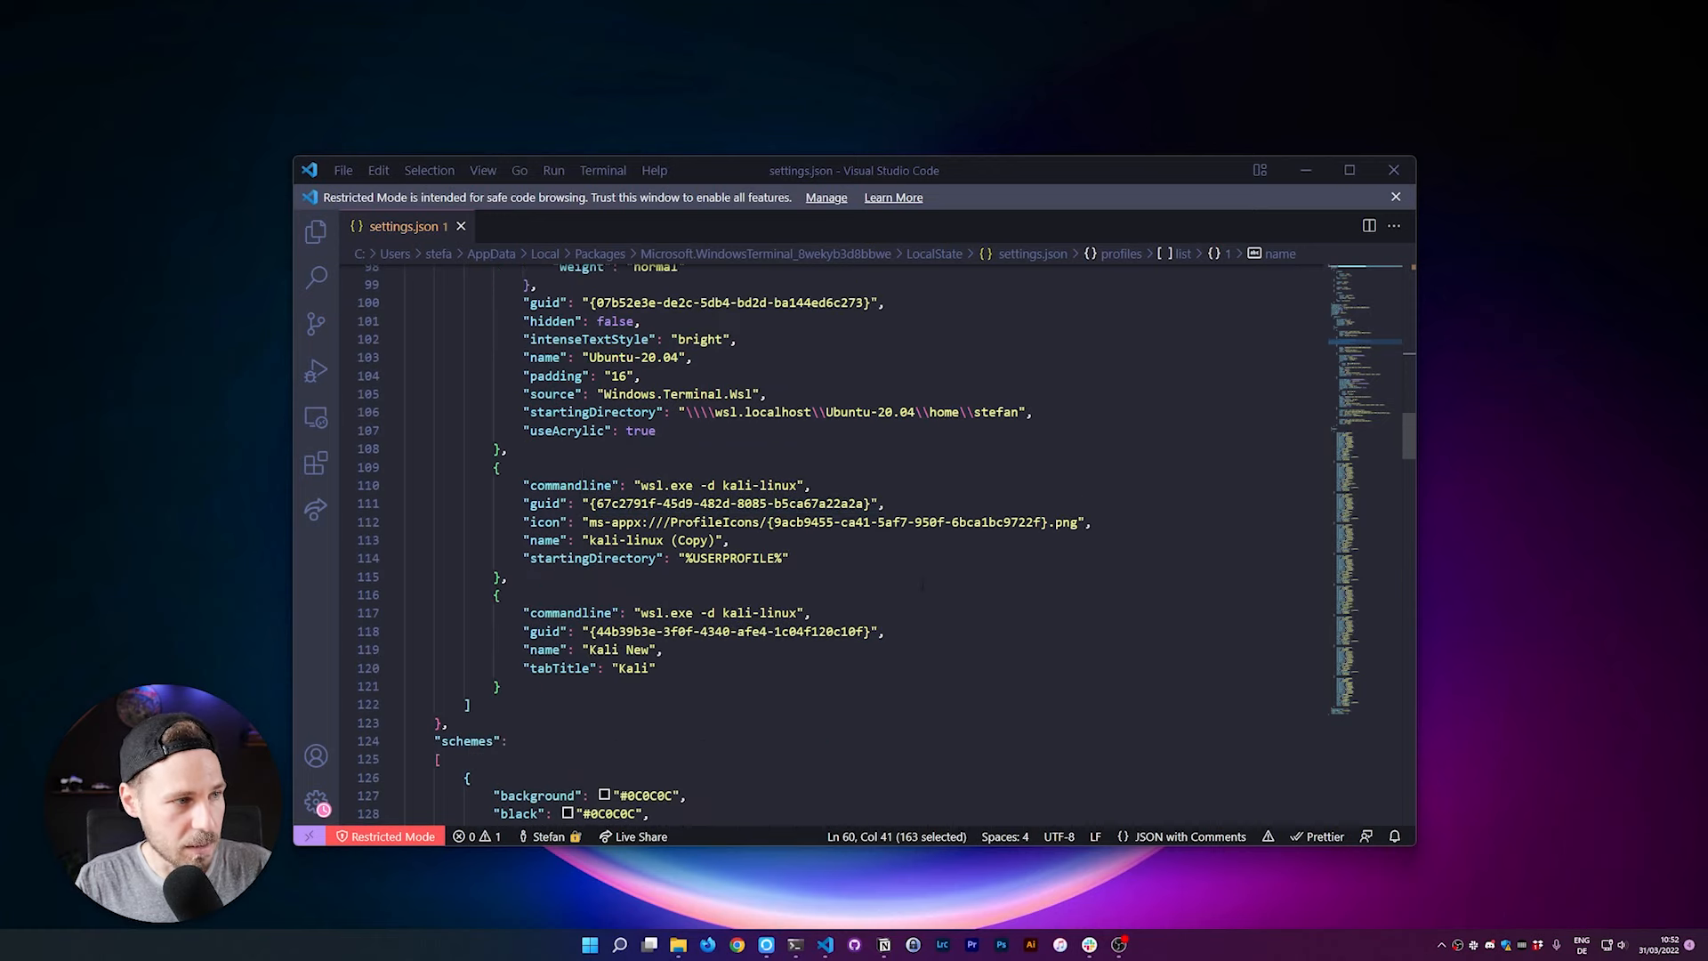
{"action": "scroll", "coordinate": [922, 585], "scroll_direction": "down", "scroll_amount": 1}
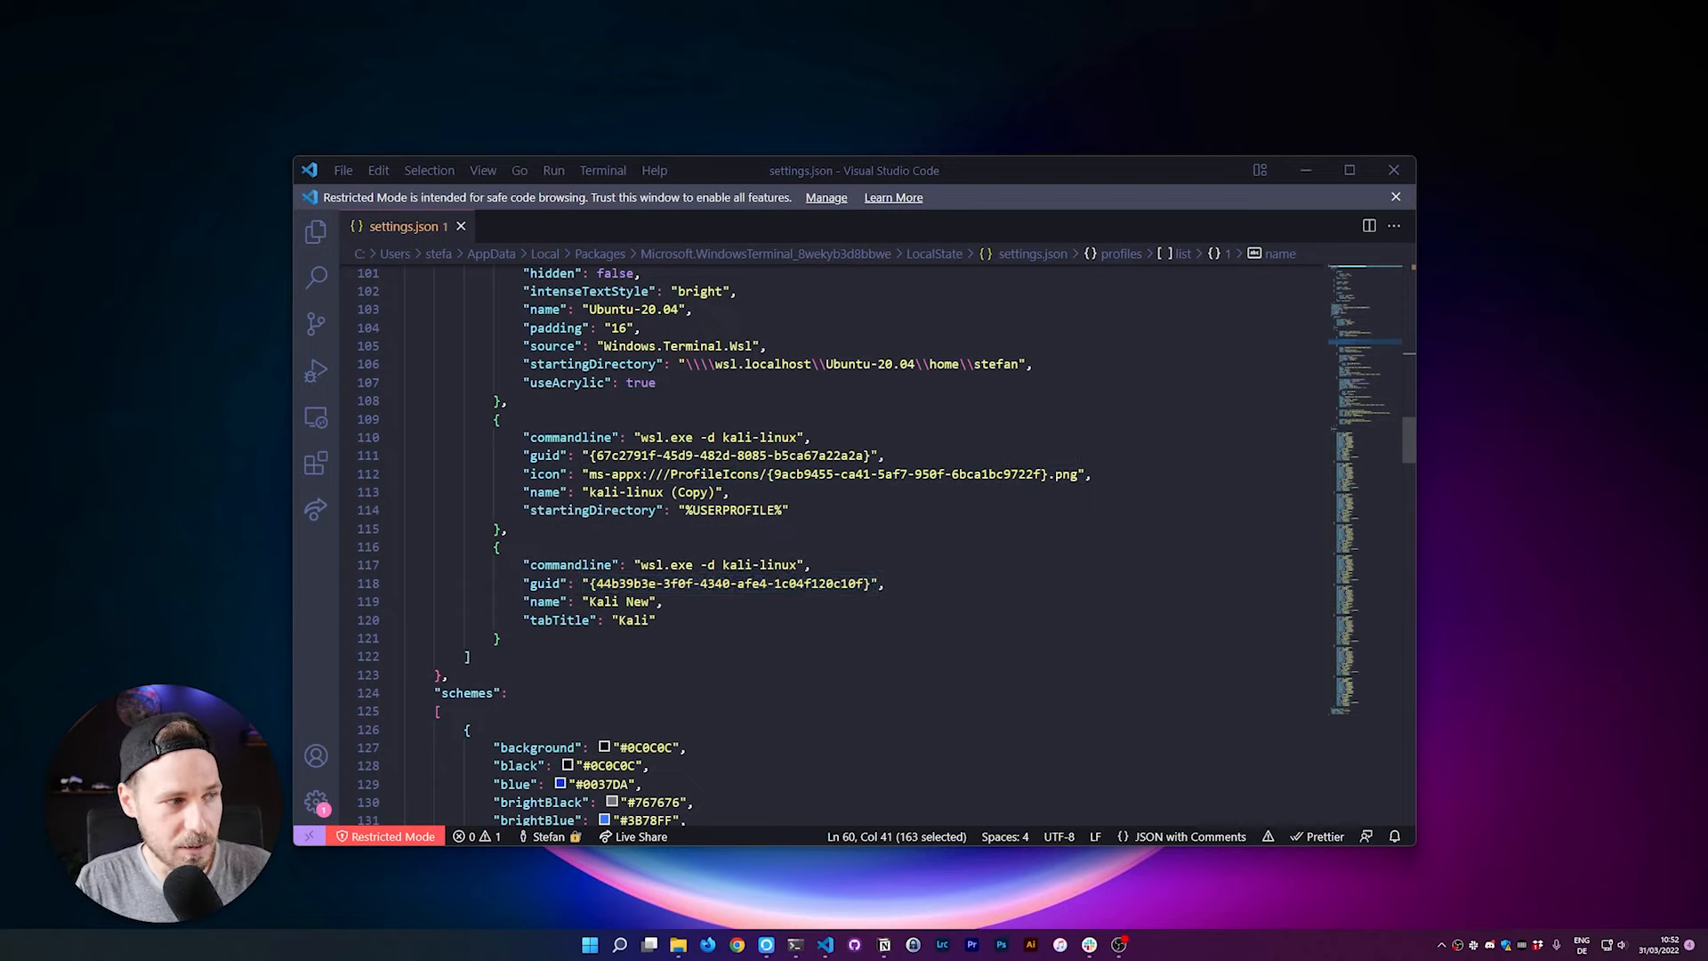
{"action": "mouse_move", "coordinate": [544, 602]}
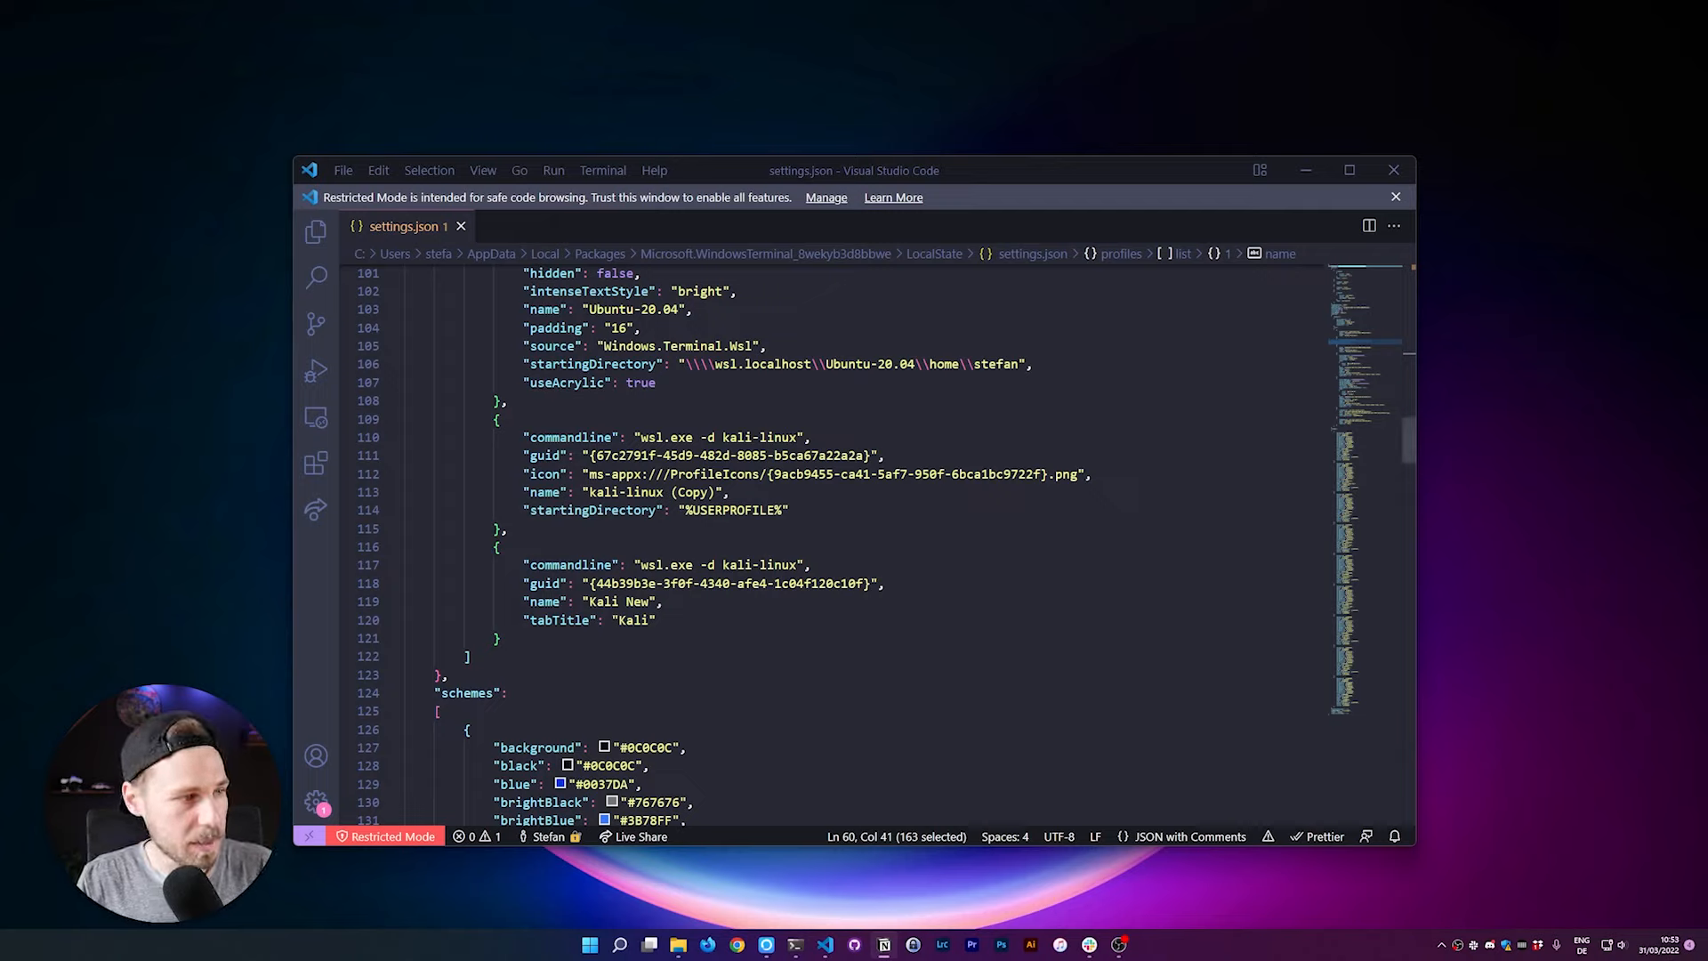
Append a profile after Kali New with guid "{YOUR-KALI-LINUX-GUID}", hidden false, name "Kali-GUI" and commandline "wsl -d kali-linux kex --wtstart -s".
{"action": "left_click", "coordinate": [499, 638]}
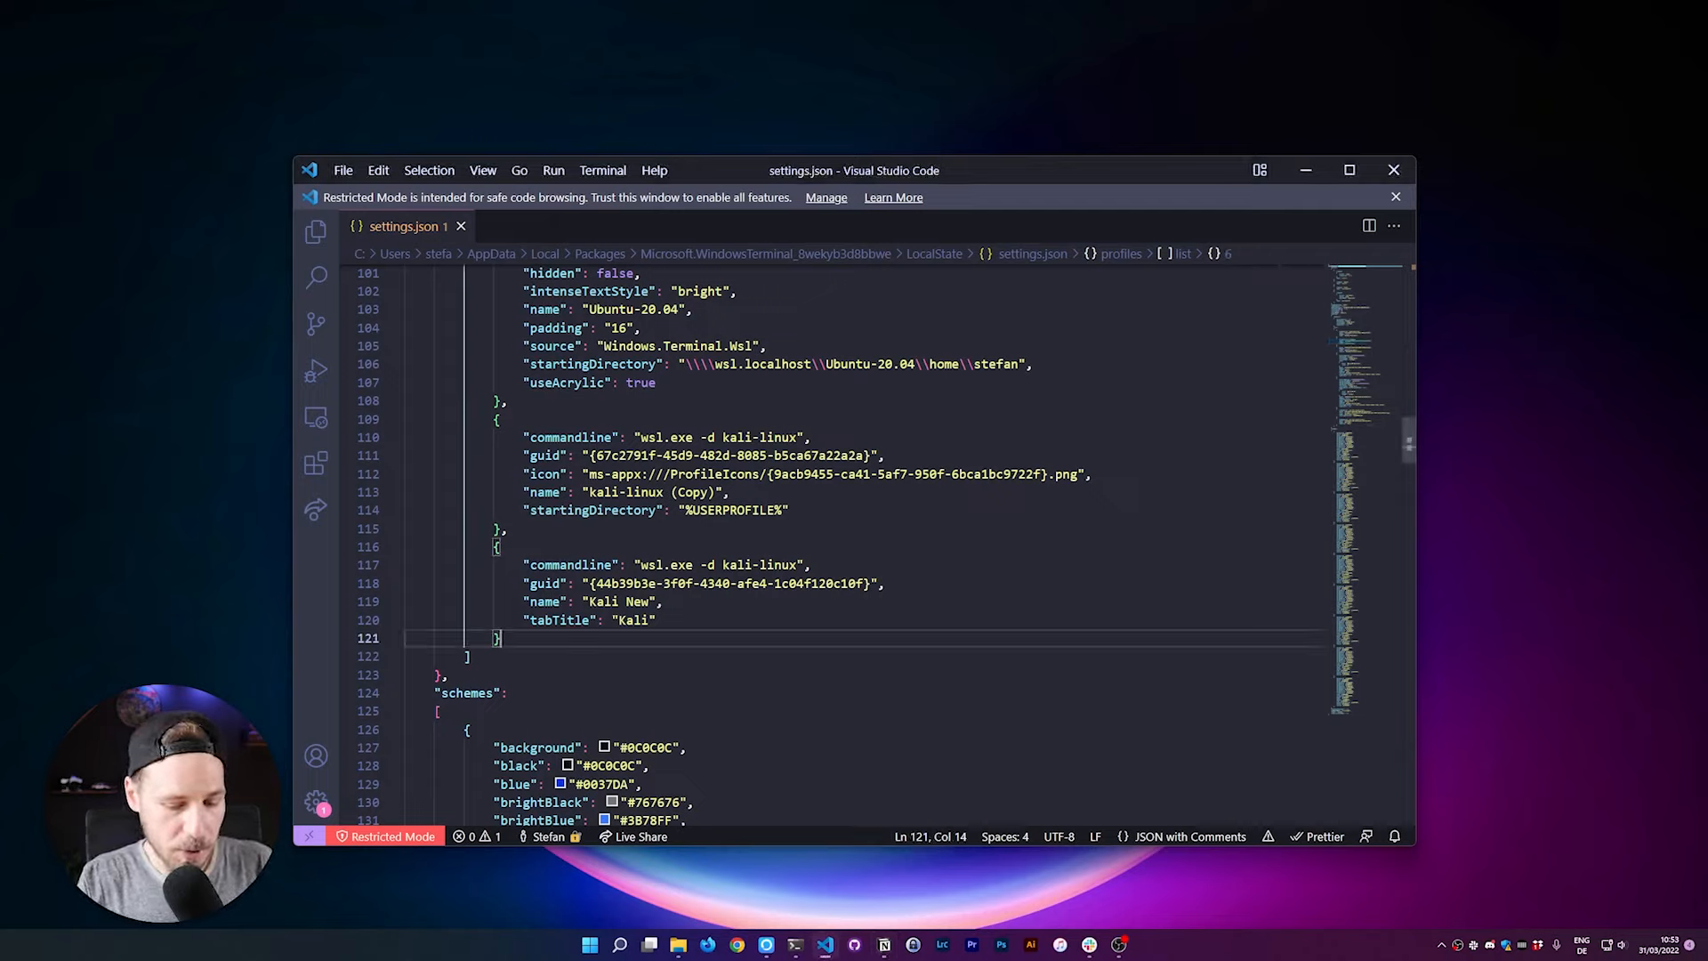
{"action": "type", "text": ","}
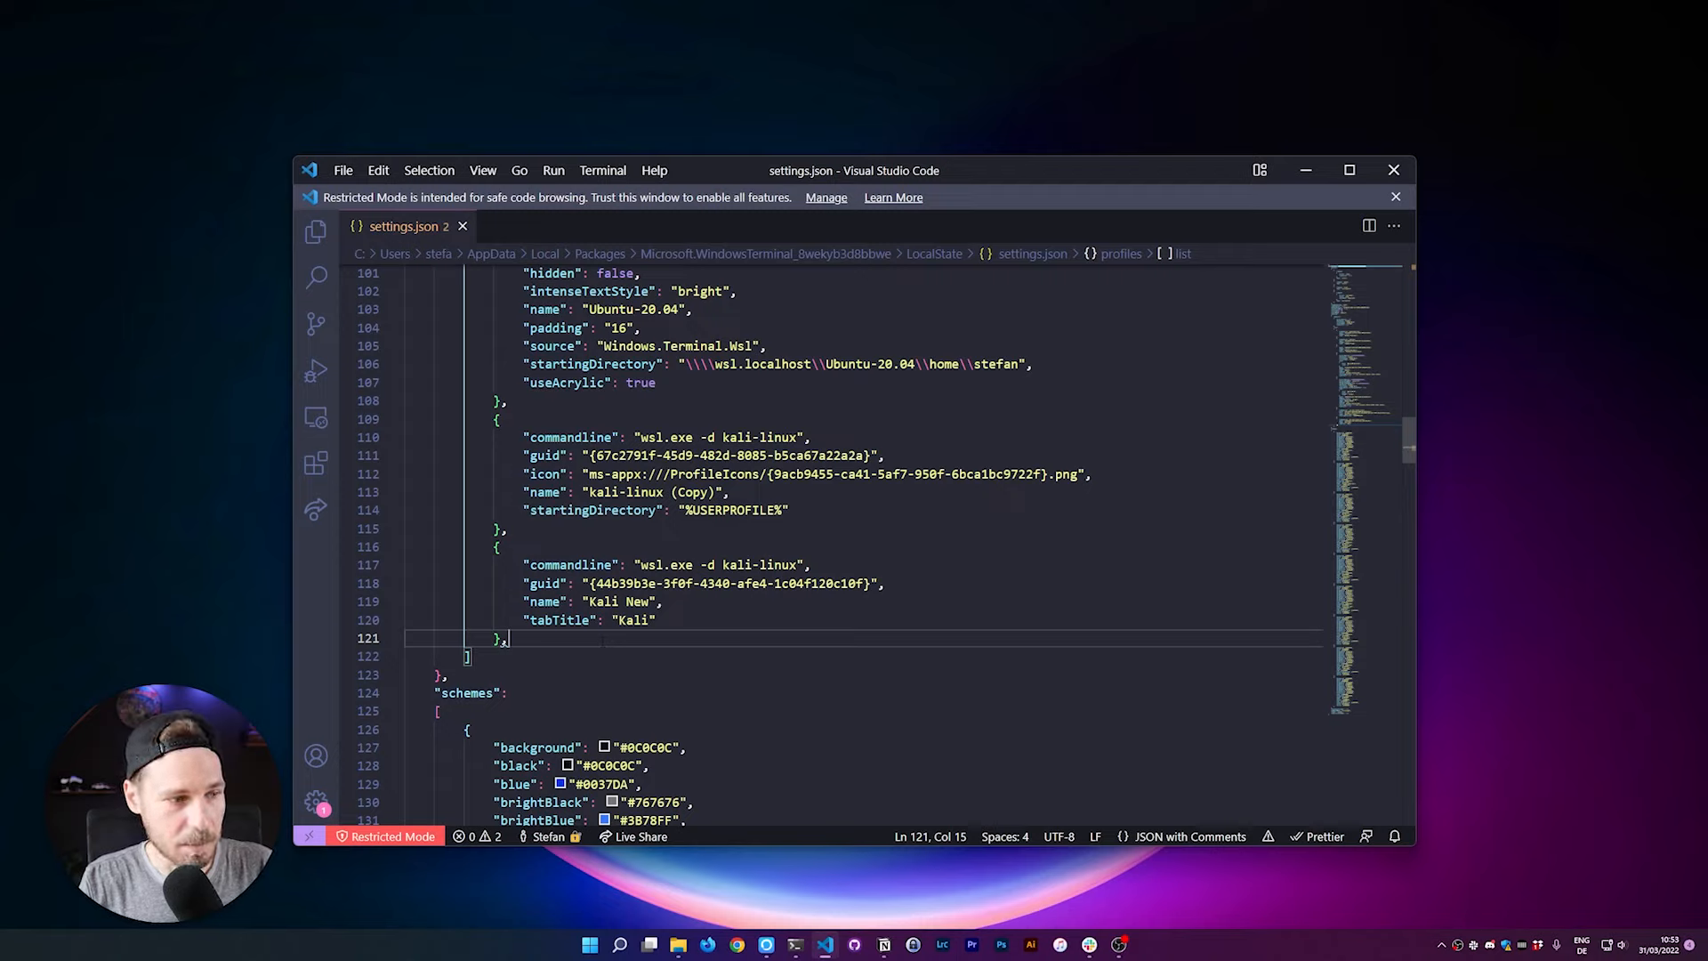
{"action": "key", "text": "Return"}
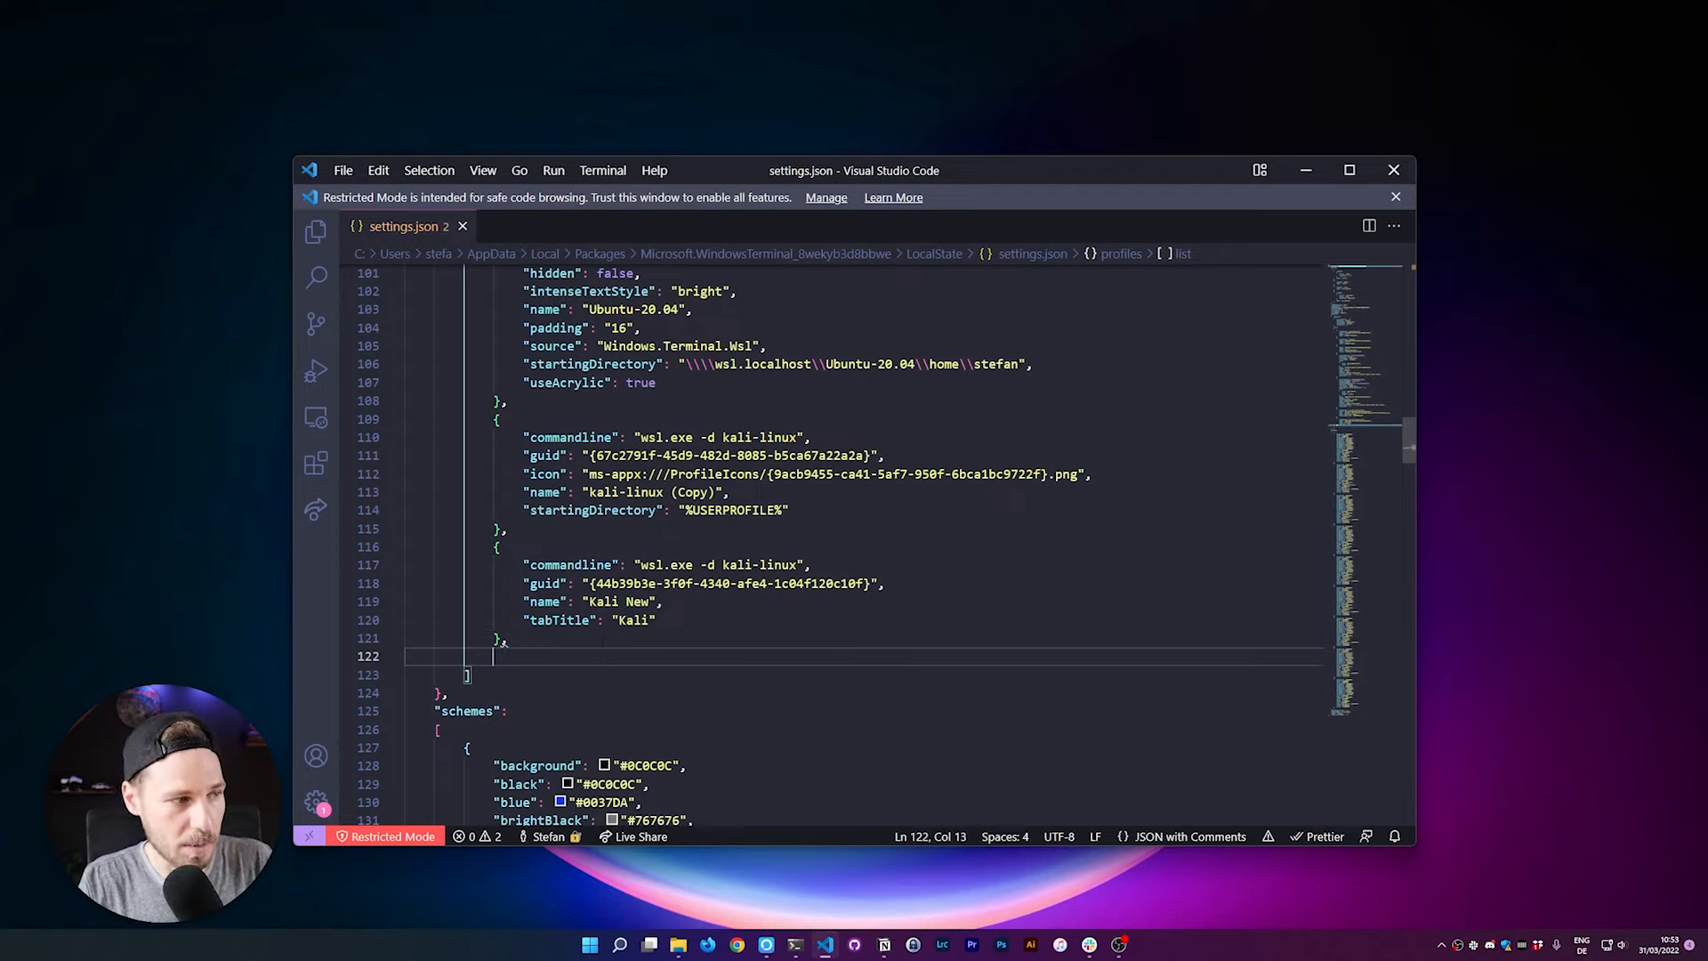
{"action": "type", "text": "{     \"guid\": \"{YOUR-KALI-LINUX-GUID}\",     \"hidden\": false,     \"name\": \"Kali-GUI\",     \"commandline\": \"wsl -d kali-linux kex --wtstart -s\" }"}
{"action": "scroll", "coordinate": [602, 639], "scroll_direction": "down", "scroll_amount": 2}
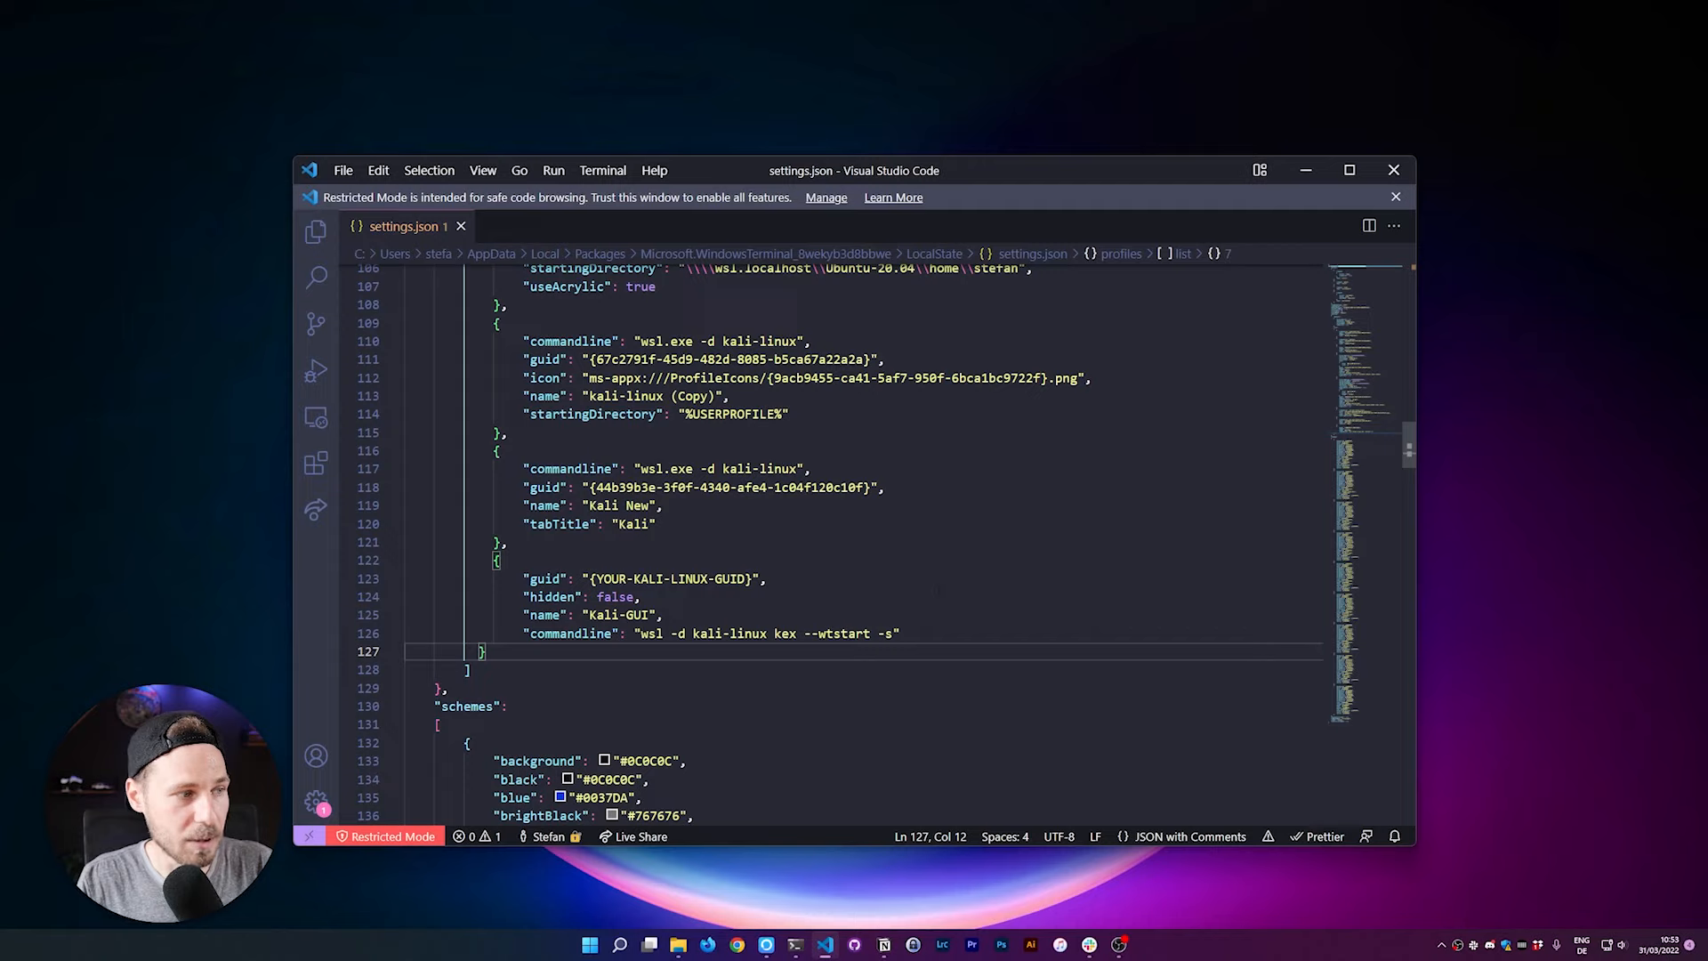
Replace the Kali-GUI profile's placeholder guid with the Kali New profile's guid, {44b39b3e-3f0f-4340-afe4-1c04f120c10f}.
{"action": "left_click_drag", "start_coordinate": [754, 579], "coordinate": [588, 579]}
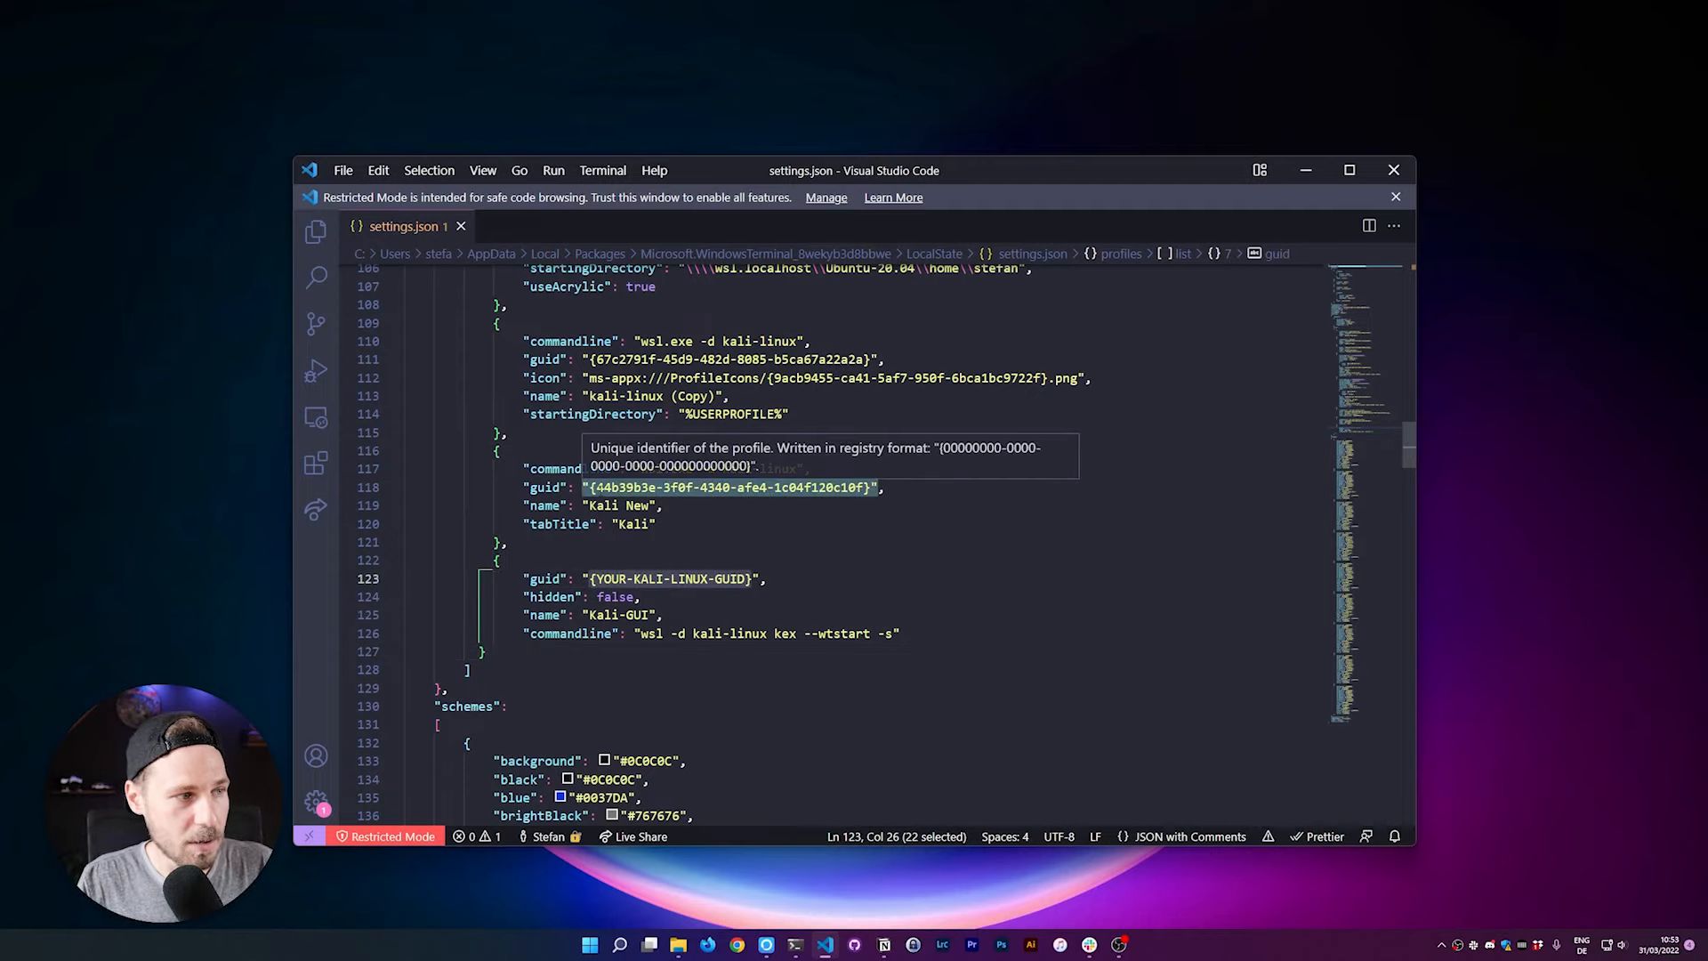
{"action": "left_click", "coordinate": [870, 487]}
{"action": "left_click_drag", "start_coordinate": [870, 488], "coordinate": [588, 487]}
{"action": "key", "text": "ctrl+c"}
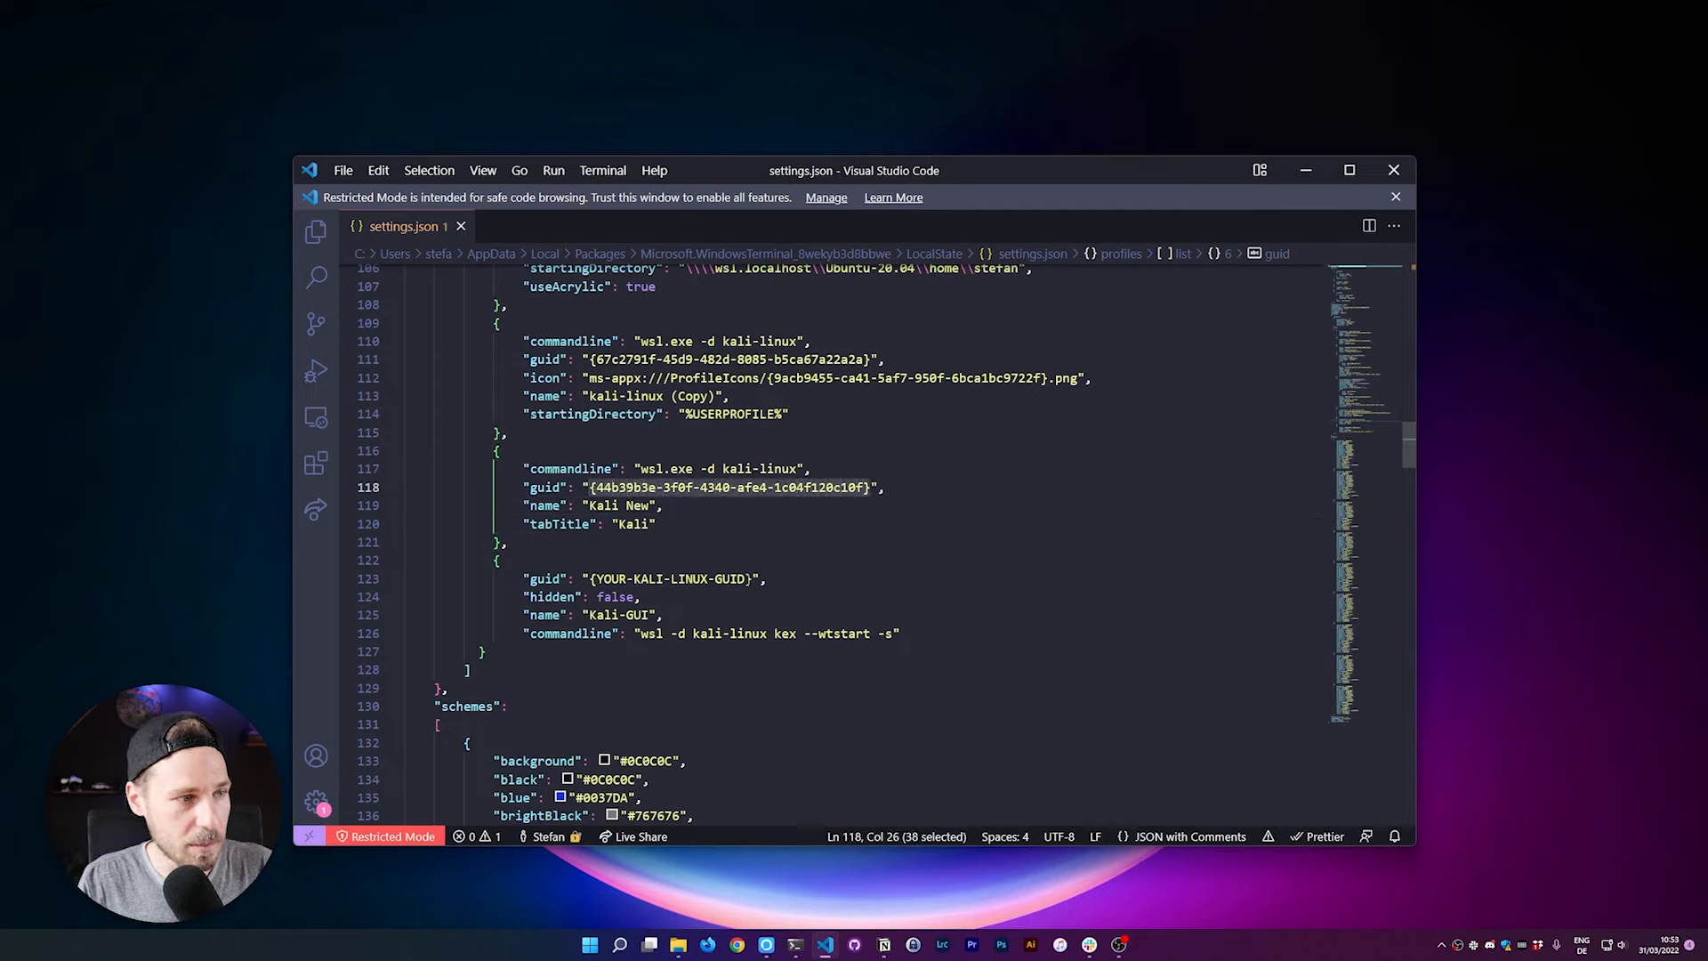
{"action": "left_click_drag", "start_coordinate": [753, 579], "coordinate": [588, 579]}
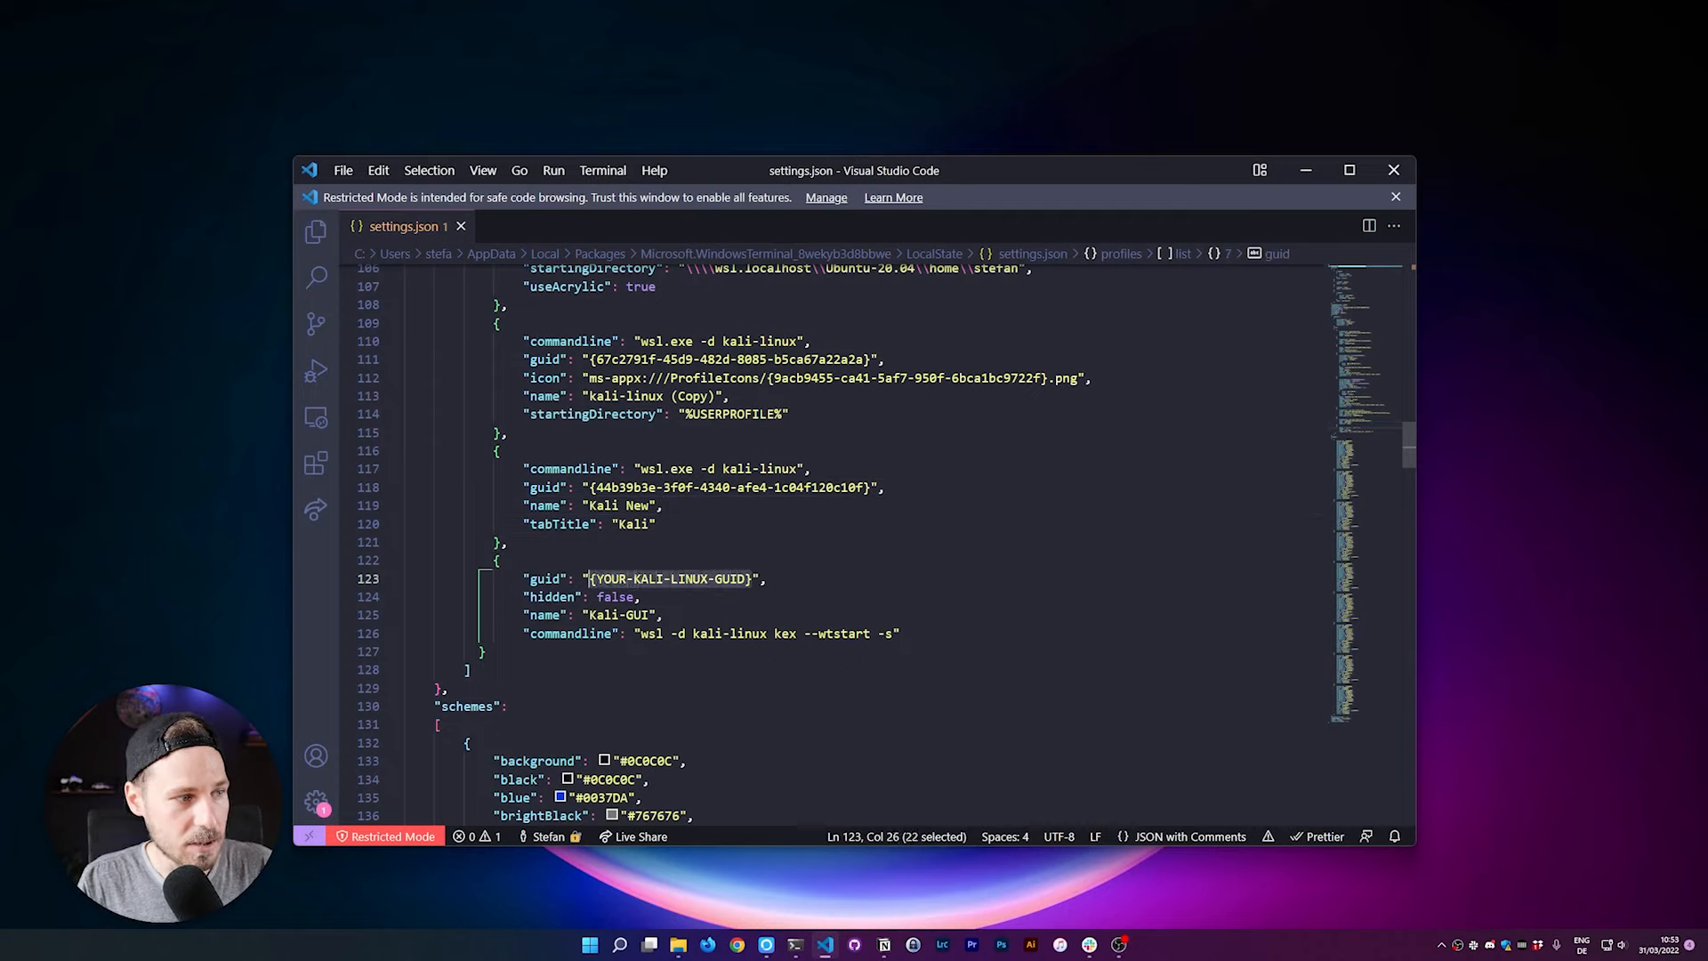
{"action": "key", "text": "ctrl+v"}
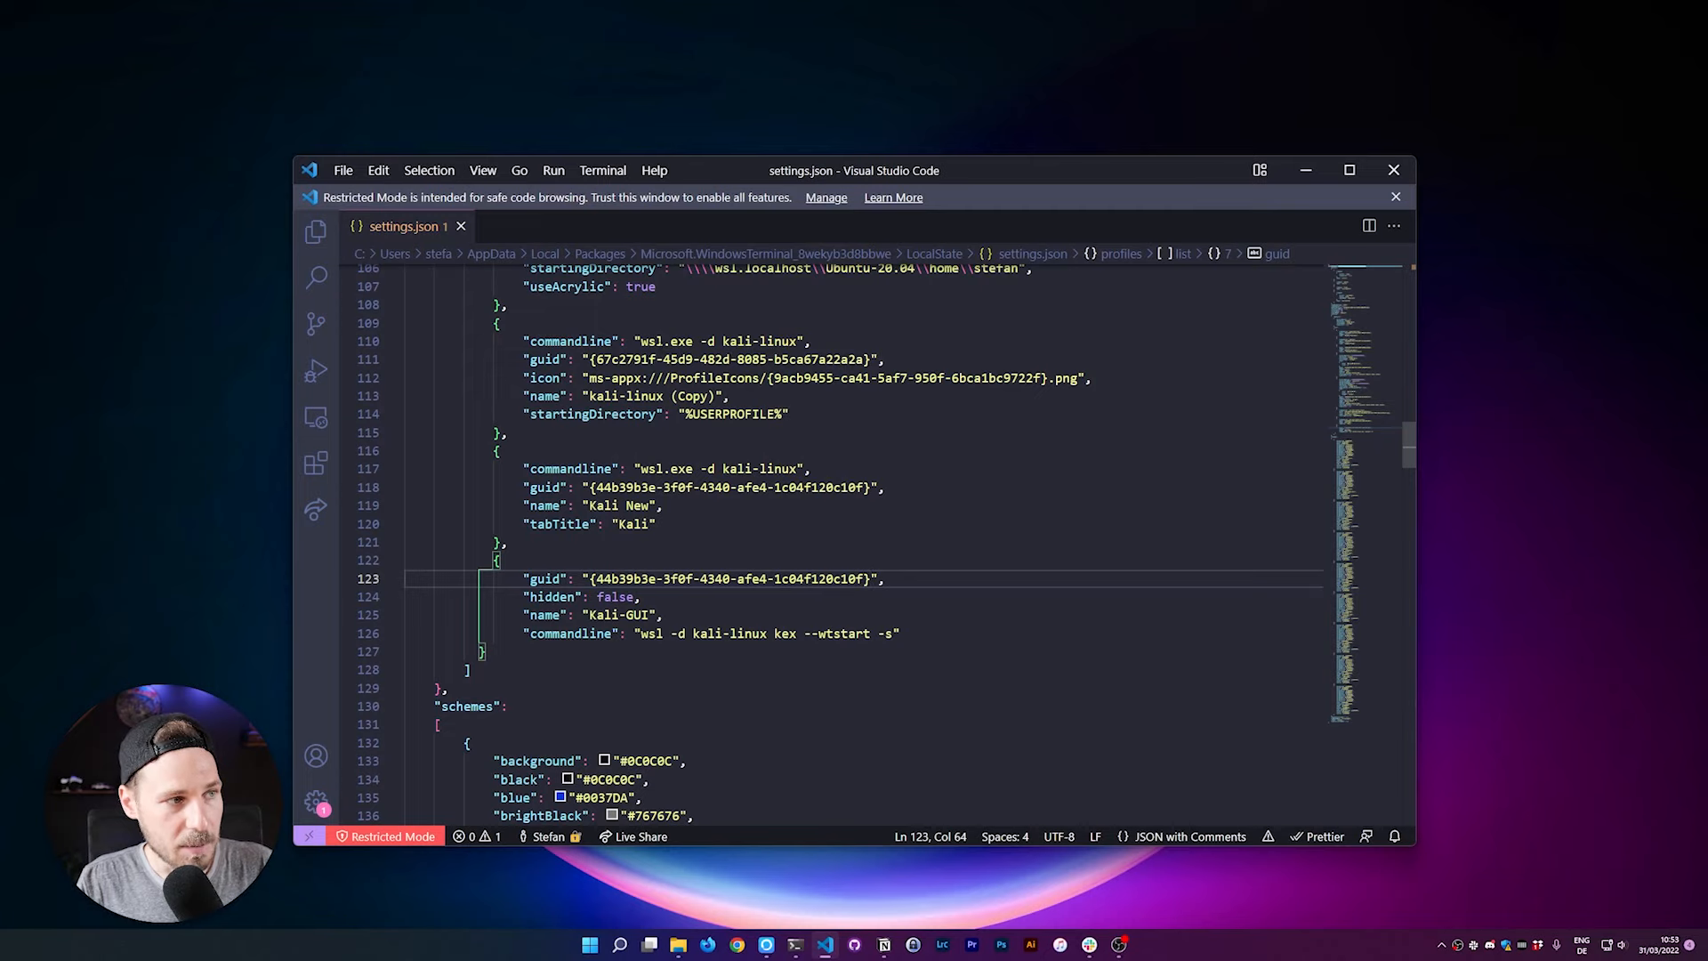
Delete the whole "kali-linux (Copy)" profile entry from the profiles list, leaving no blank line behind.
{"action": "left_click_drag", "start_coordinate": [508, 433], "coordinate": [371, 329]}
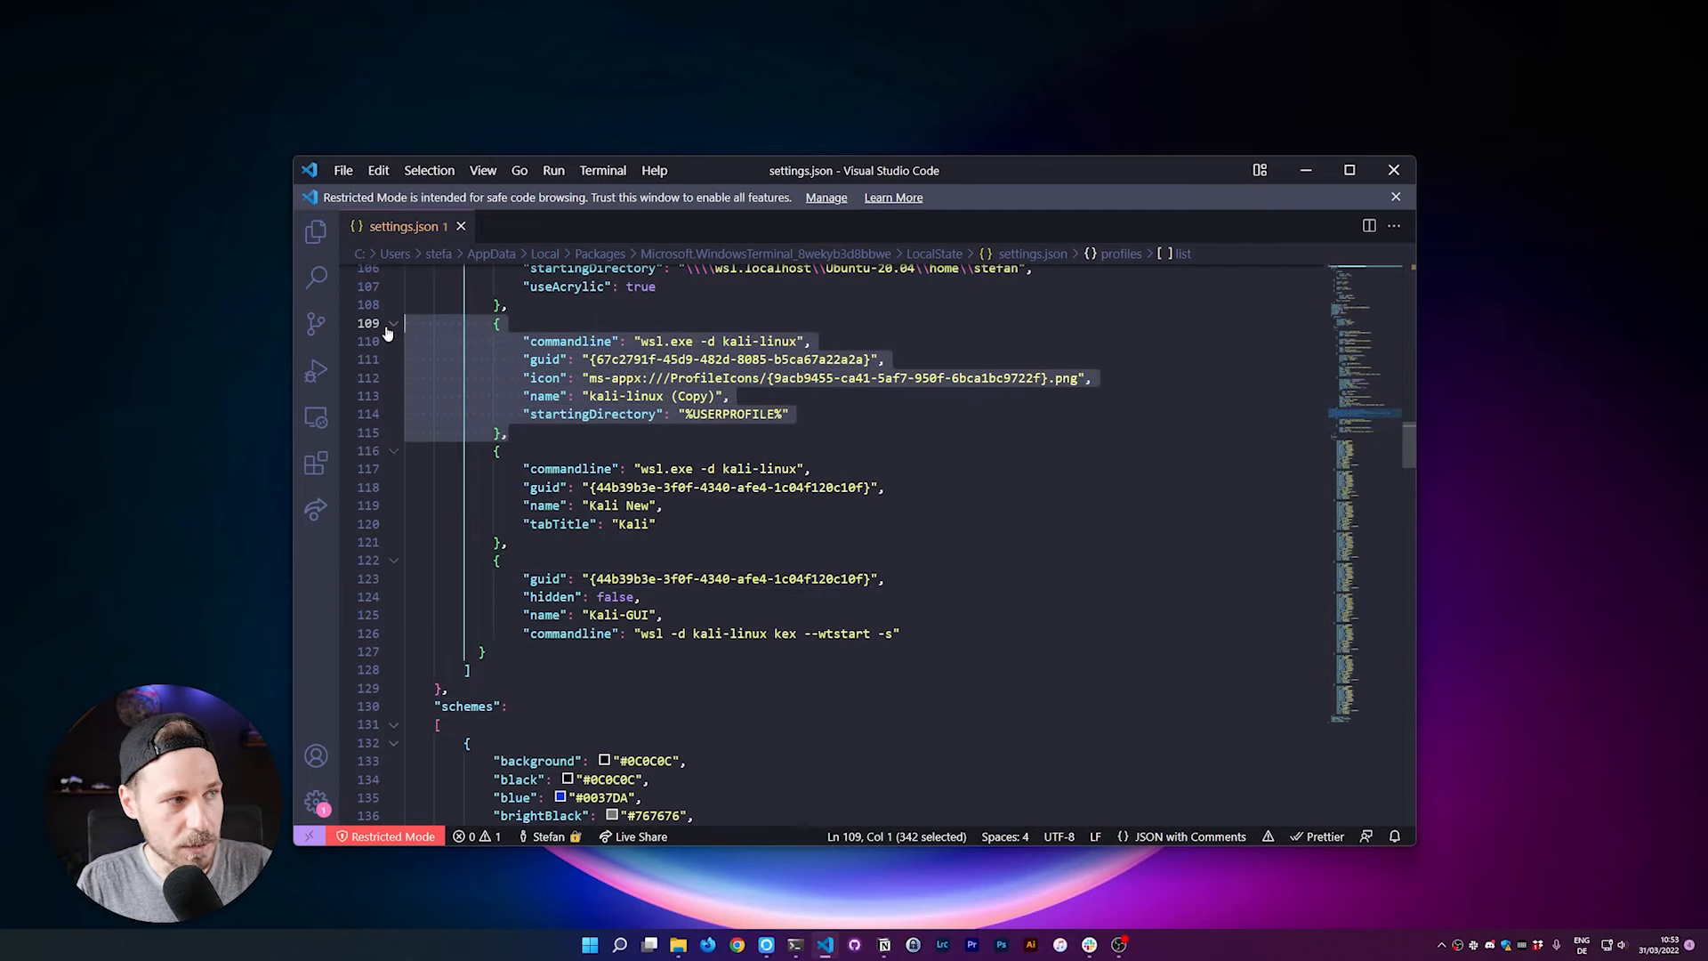
{"action": "key", "text": "BackSpace"}
{"action": "key", "text": "BackSpace"}
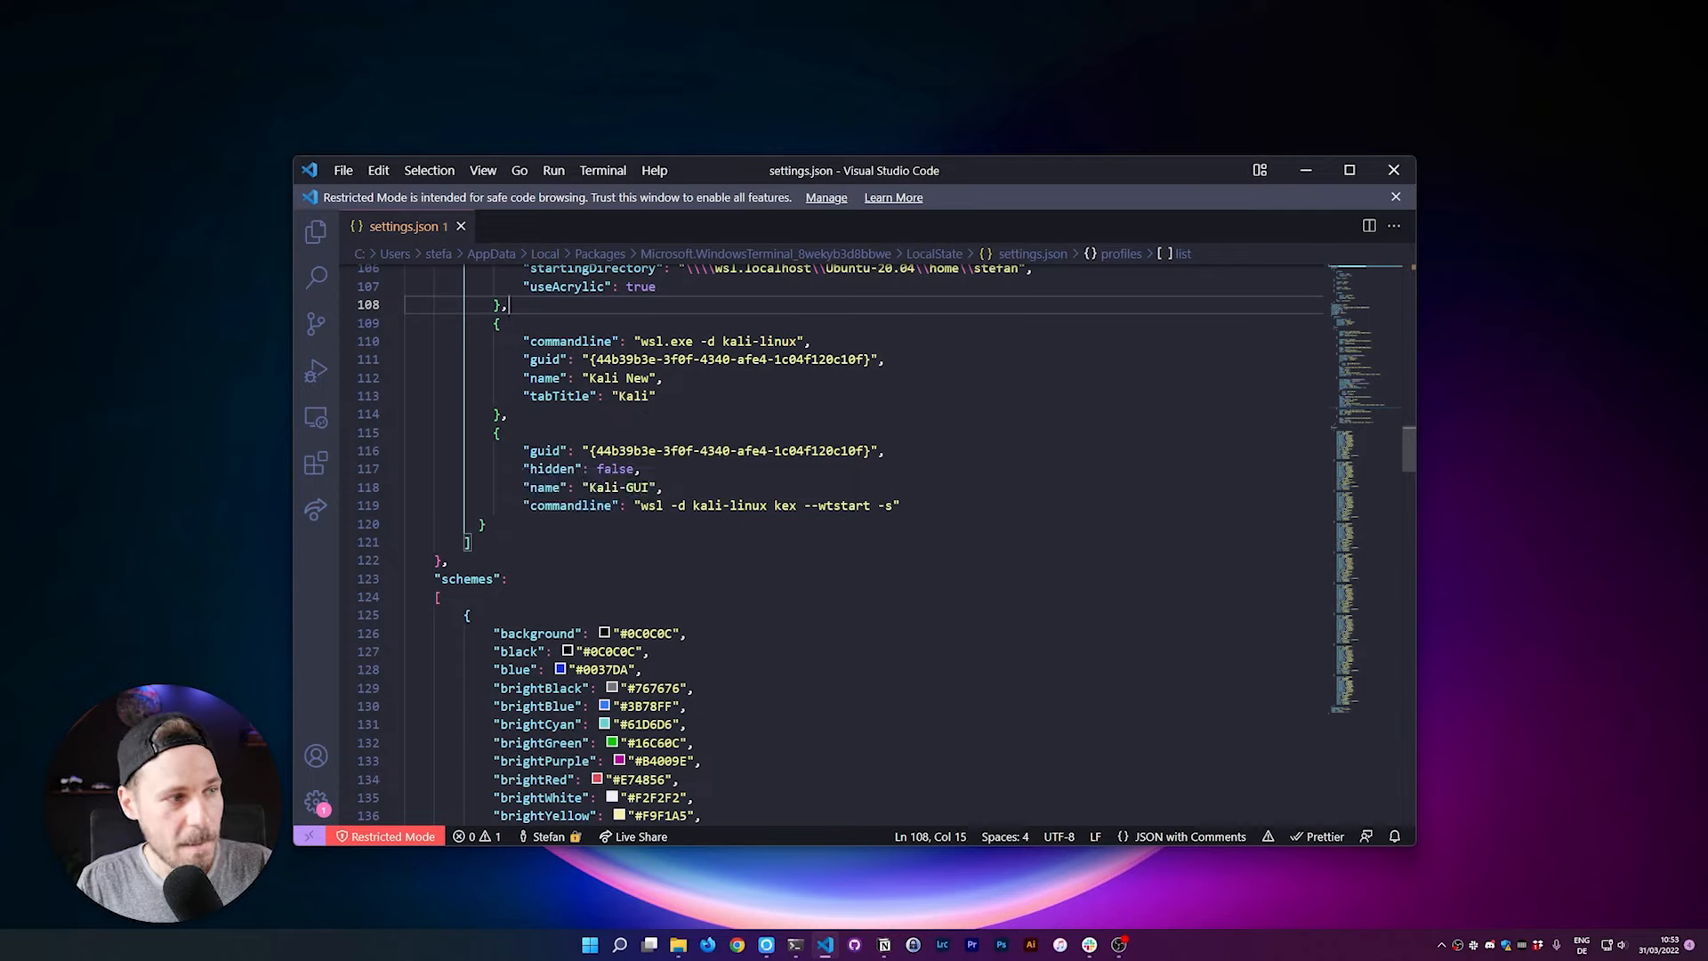
Check the commandline value of the Kali-GUI profile and close the settings.json editor window.
{"action": "left_click_drag", "start_coordinate": [523, 505], "coordinate": [754, 505]}
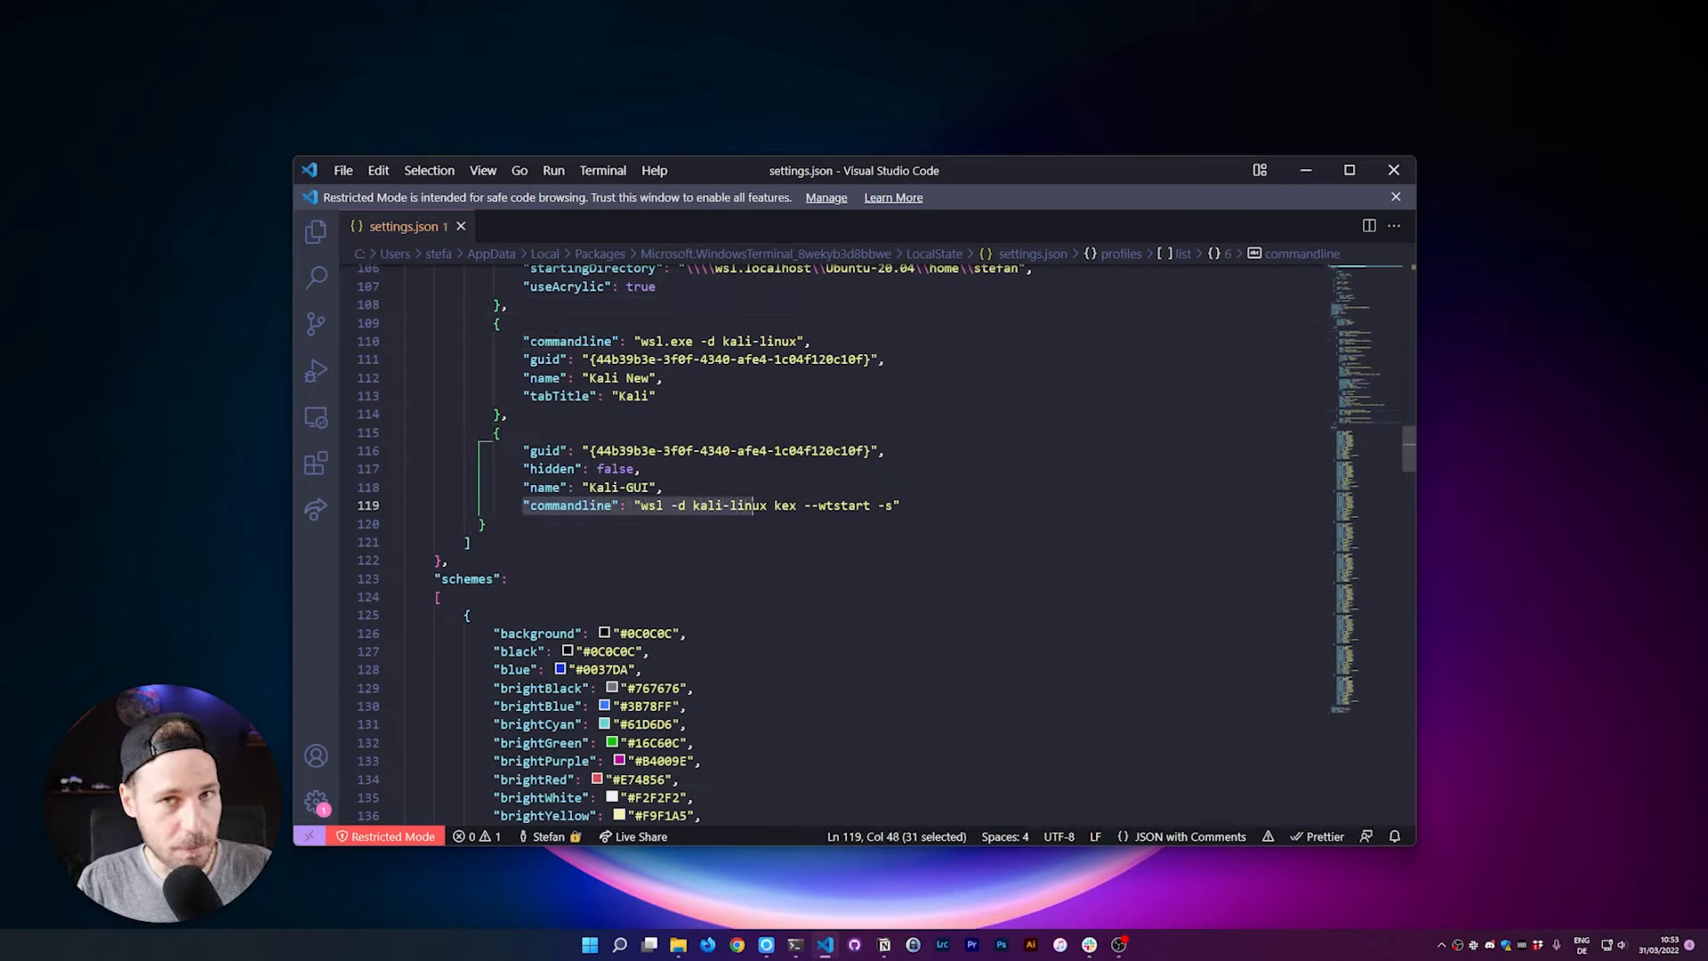
{"action": "left_click", "coordinate": [647, 505]}
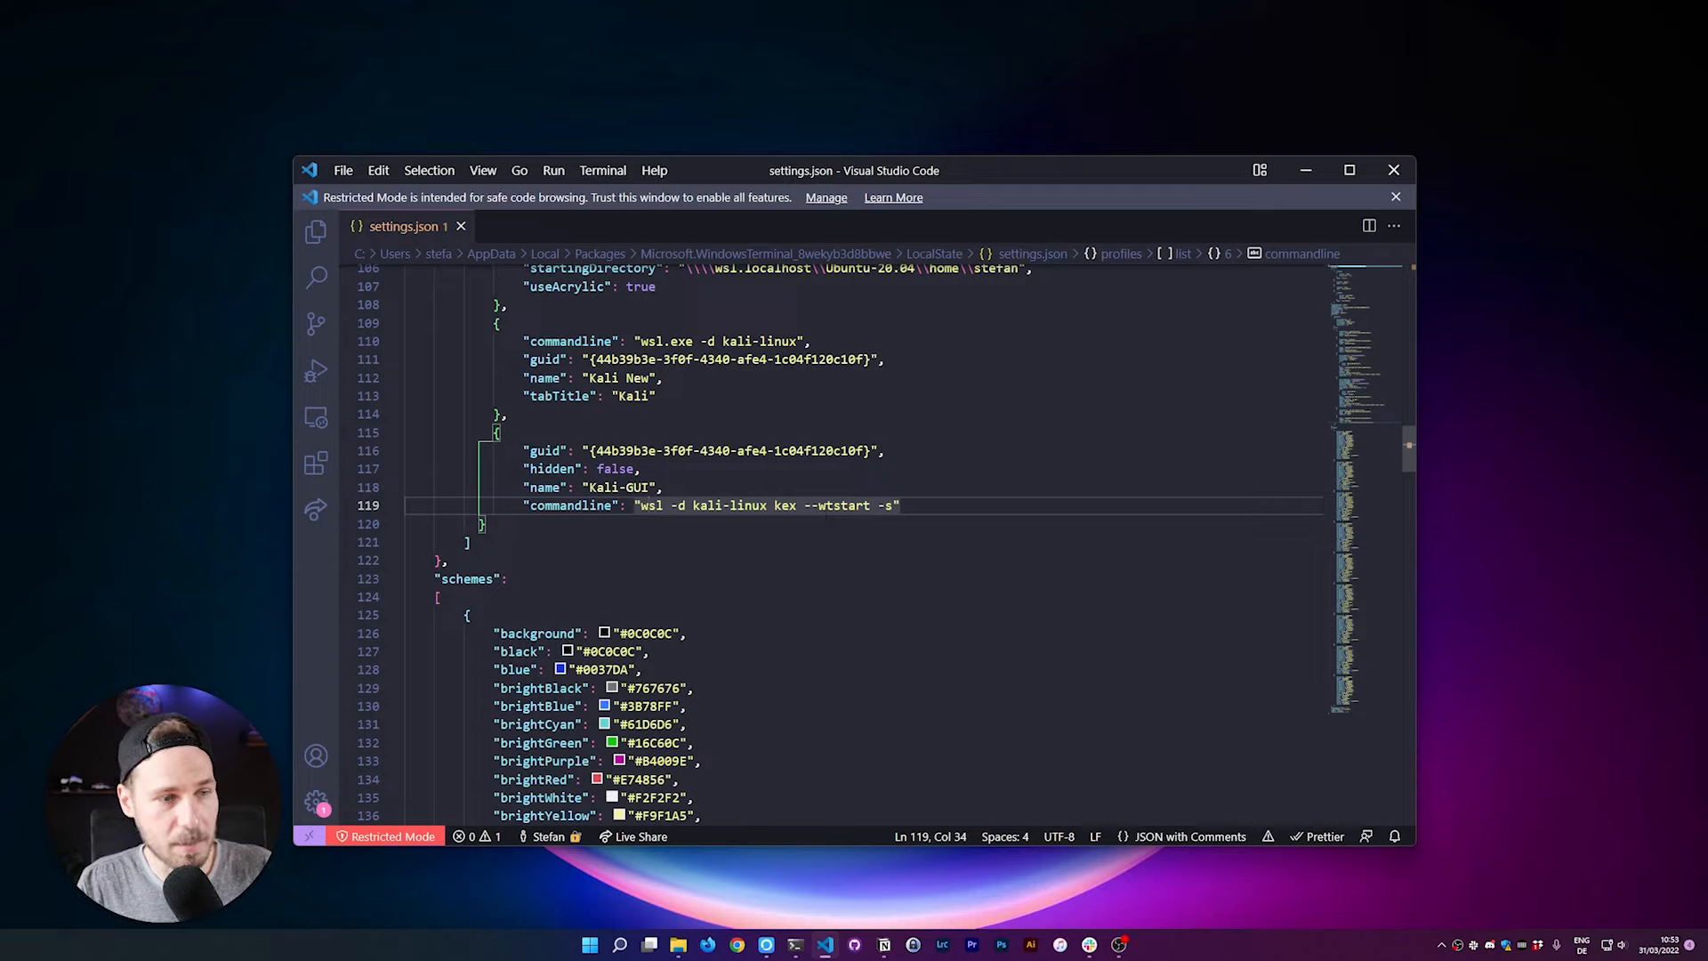
{"action": "left_click", "coordinate": [873, 476]}
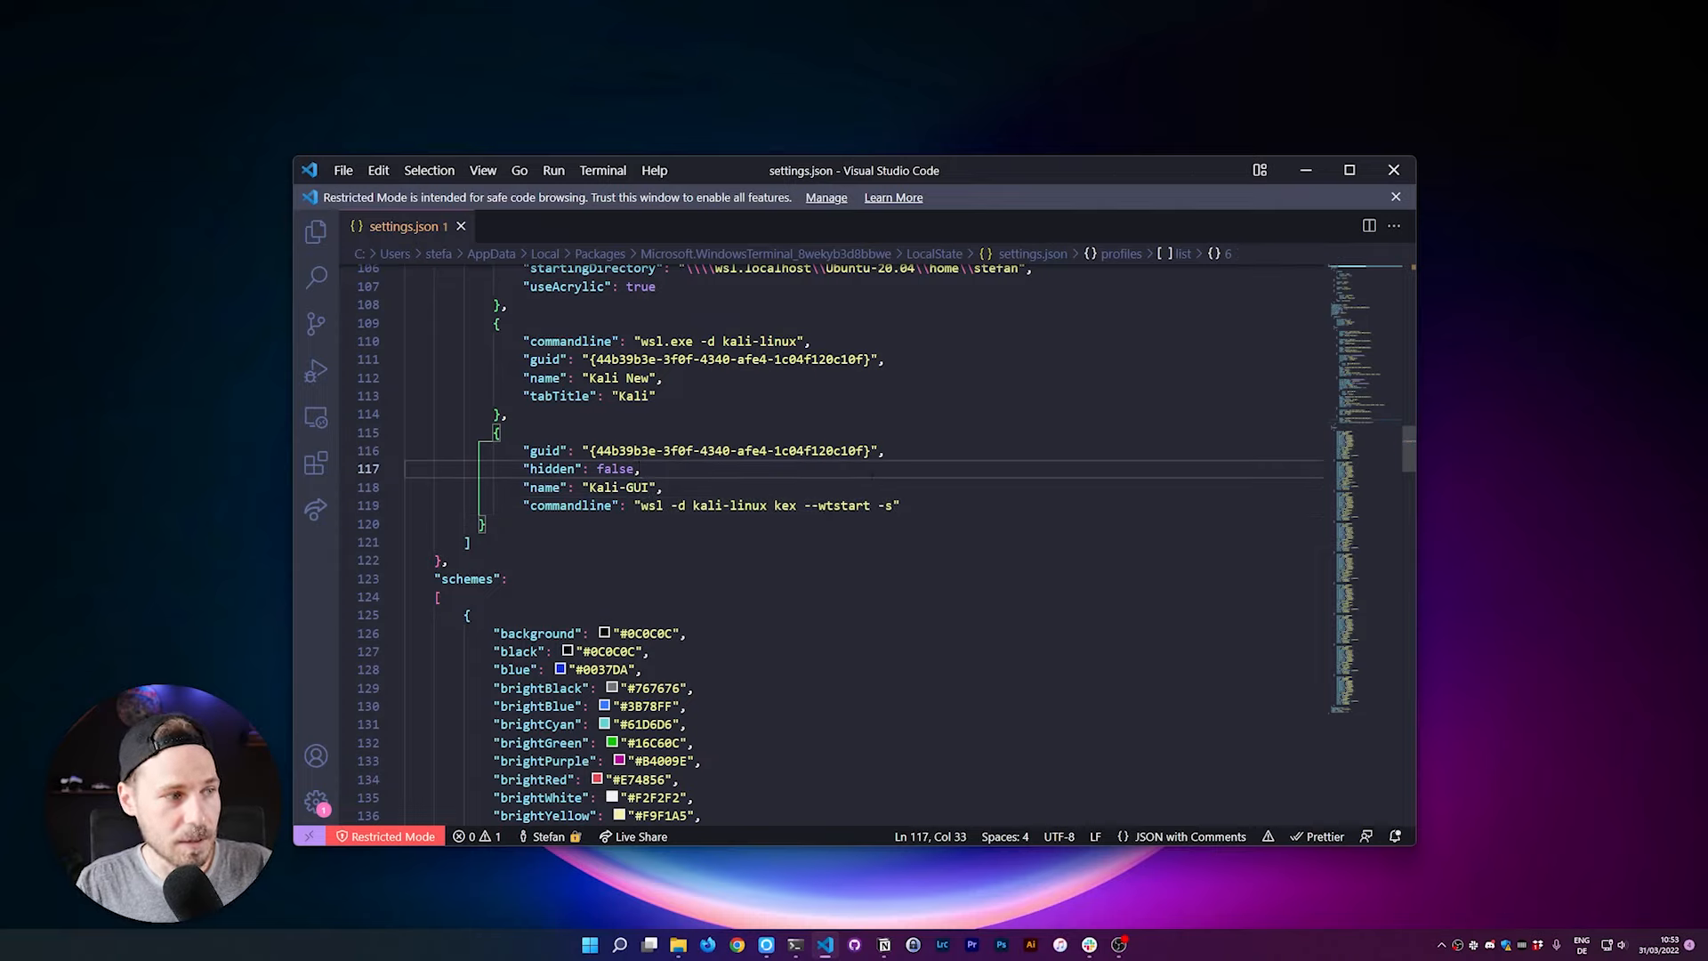
{"action": "left_click", "coordinate": [1384, 178]}
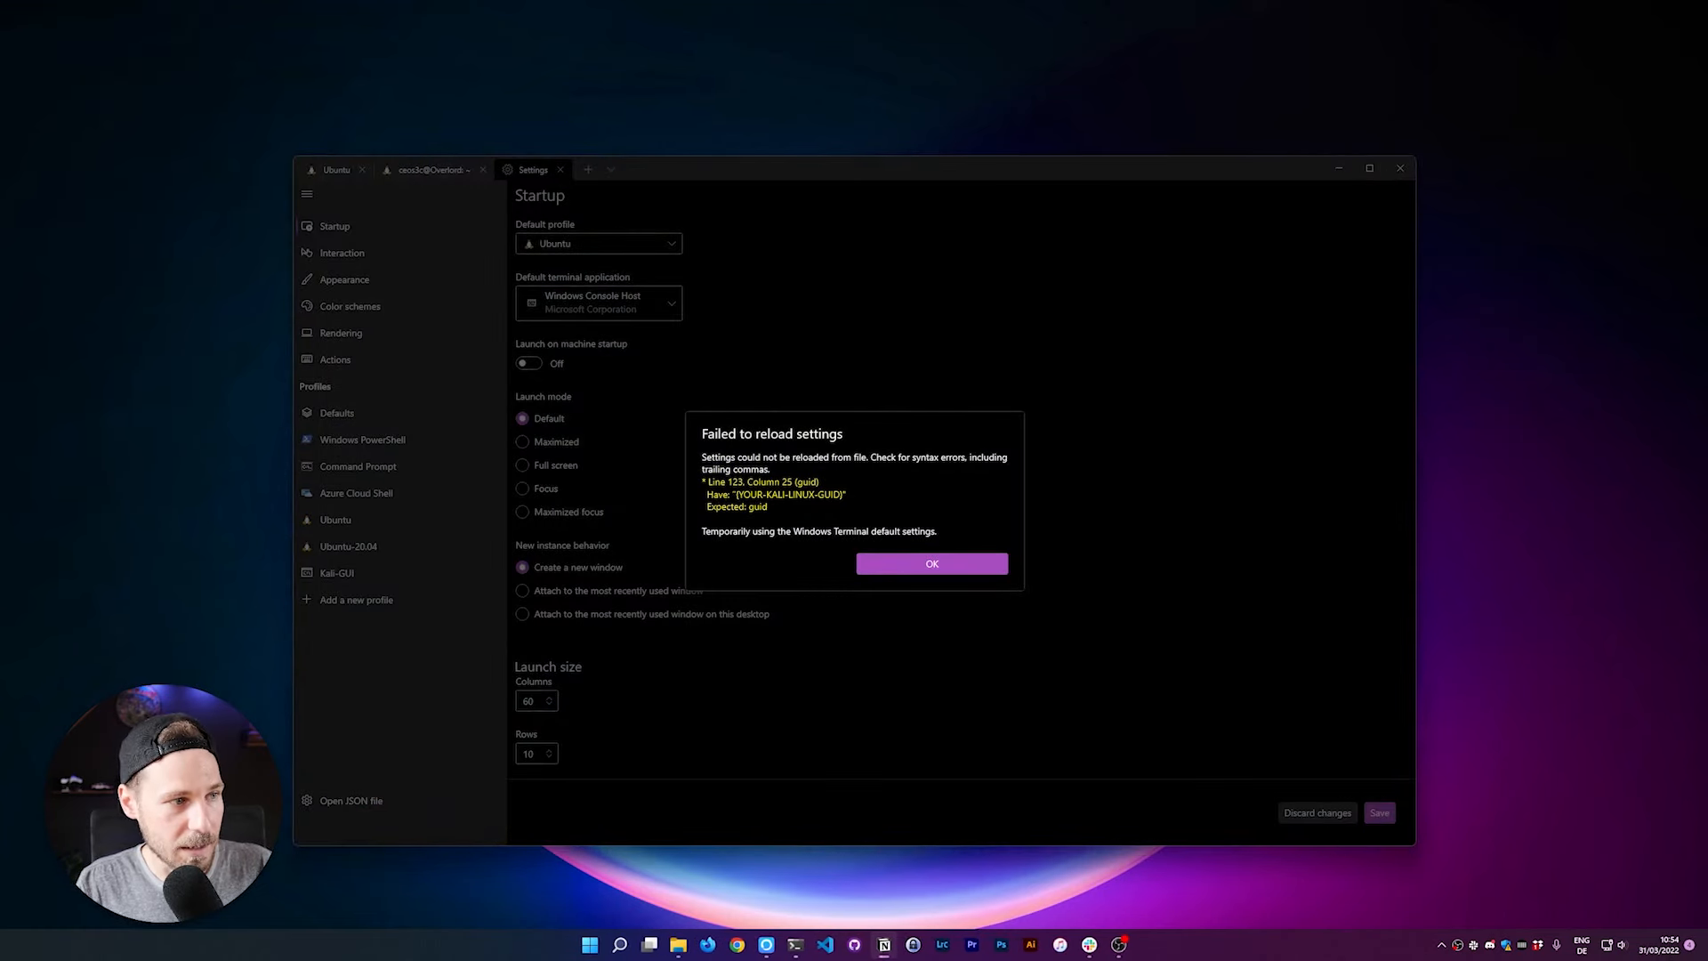
In Windows Terminal, dismiss the settings reload error, then save the settings and close the window with all its tabs.
{"action": "left_click_drag", "start_coordinate": [732, 495], "coordinate": [847, 494]}
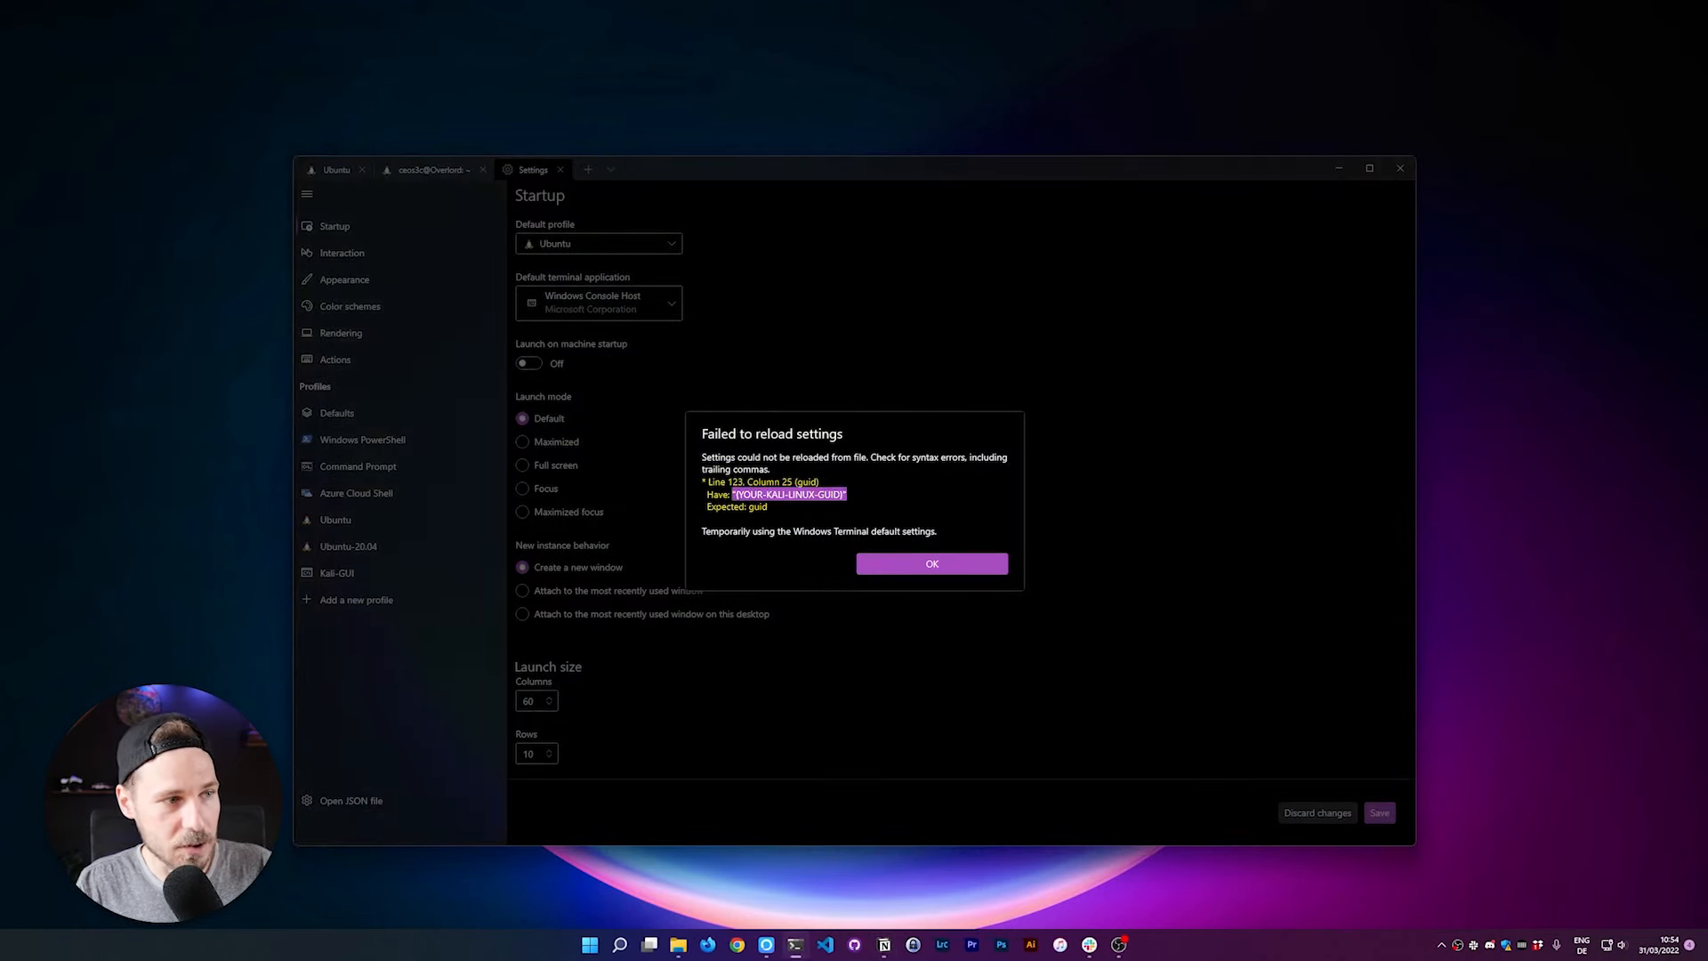
{"action": "left_click", "coordinate": [948, 566]}
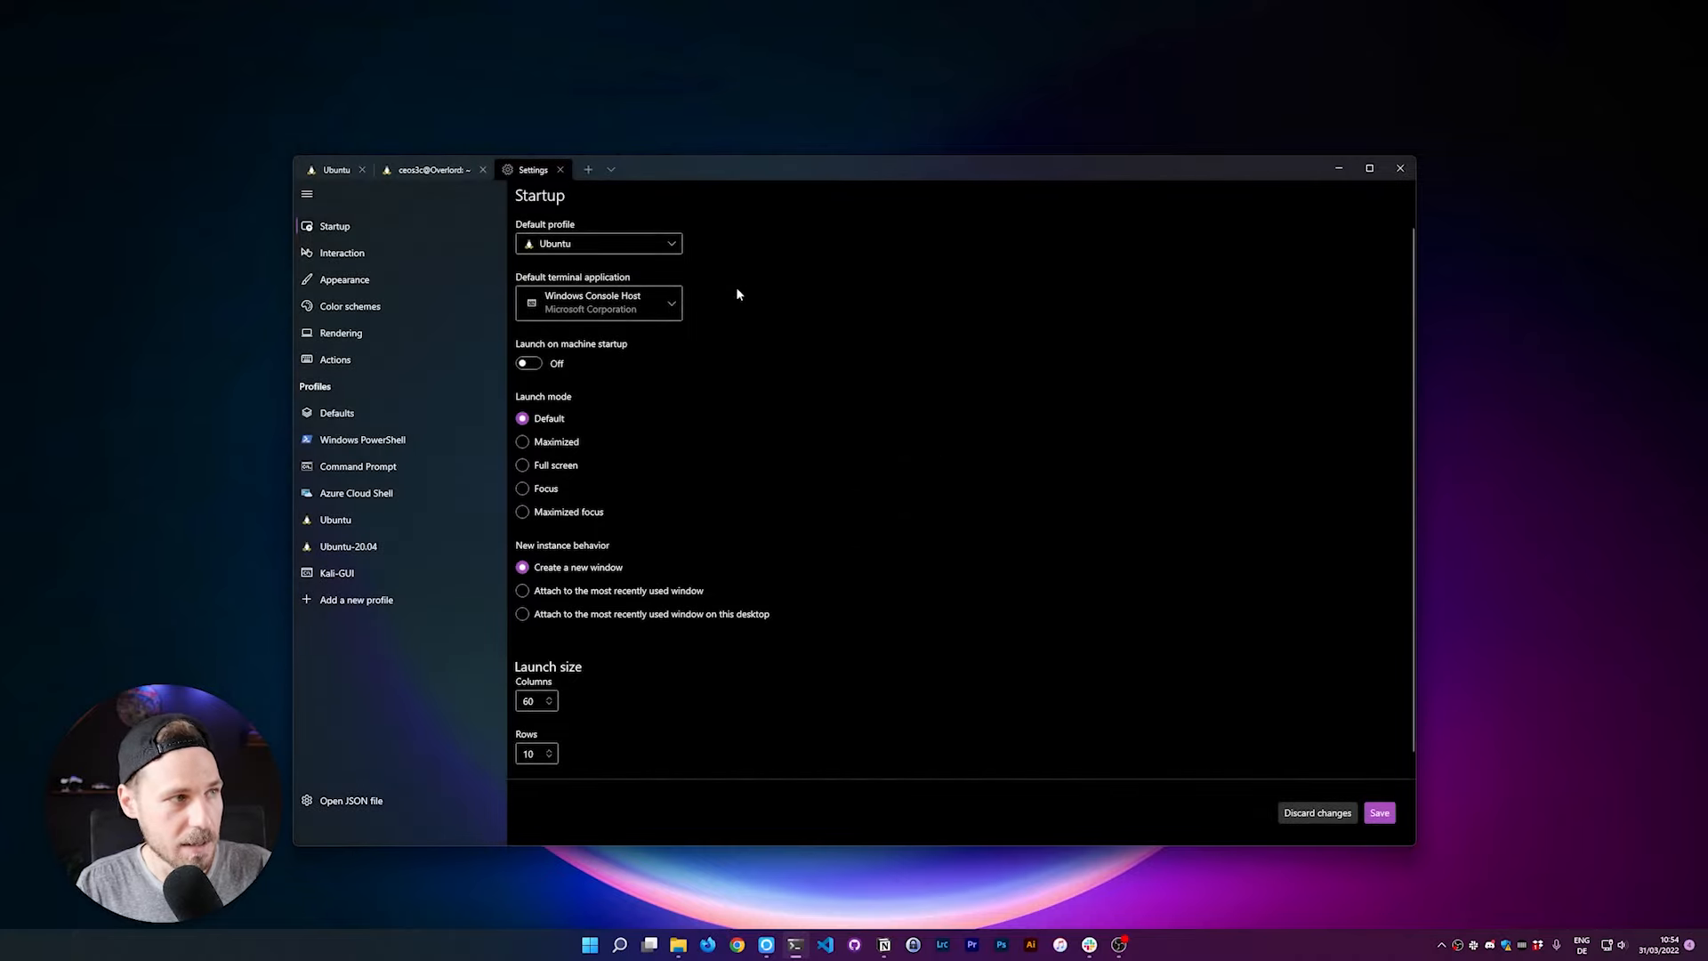
{"action": "left_click", "coordinate": [1400, 168]}
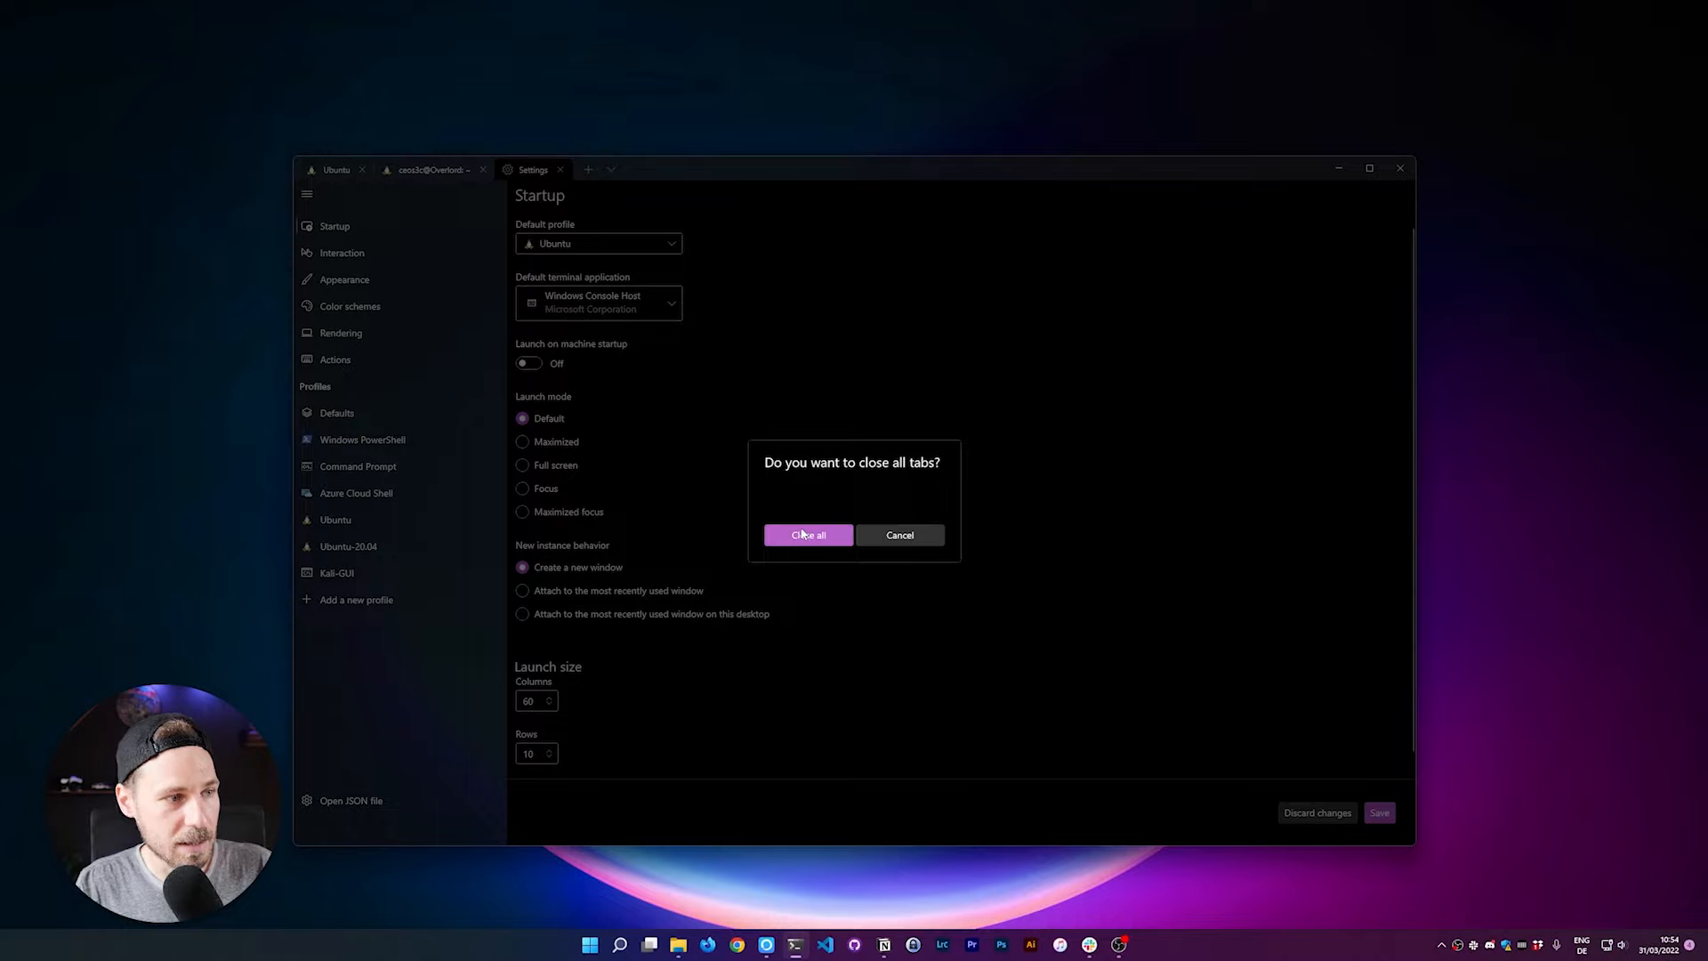
{"action": "left_click", "coordinate": [878, 537]}
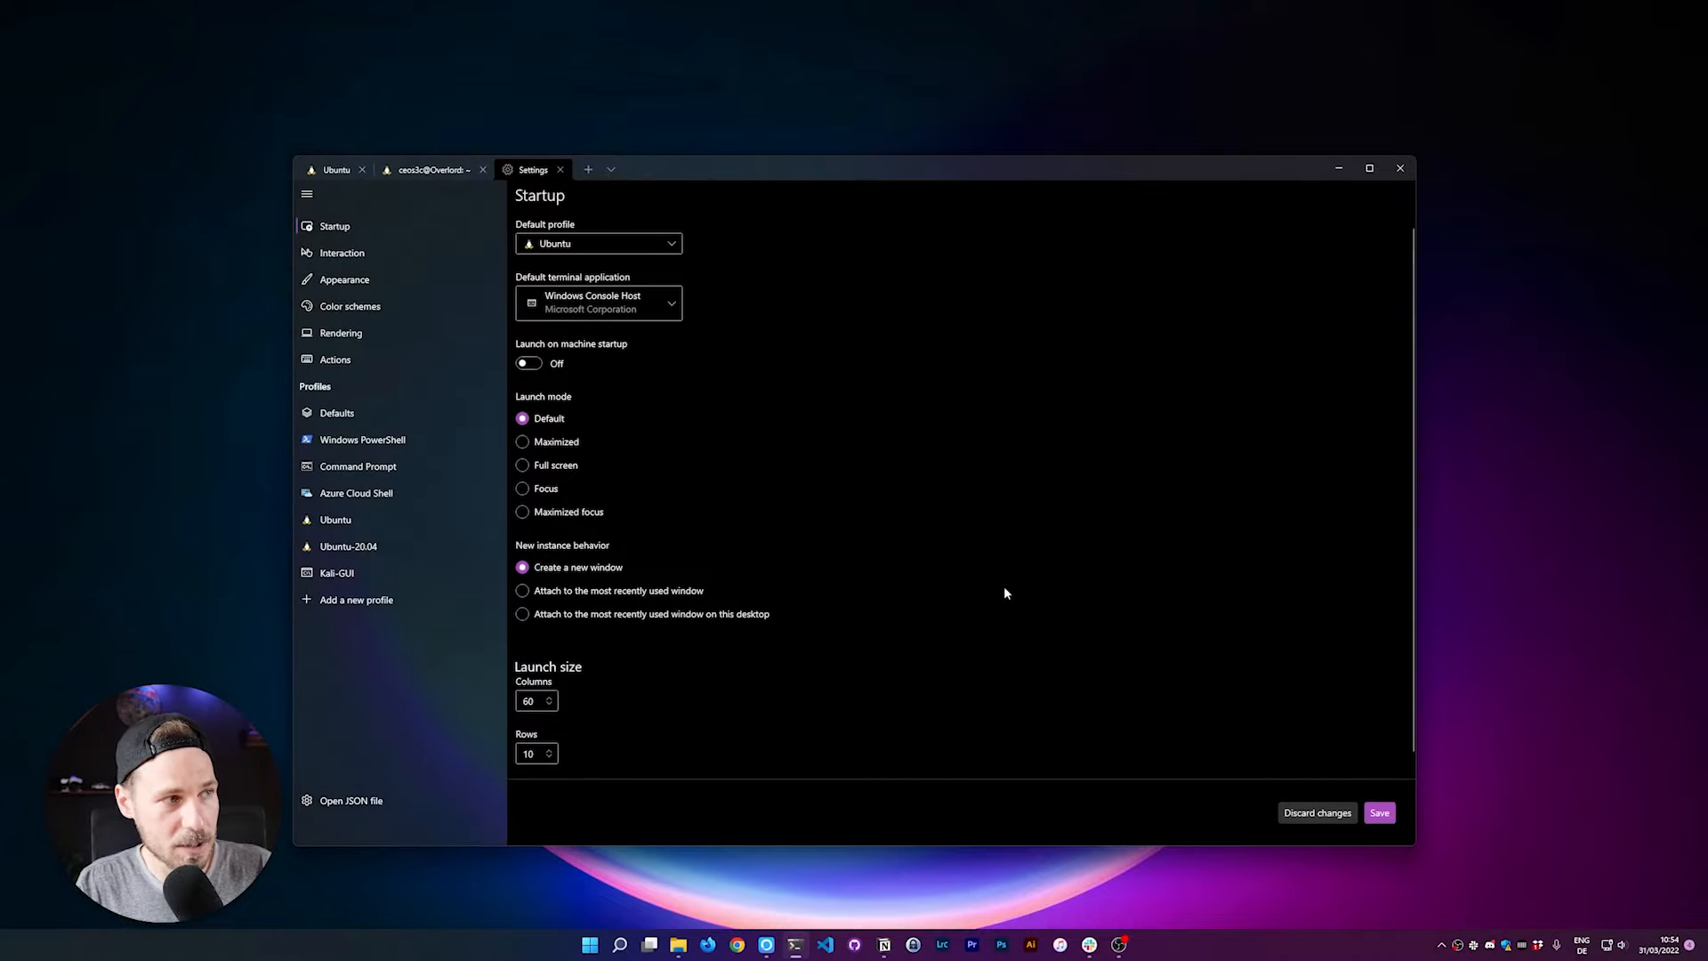
{"action": "left_click", "coordinate": [1377, 812]}
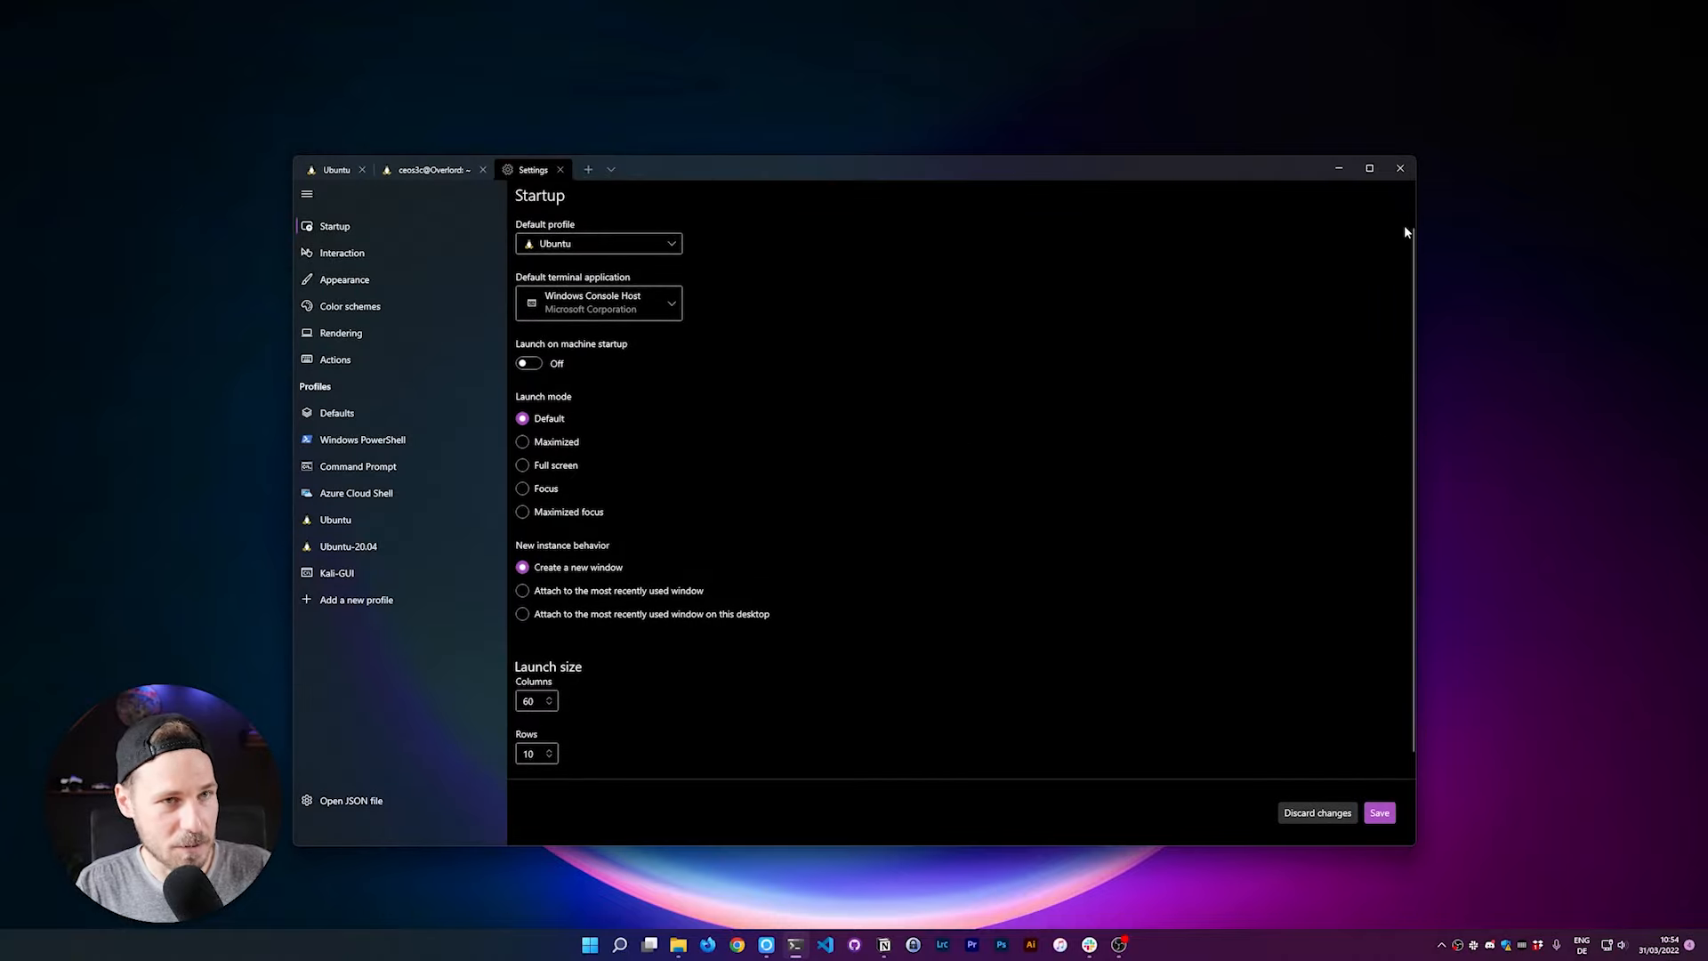
{"action": "left_click", "coordinate": [1400, 168]}
{"action": "left_click", "coordinate": [812, 535]}
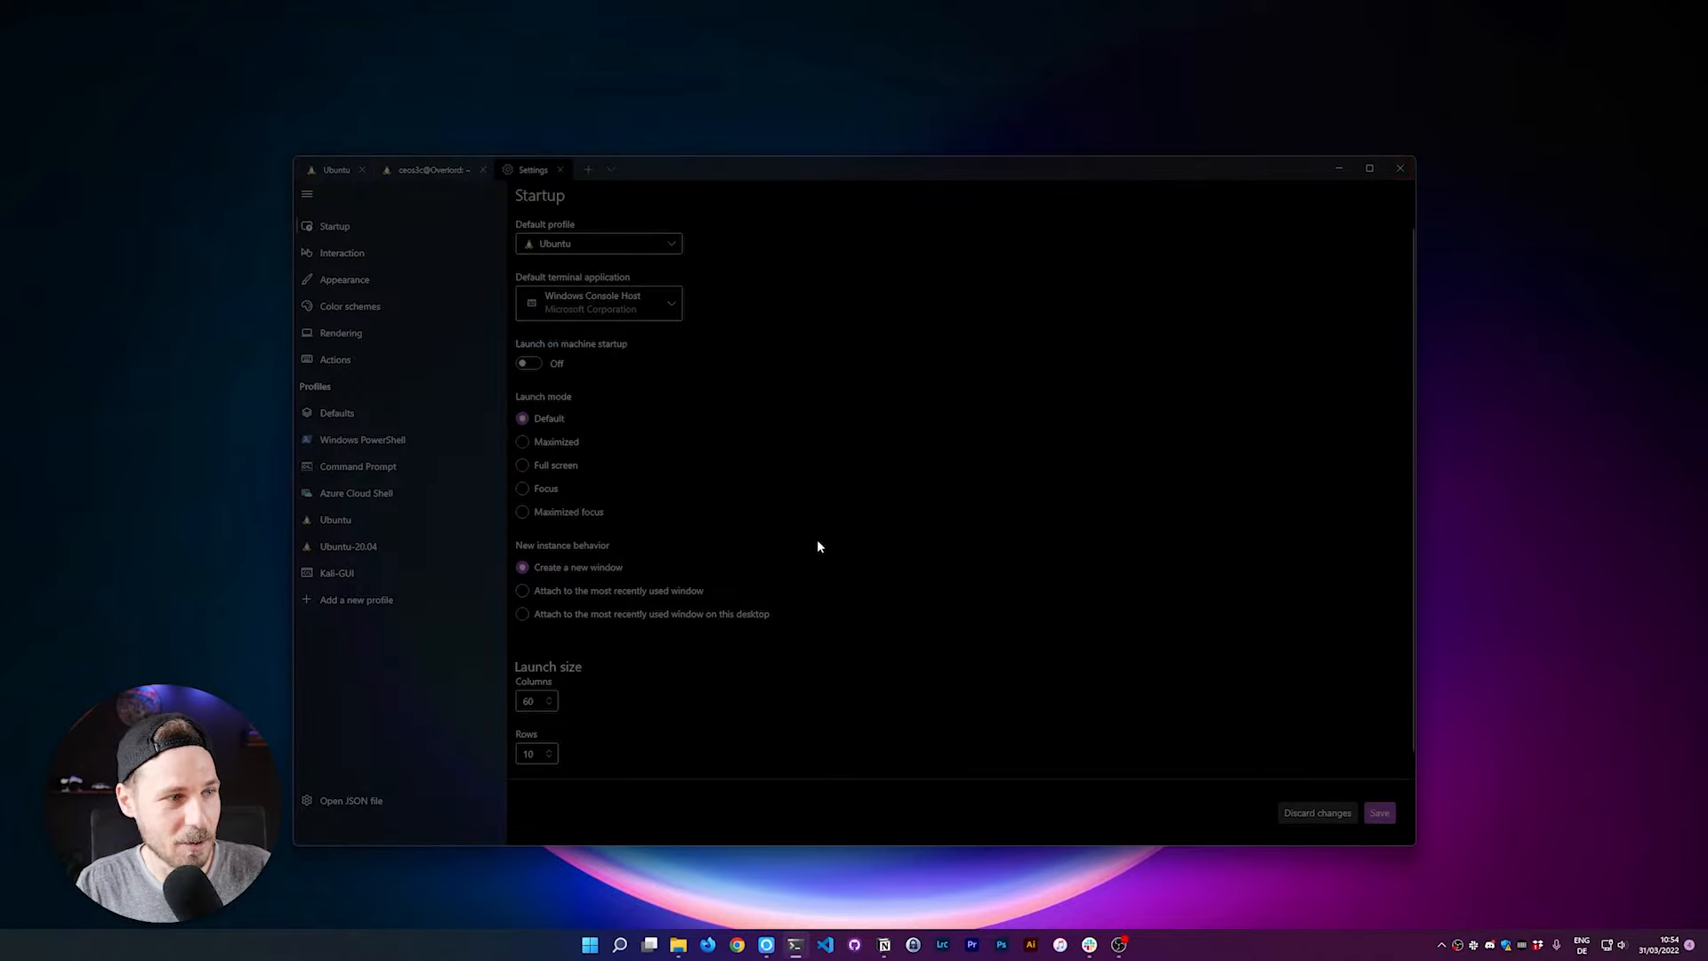
Reopen Windows Terminal, move its window toward the middle of the desktop and launch the Kali-GUI profile.
{"action": "left_click", "coordinate": [794, 943]}
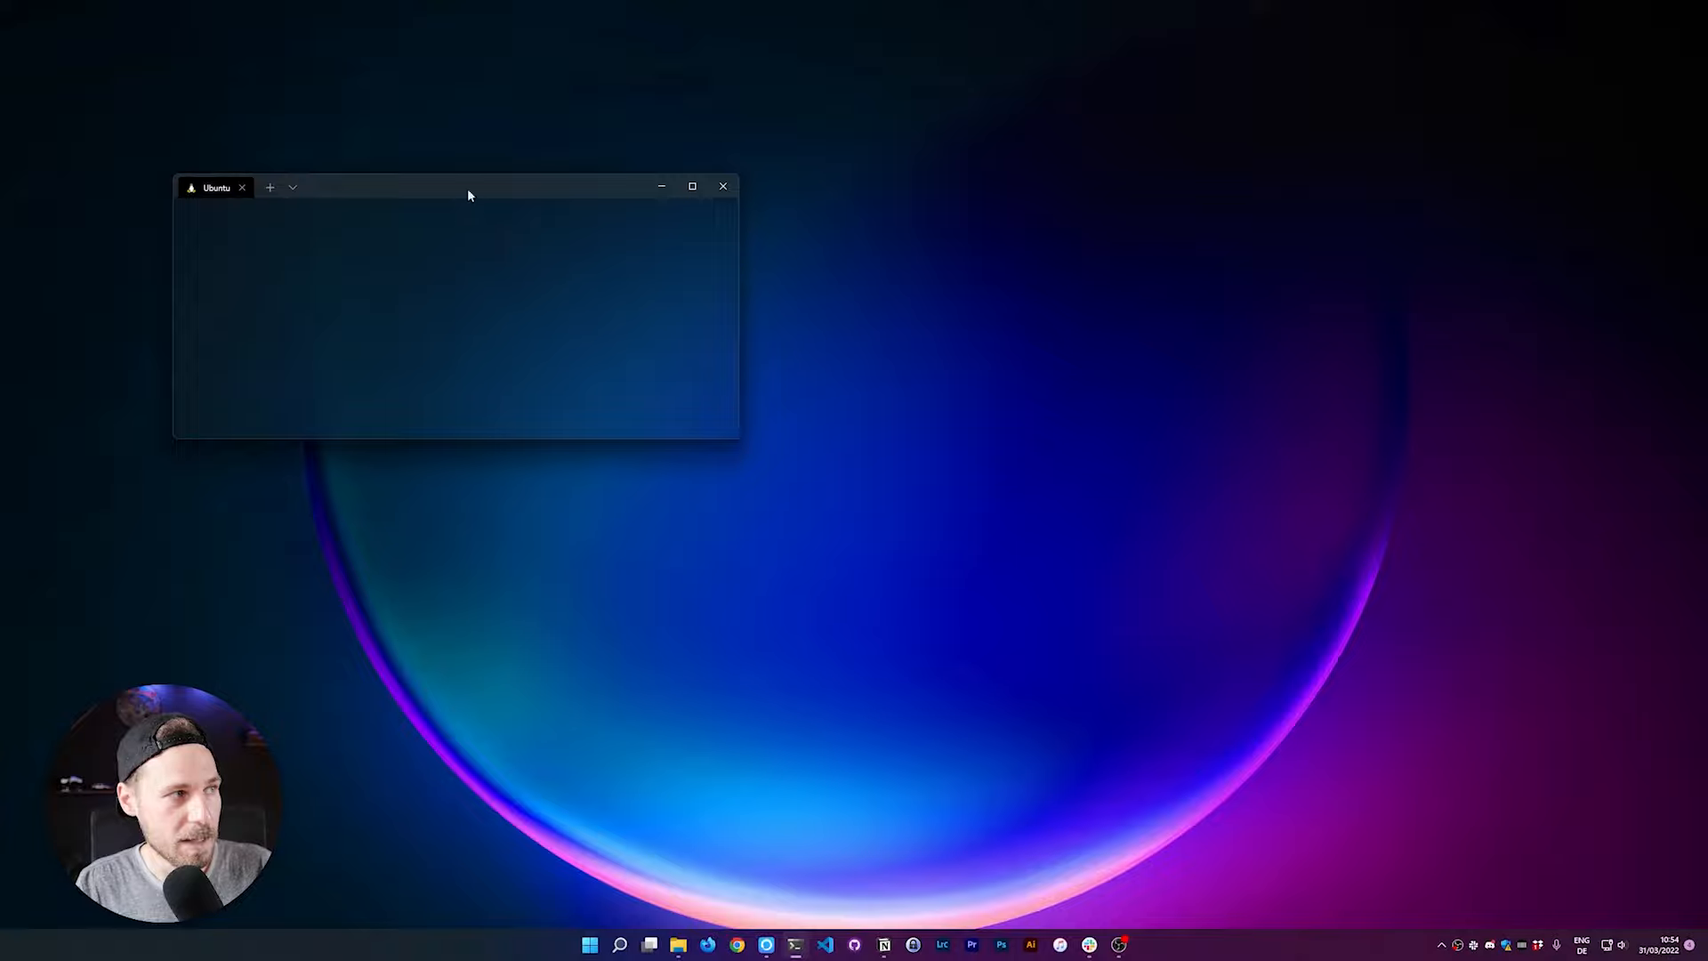
{"action": "left_click_drag", "start_coordinate": [470, 195], "coordinate": [915, 415]}
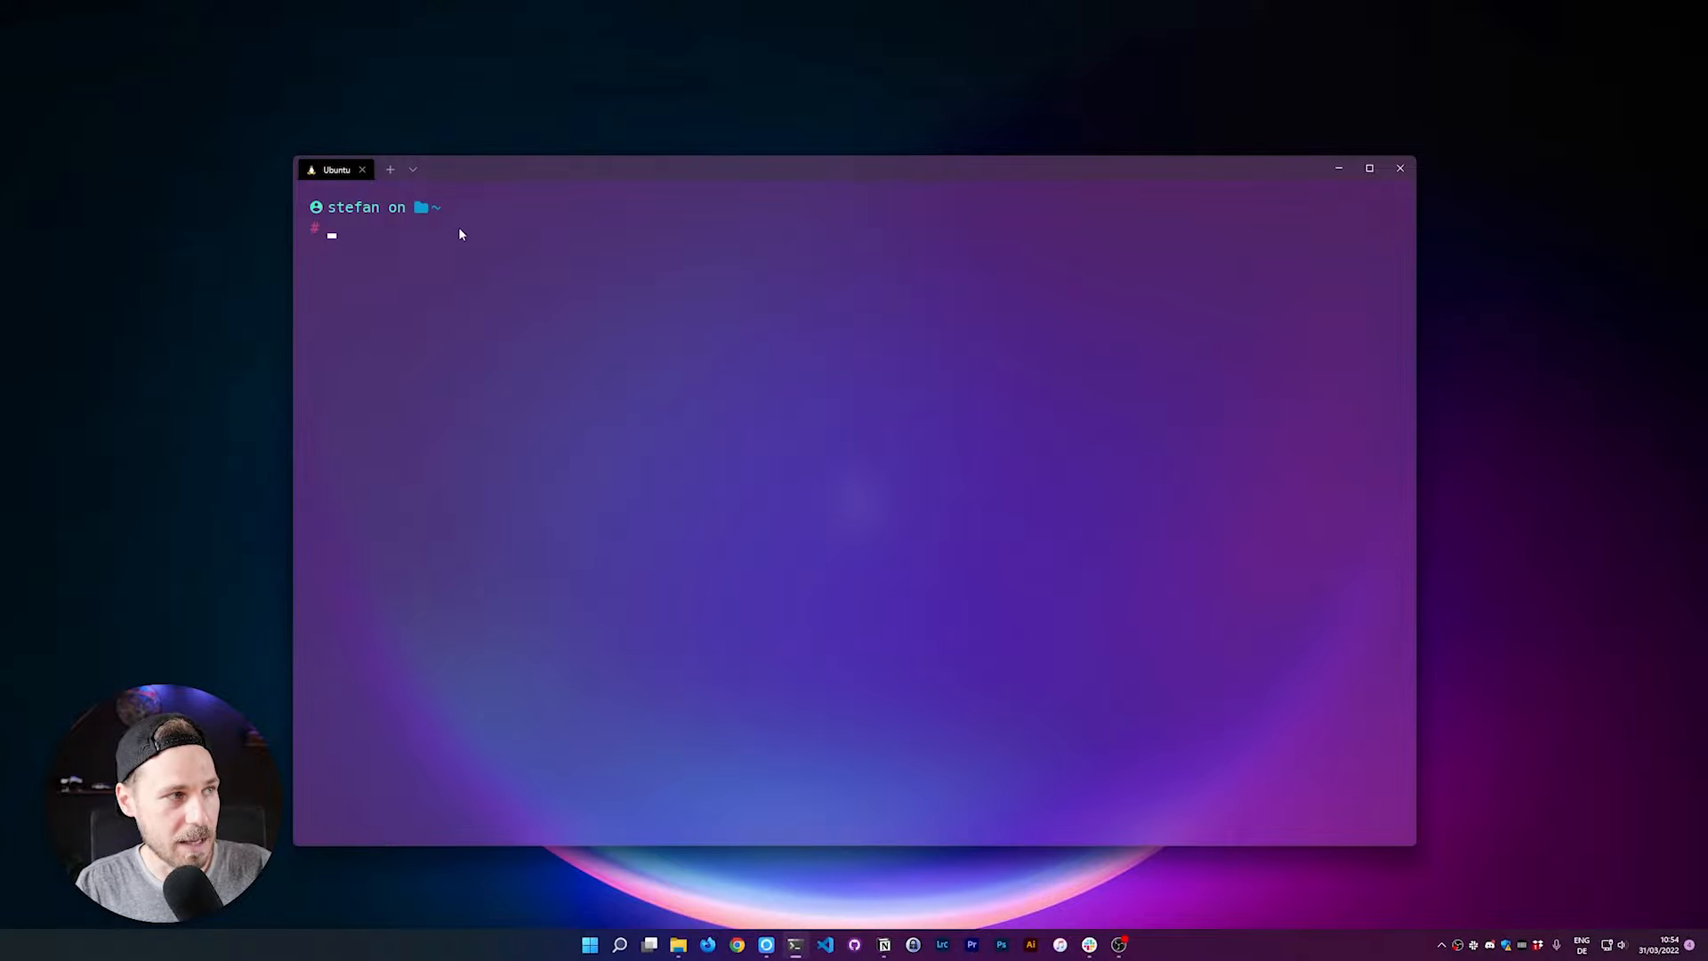
{"action": "left_click", "coordinate": [414, 169]}
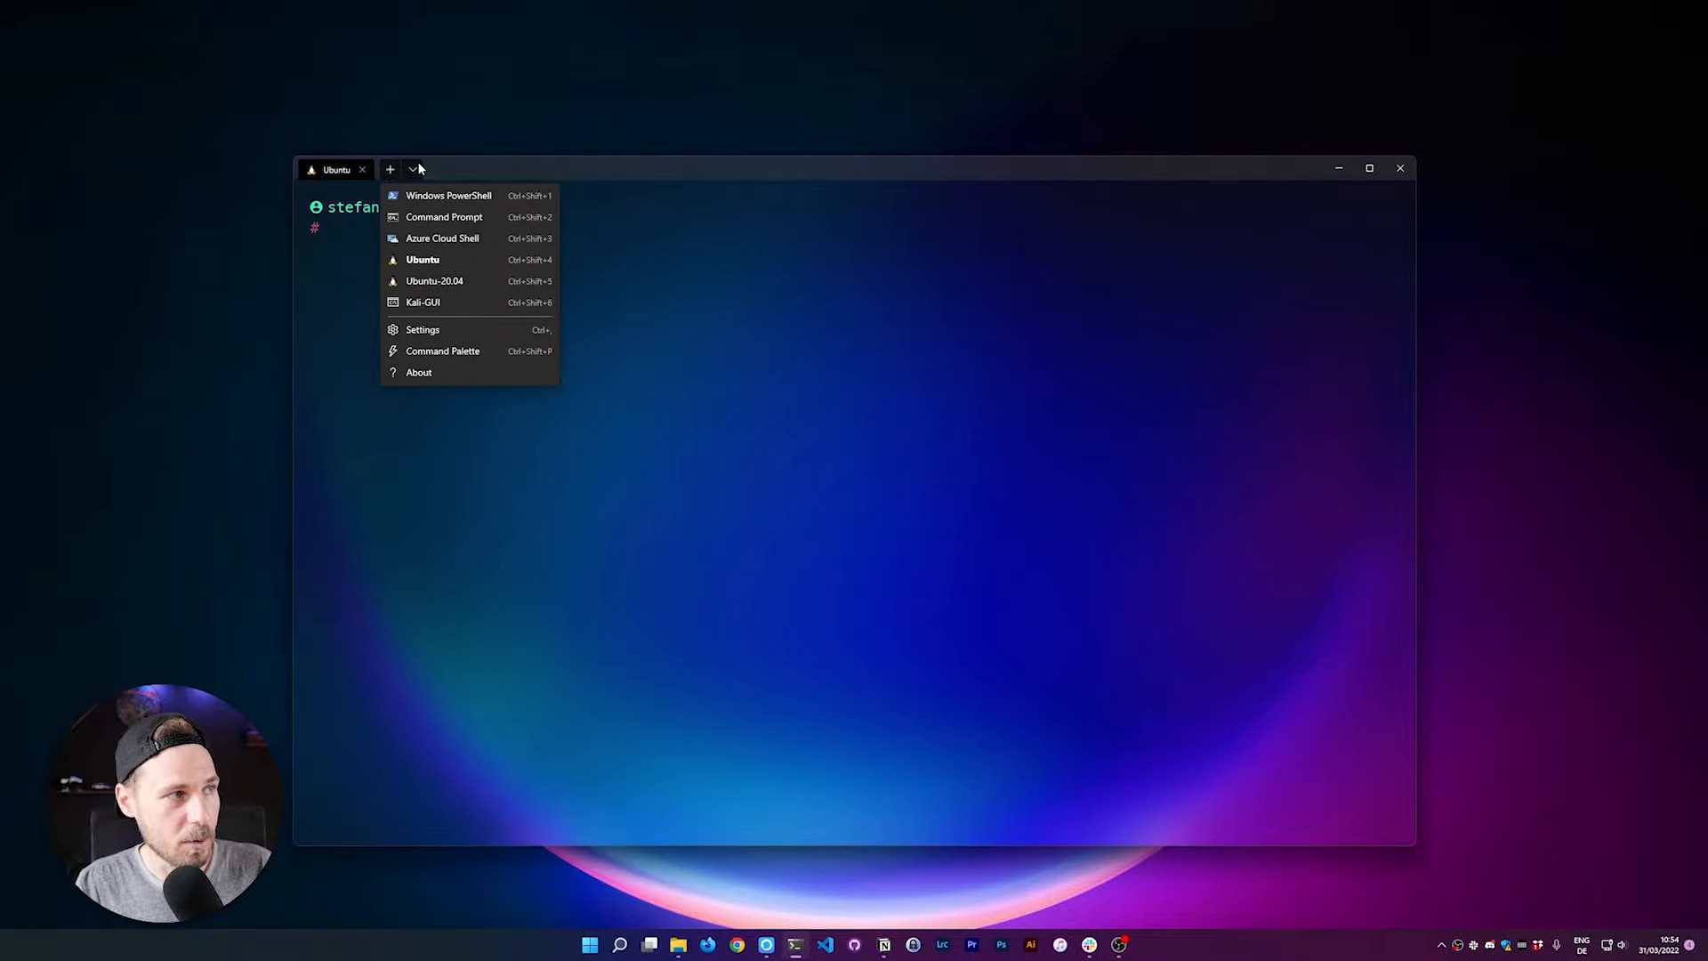
{"action": "left_click", "coordinate": [446, 301]}
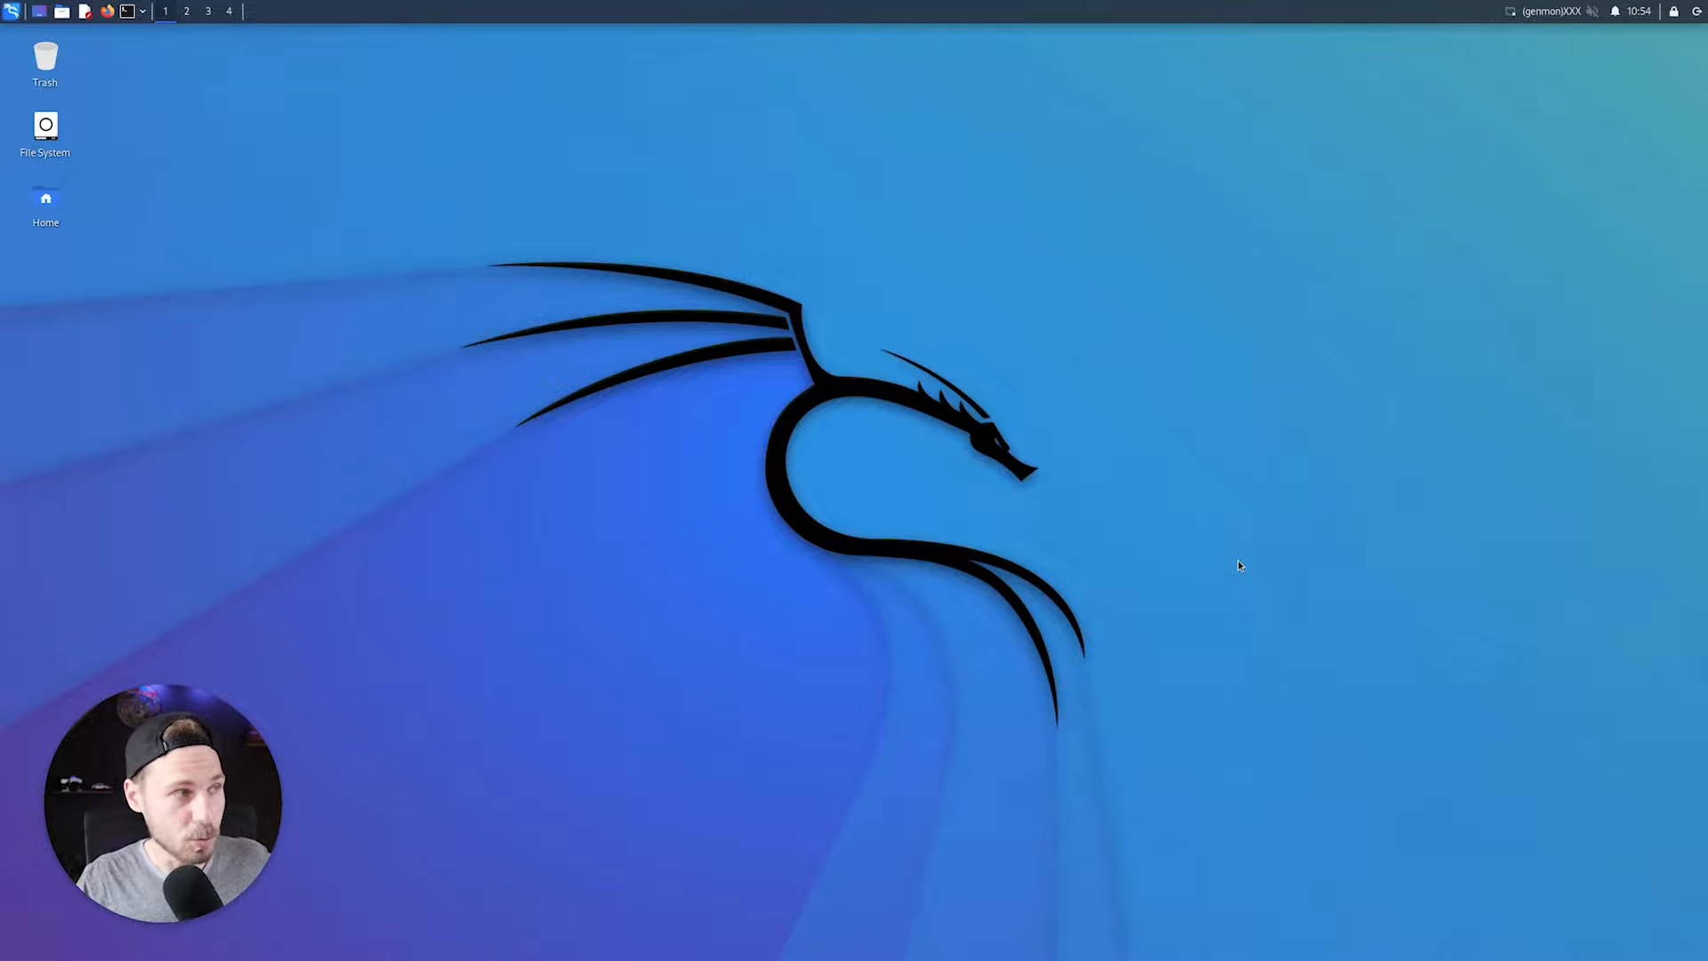
Open a terminal on the Kali desktop, move it to the middle and enlarge its window.
{"action": "left_click", "coordinate": [127, 10]}
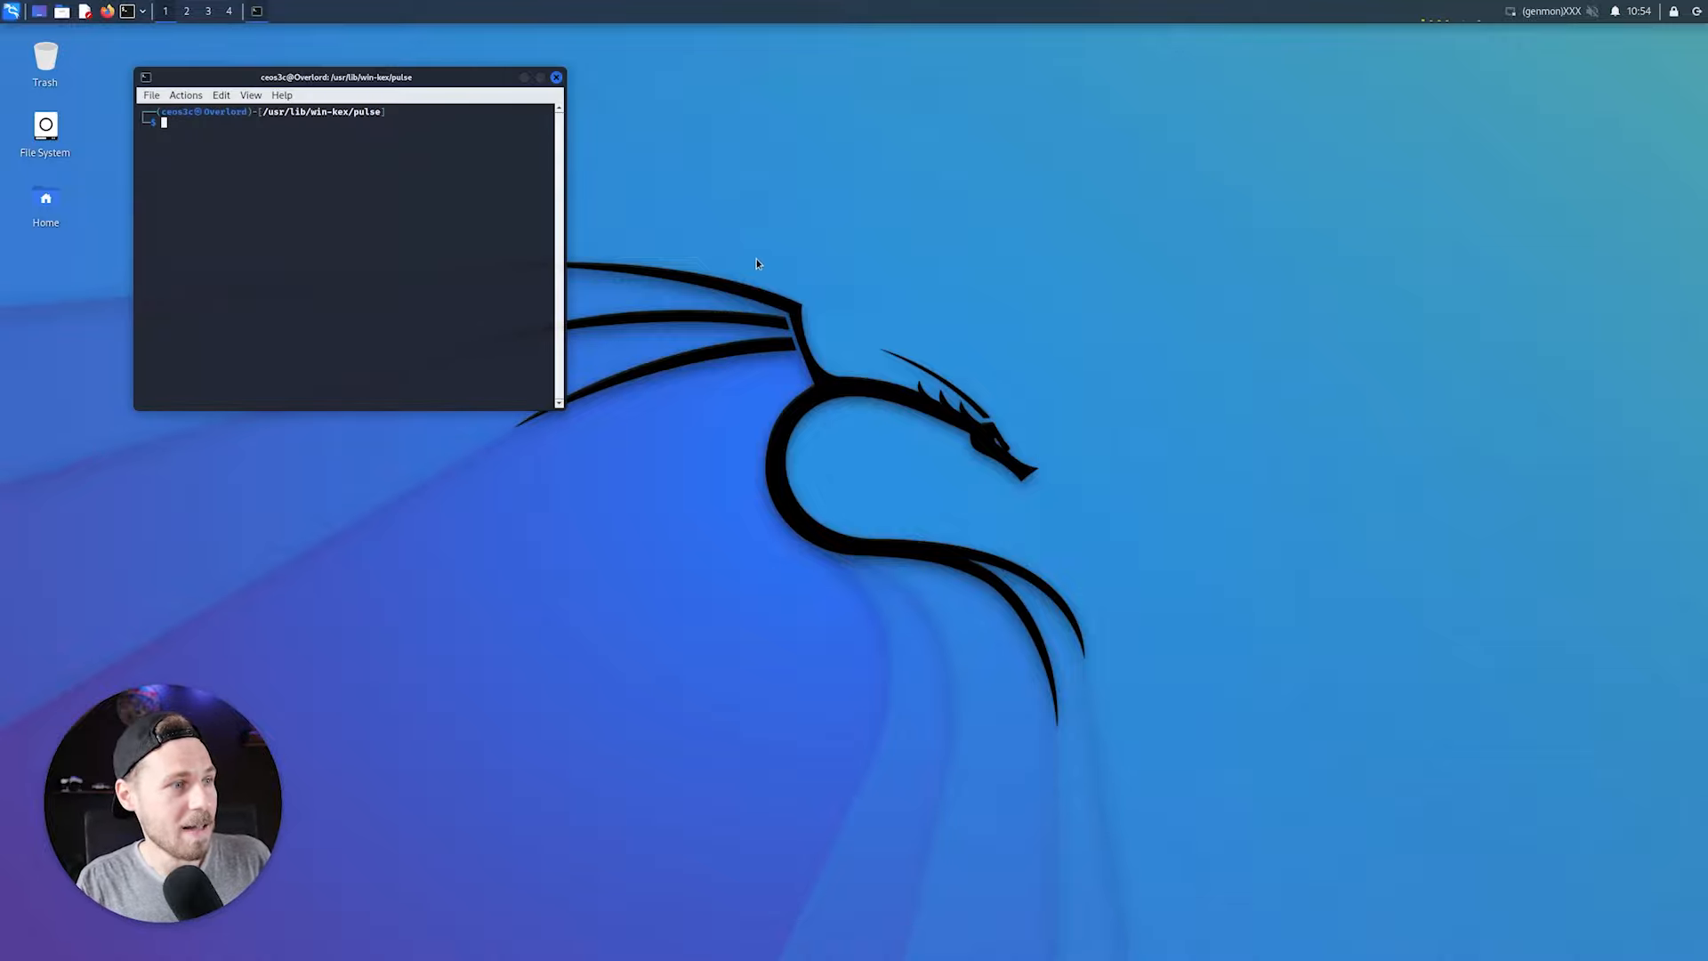
{"action": "left_click_drag", "start_coordinate": [334, 75], "coordinate": [911, 337]}
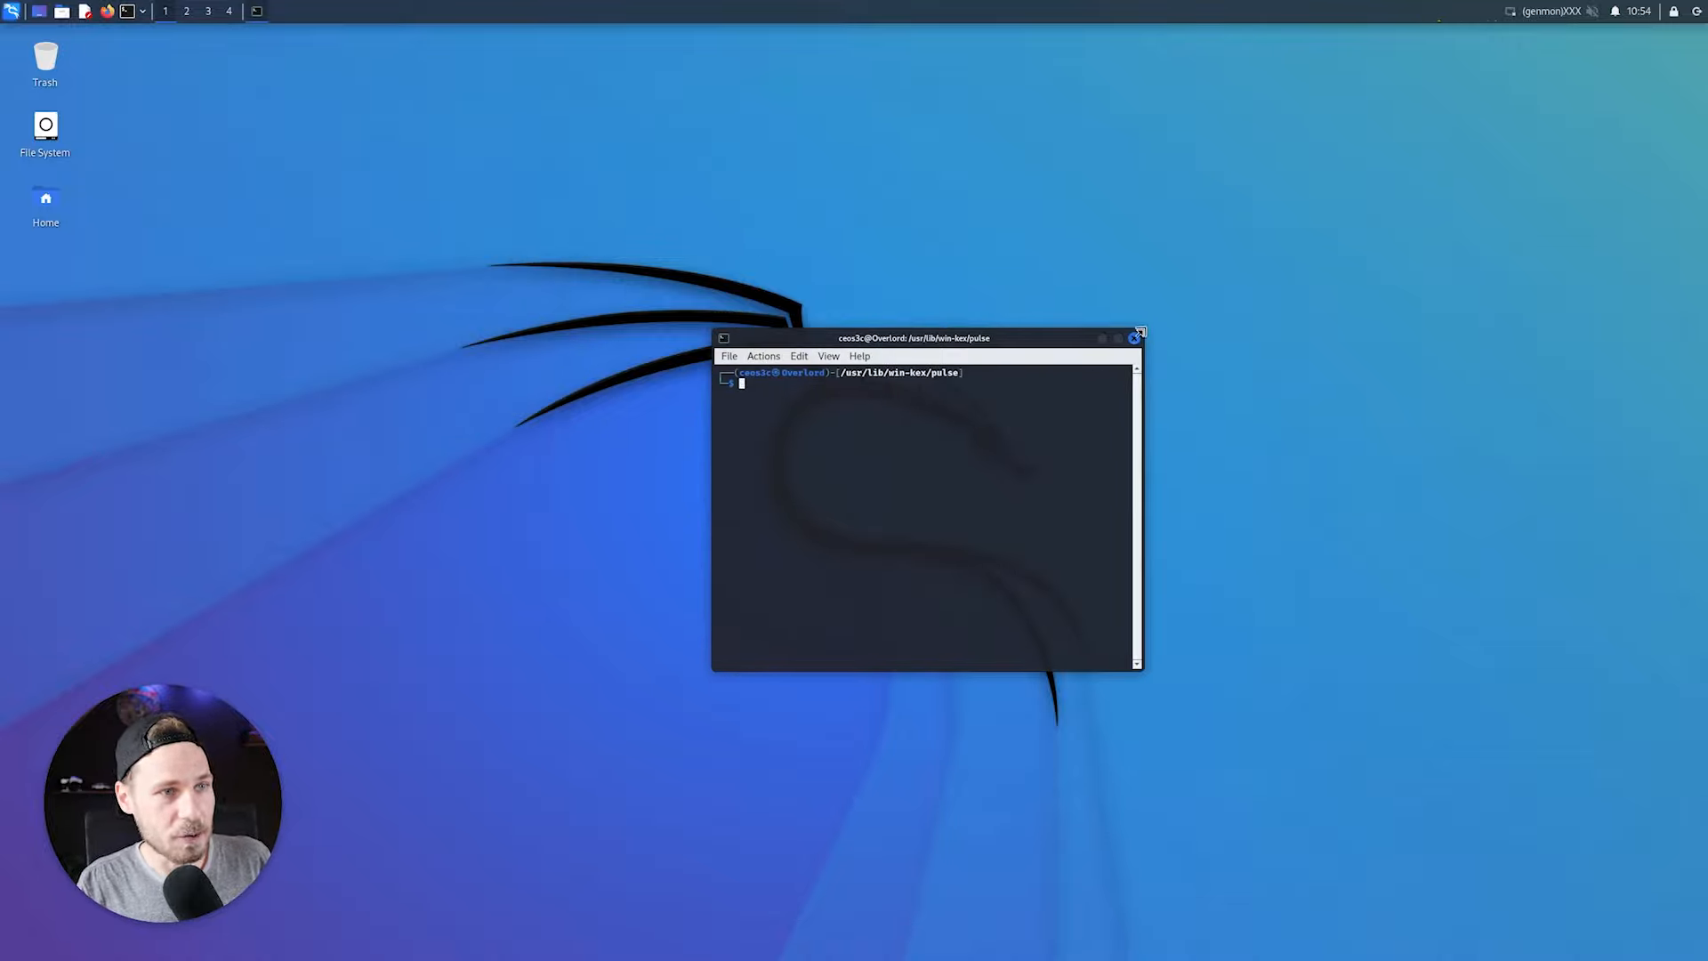
{"action": "left_click_drag", "start_coordinate": [1140, 331], "coordinate": [1313, 282]}
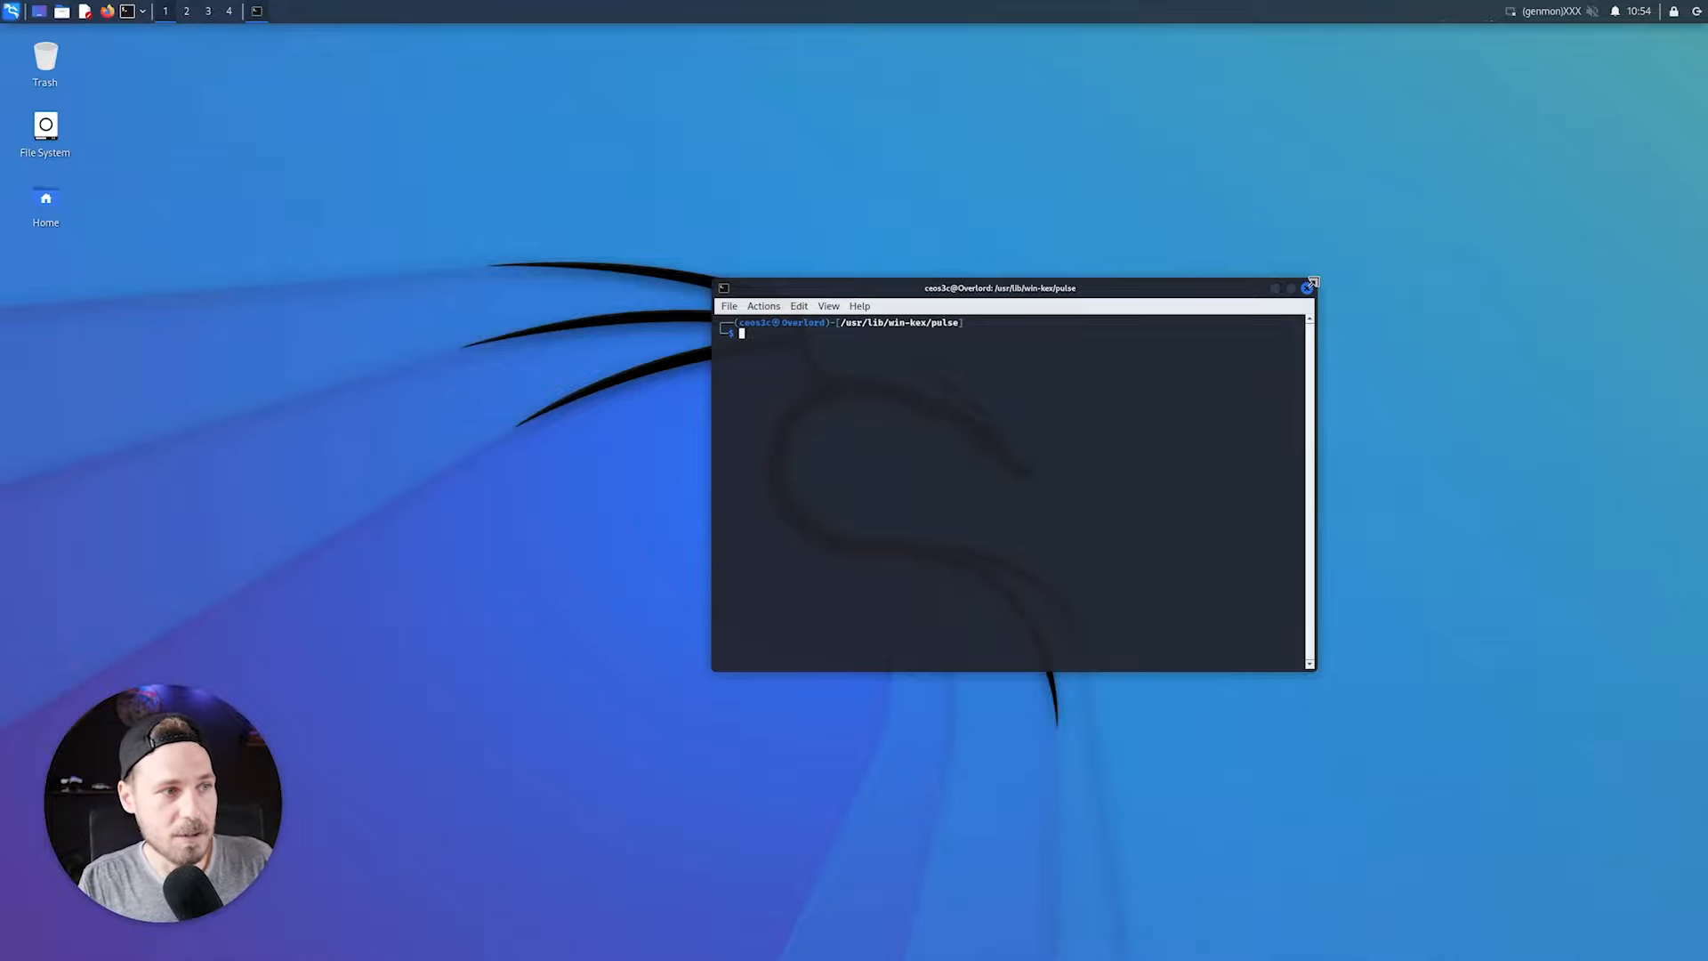
Take the Kali desktop out of full screen, narrow its TigerVNC window and move it over the terminal window.
{"action": "left_click", "coordinate": [885, 211]}
{"action": "key", "text": "F8"}
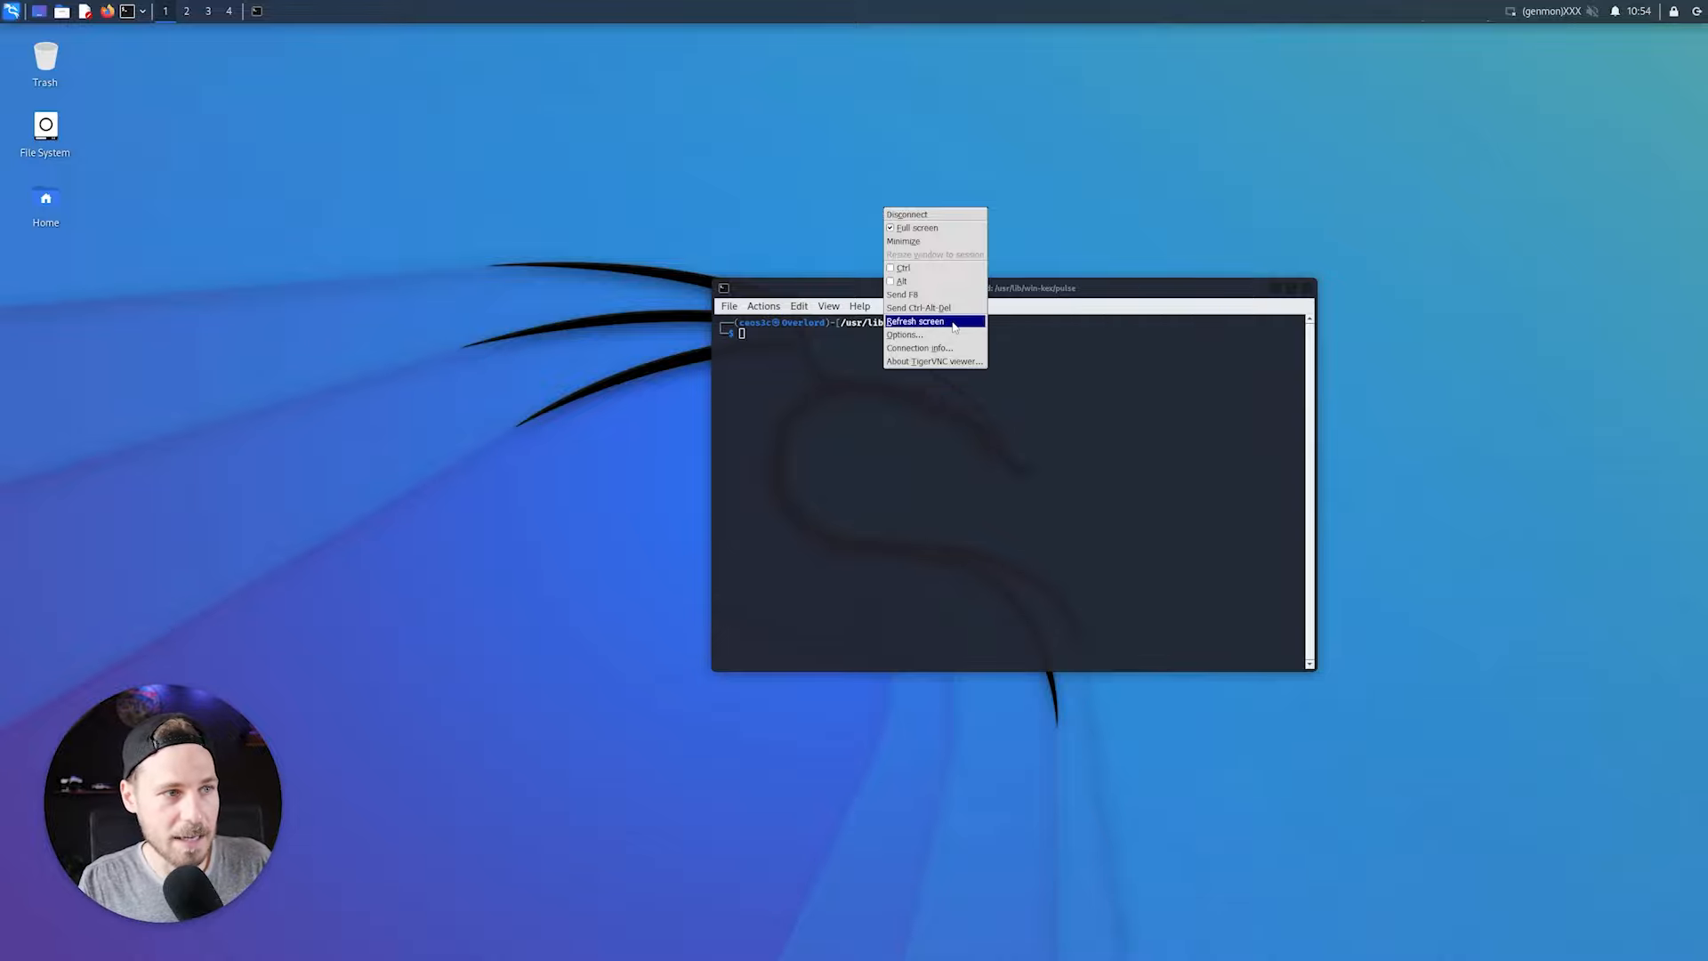
{"action": "left_click", "coordinate": [916, 228]}
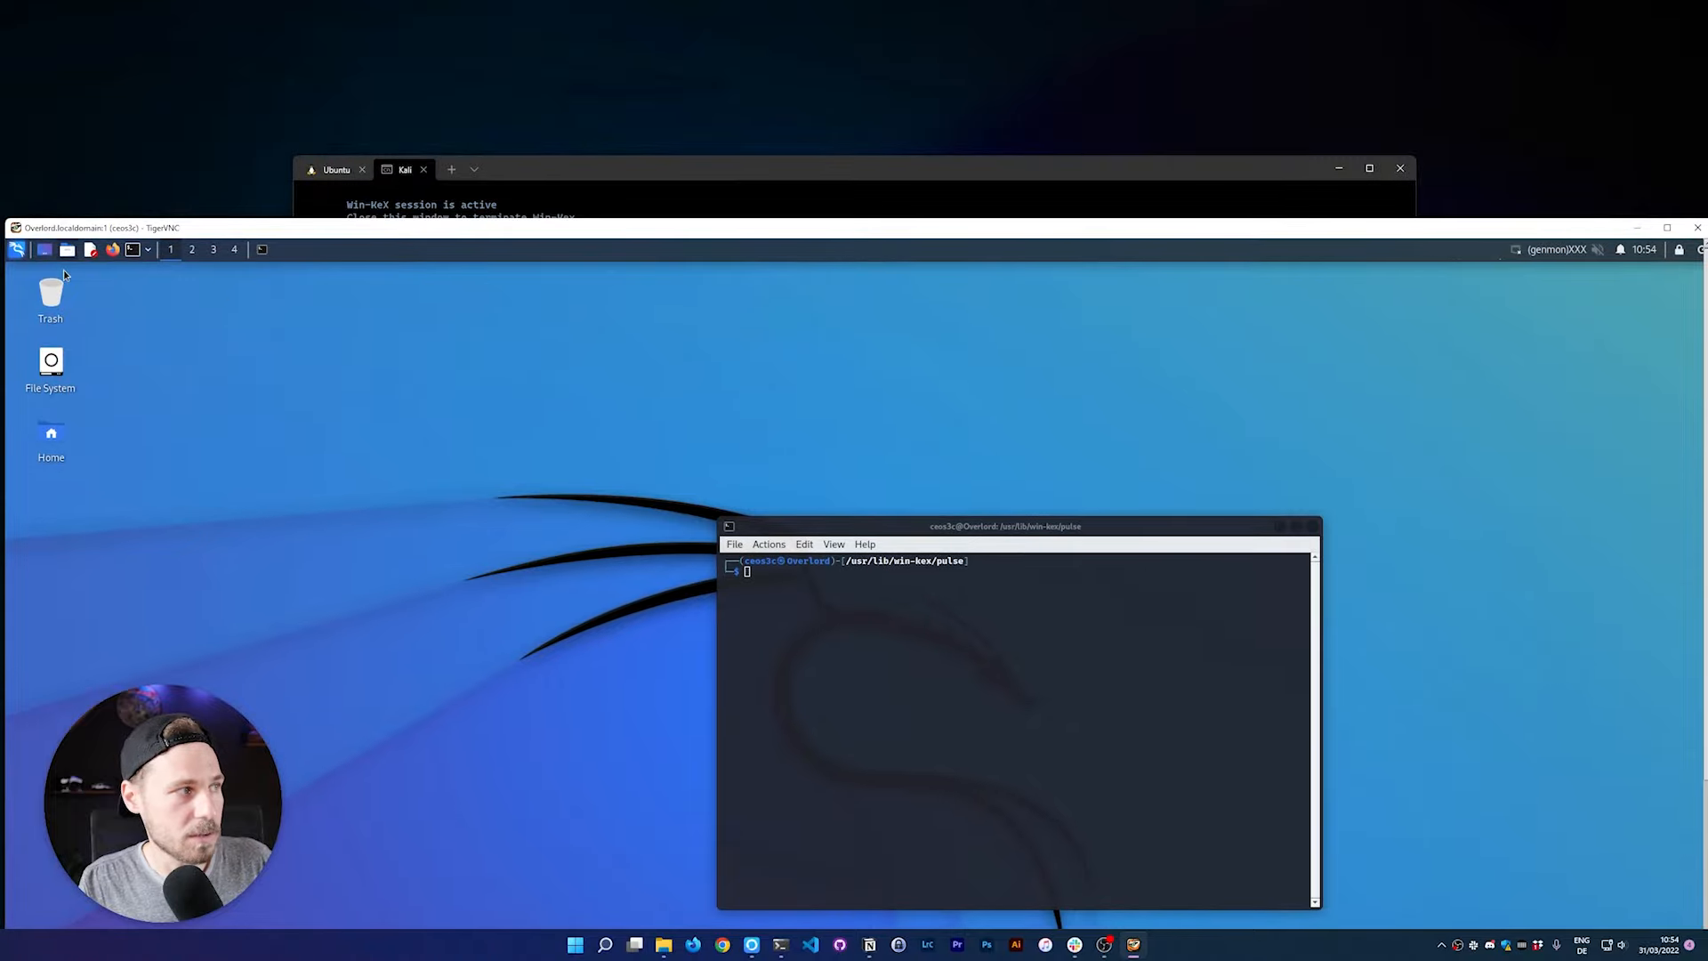
{"action": "left_click_drag", "start_coordinate": [4, 285], "coordinate": [942, 284]}
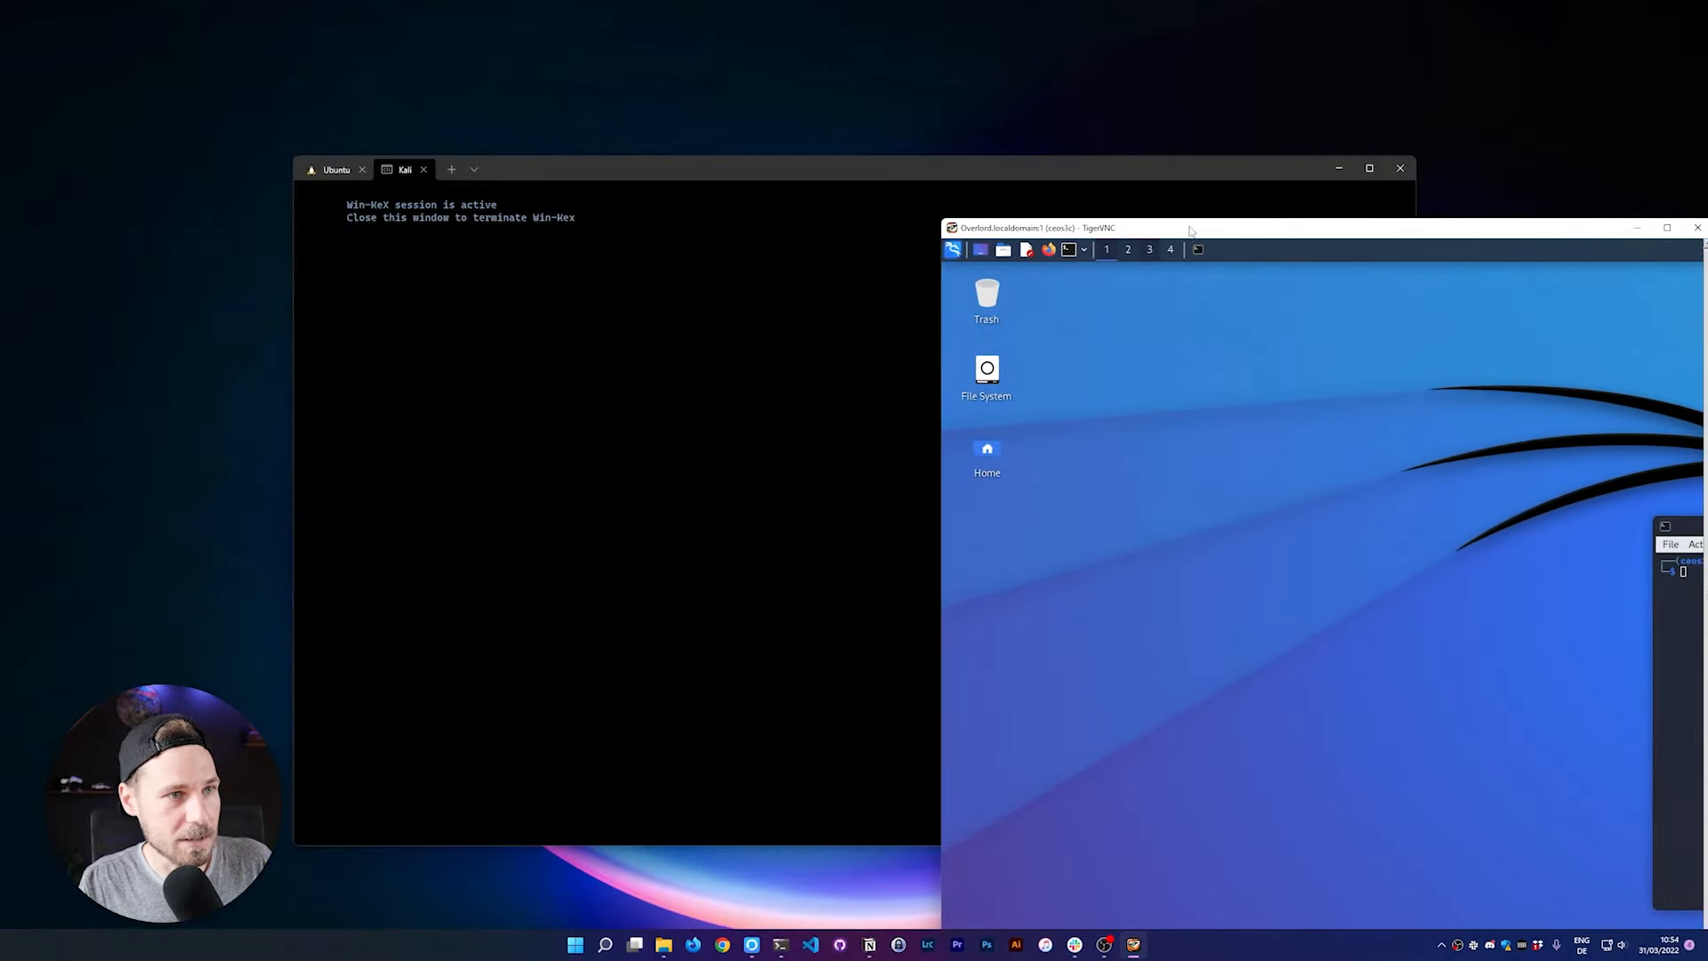
{"action": "left_click_drag", "start_coordinate": [1199, 228], "coordinate": [440, 100]}
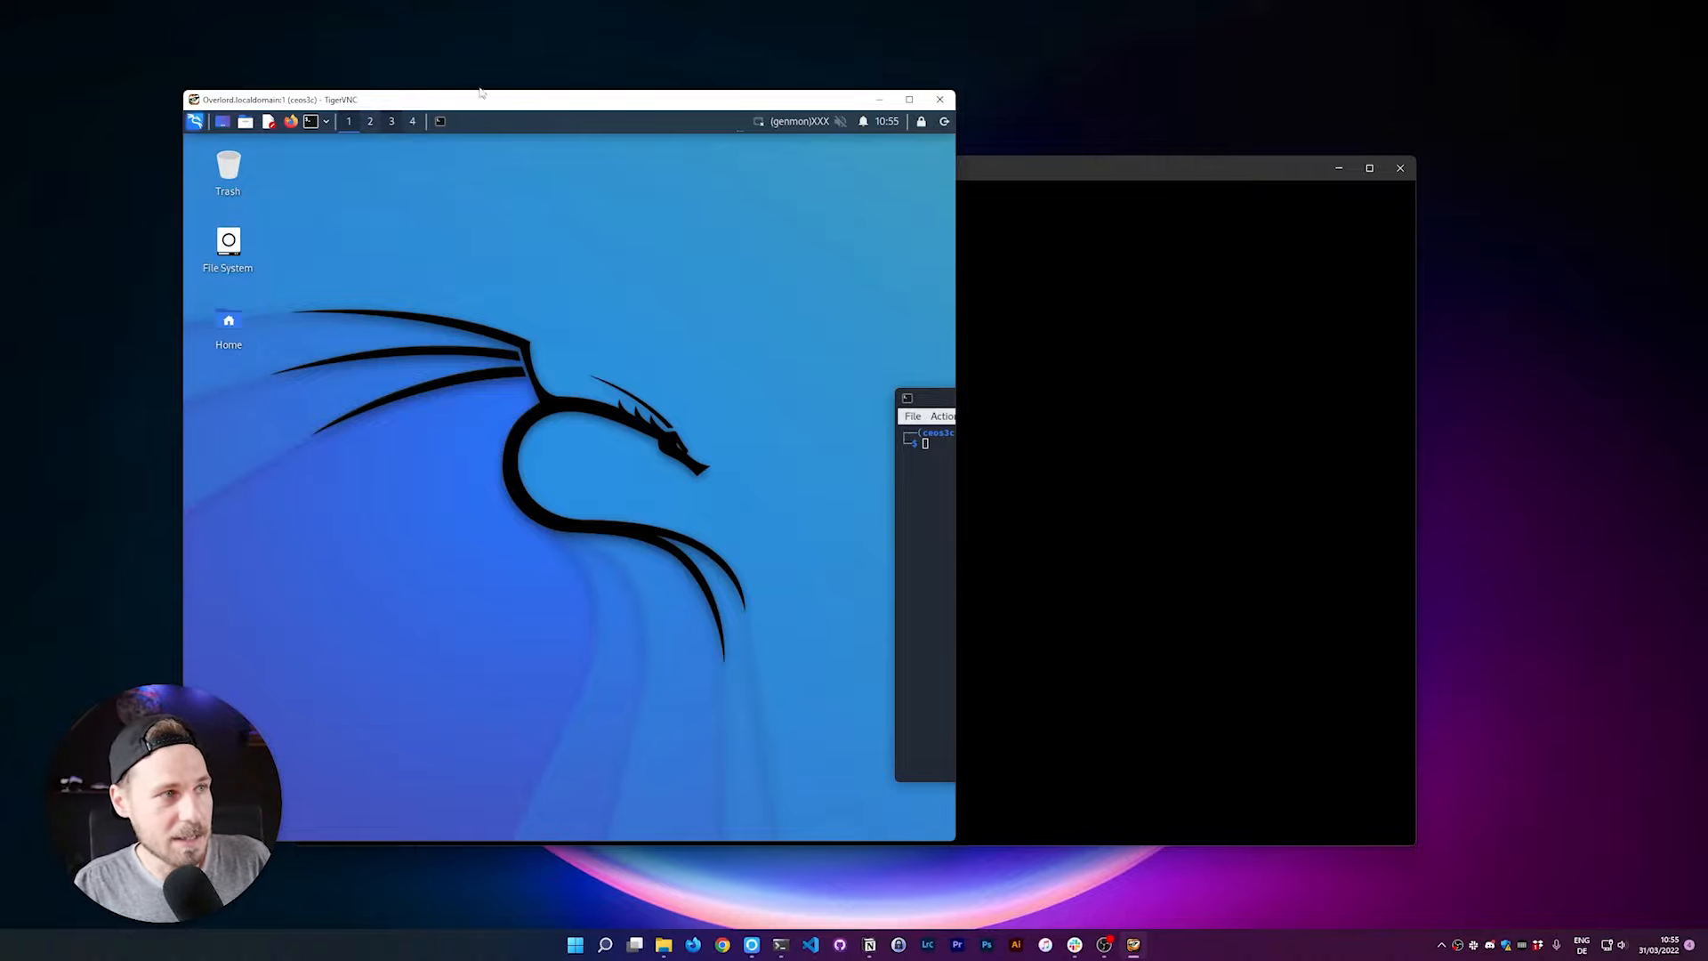
Close the TigerVNC window and answer the Win-KeX reconnect prompt to end the session.
{"action": "left_click", "coordinate": [939, 98]}
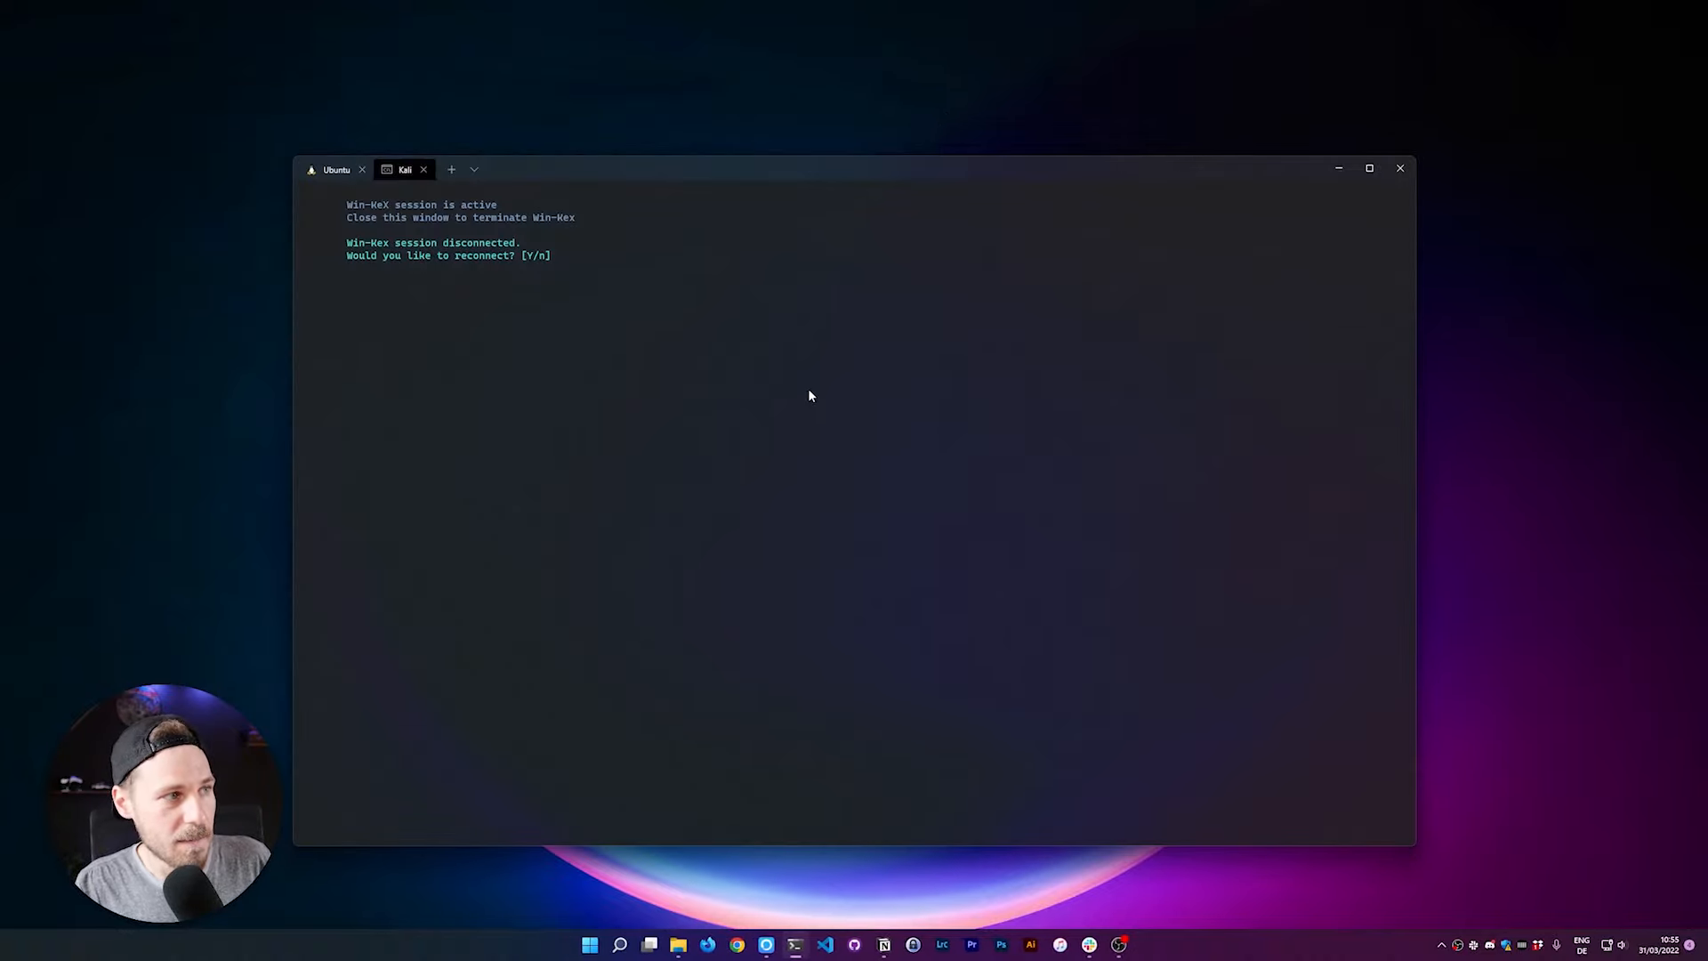
{"action": "key", "text": "Return"}
Add a new Windows Terminal profile by duplicating kali-linux, and save the settings.
{"action": "left_click", "coordinate": [413, 169]}
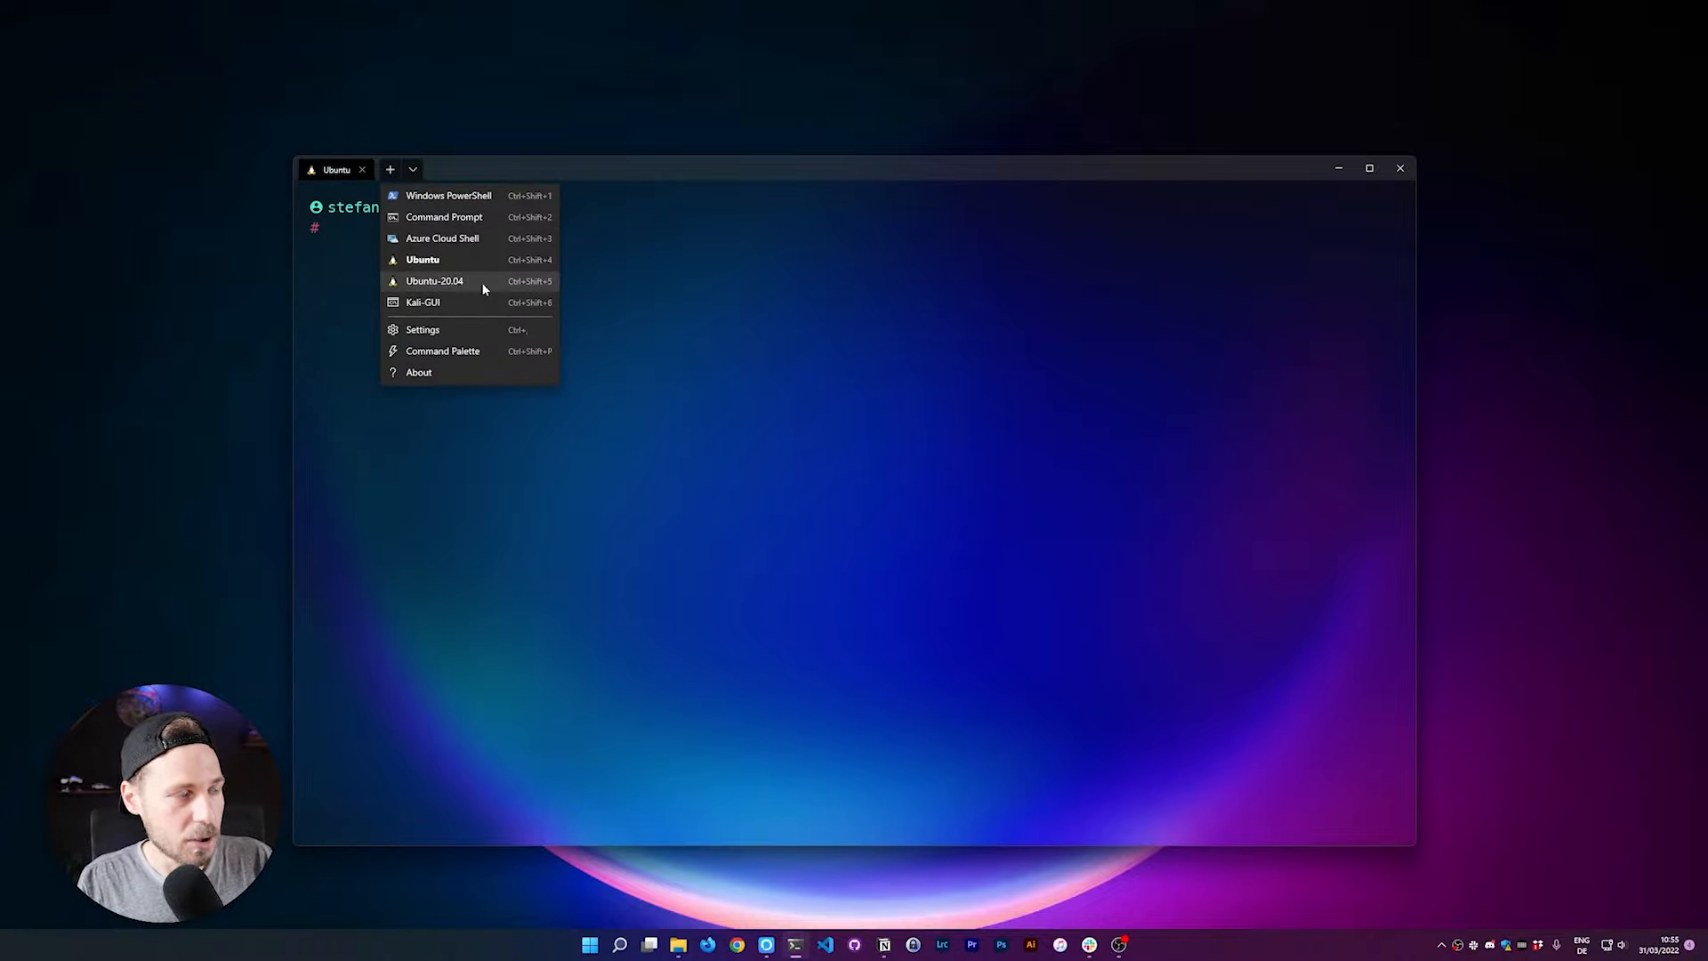
{"action": "left_click", "coordinate": [486, 336]}
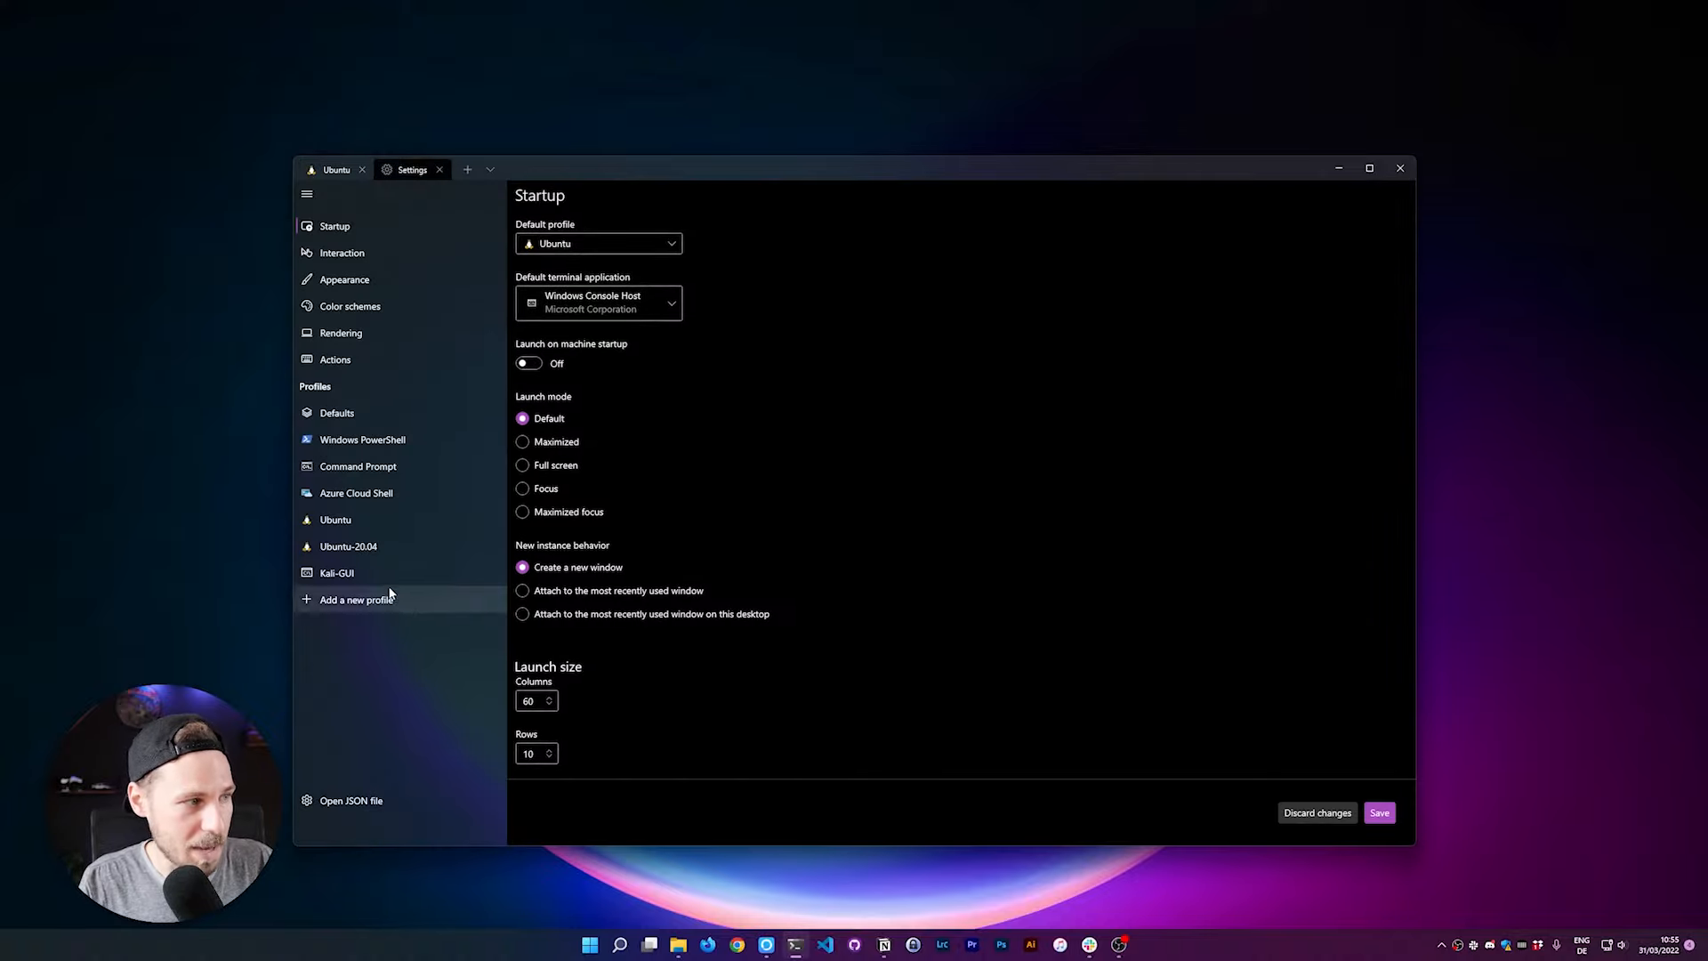
{"action": "left_click", "coordinate": [397, 601]}
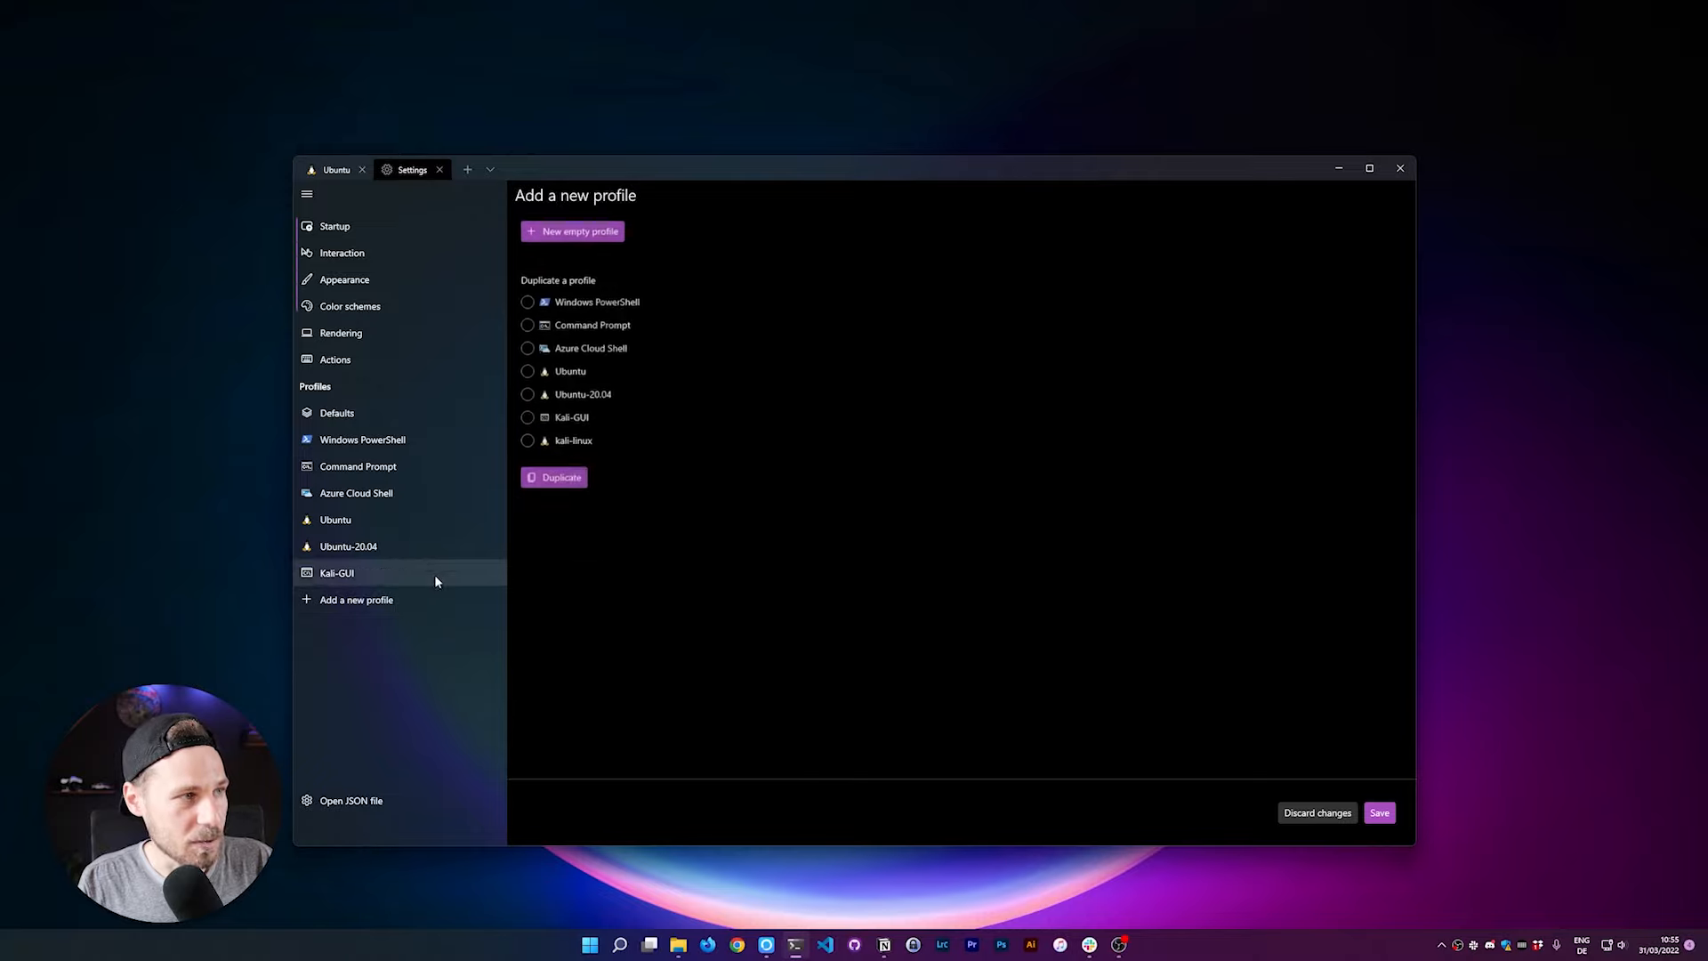
{"action": "left_click", "coordinate": [525, 443]}
{"action": "left_click", "coordinate": [546, 479]}
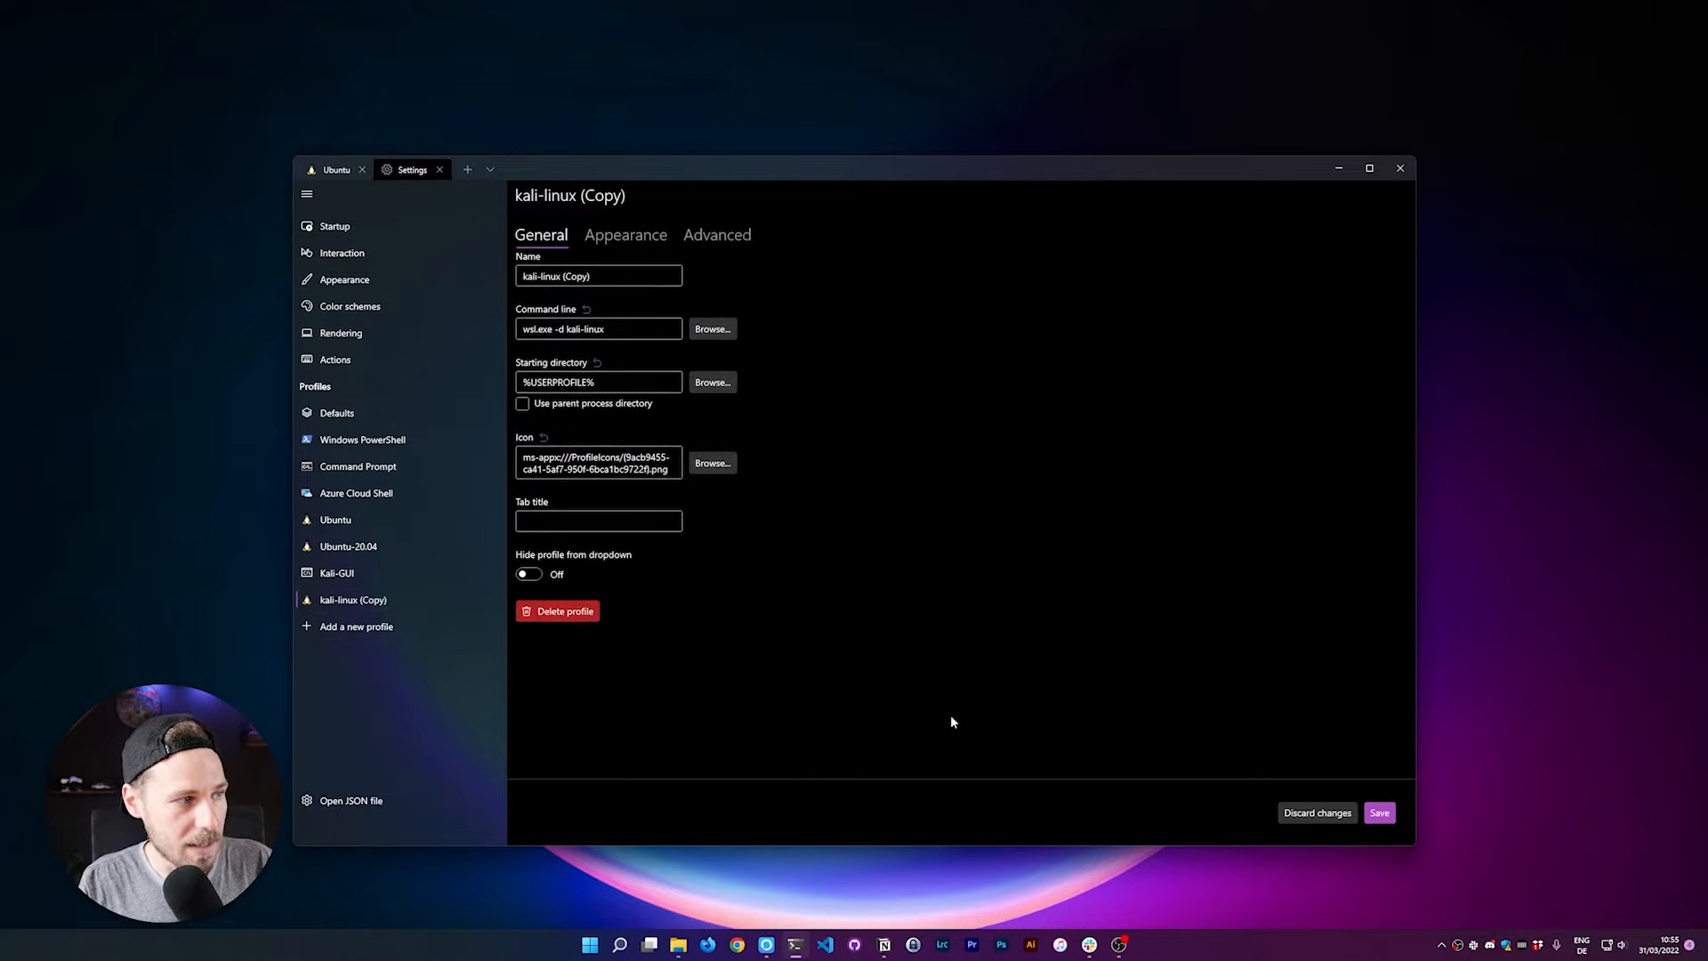
{"action": "left_click", "coordinate": [1377, 814]}
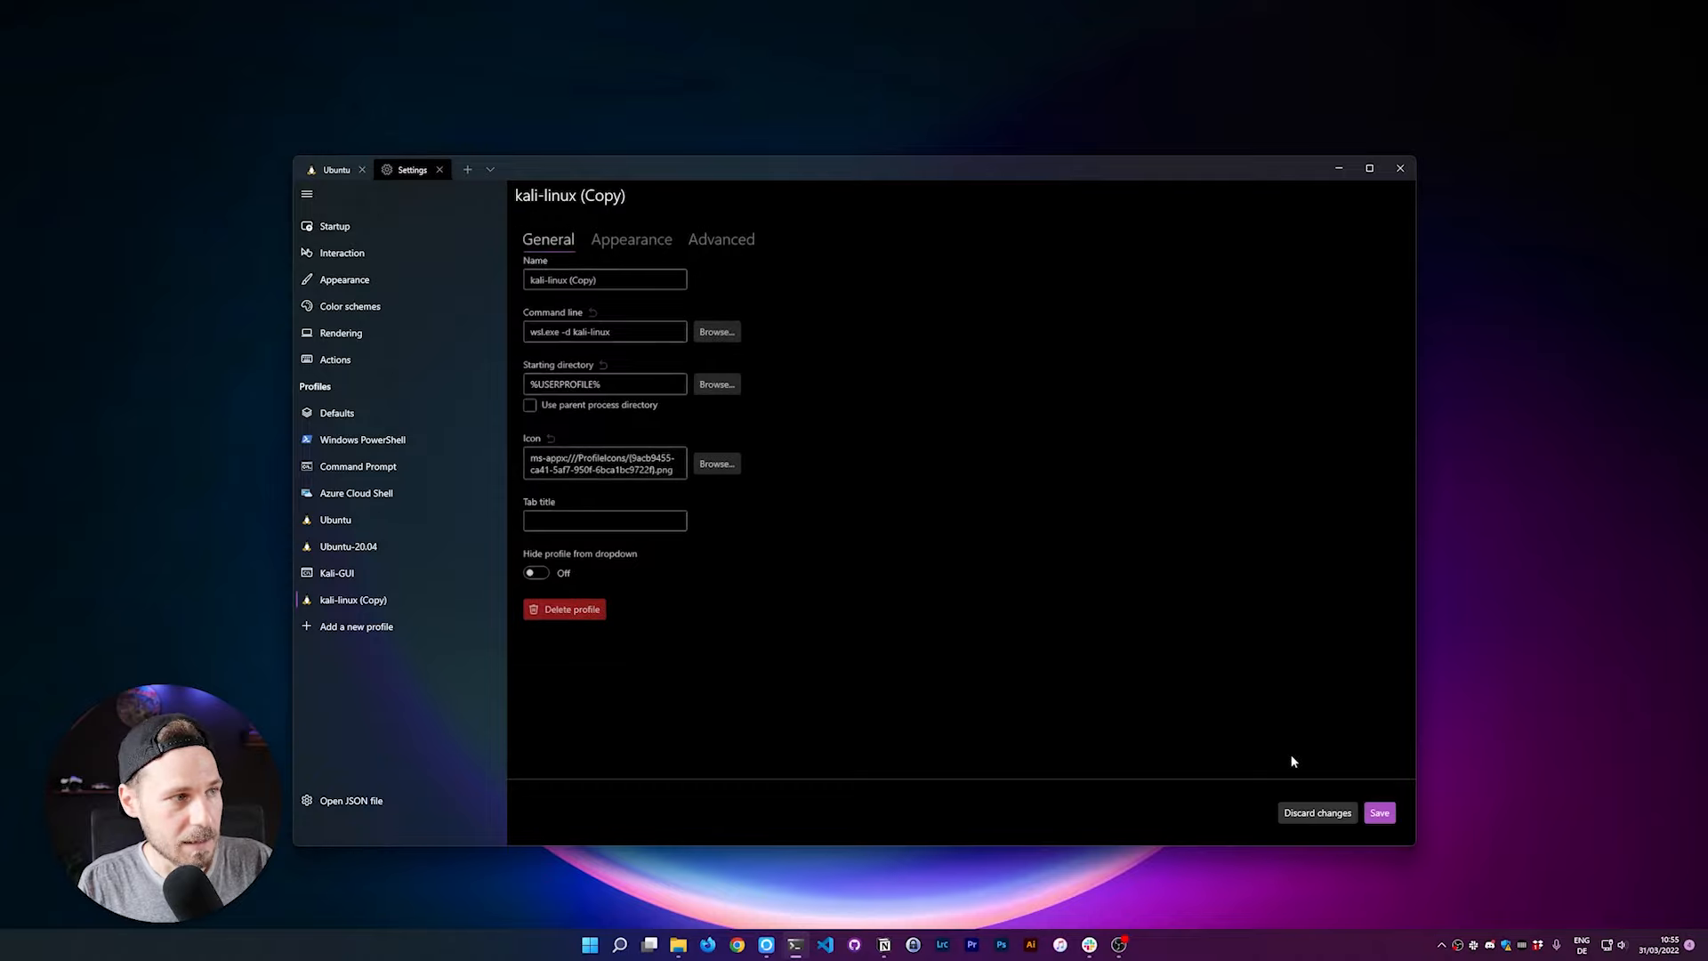
Open a new tab with the duplicated kali-linux (Copy) profile.
{"action": "left_click", "coordinate": [490, 169]}
{"action": "left_click", "coordinate": [549, 328]}
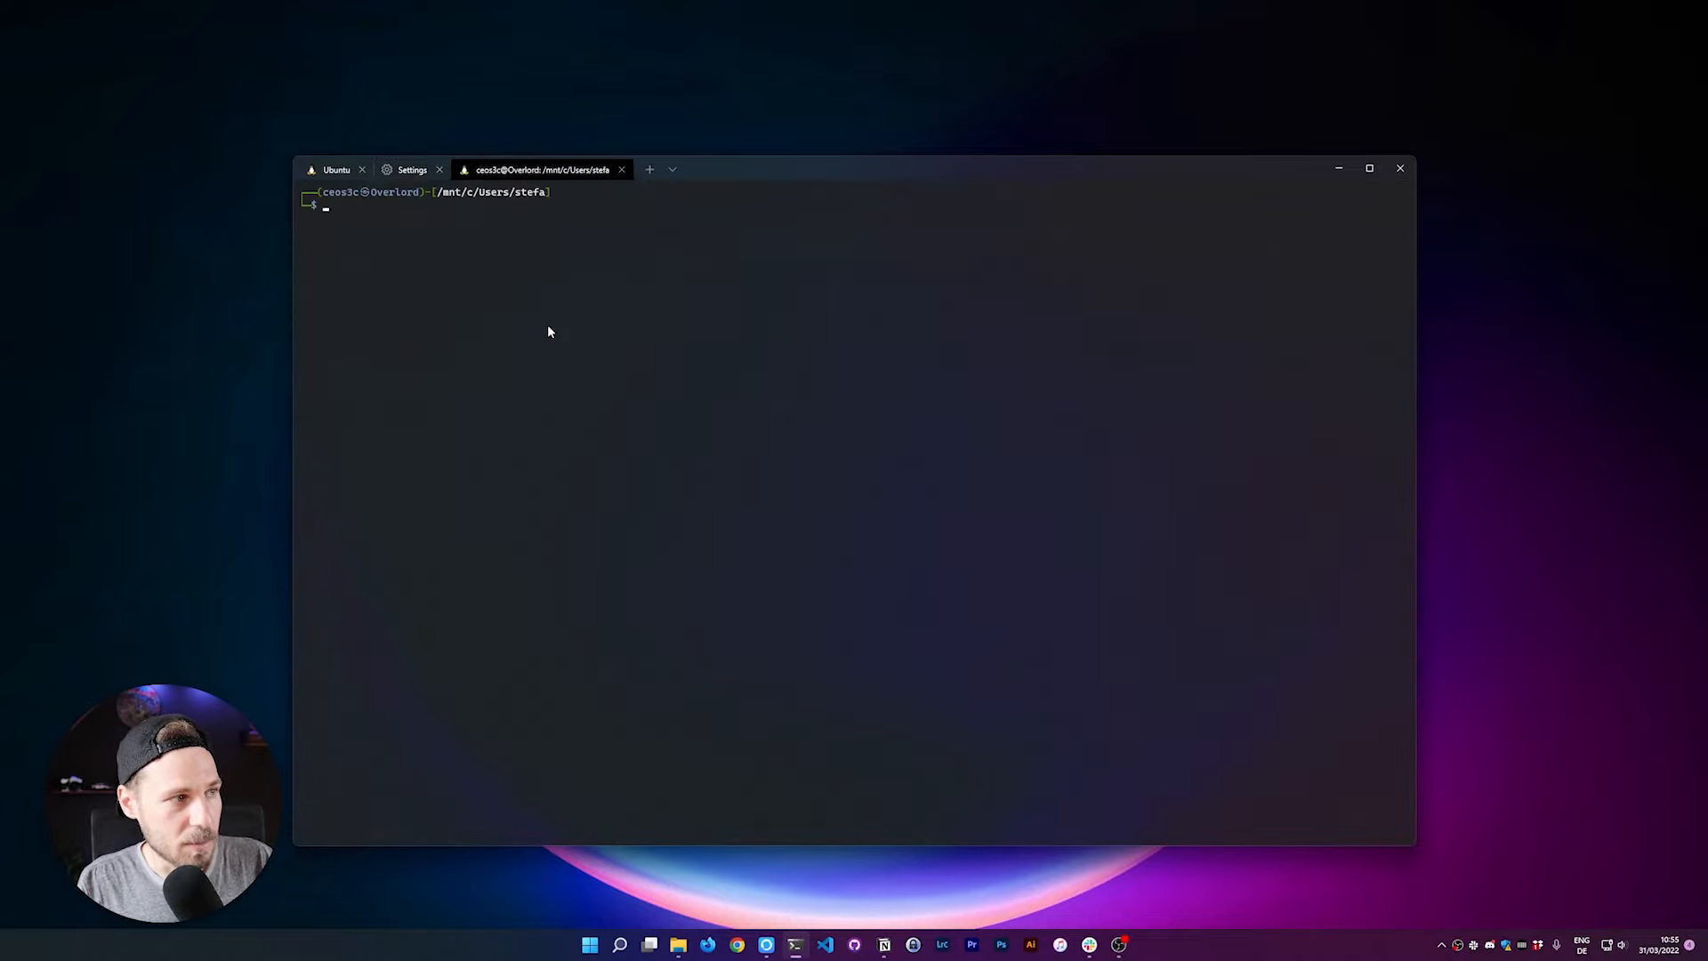